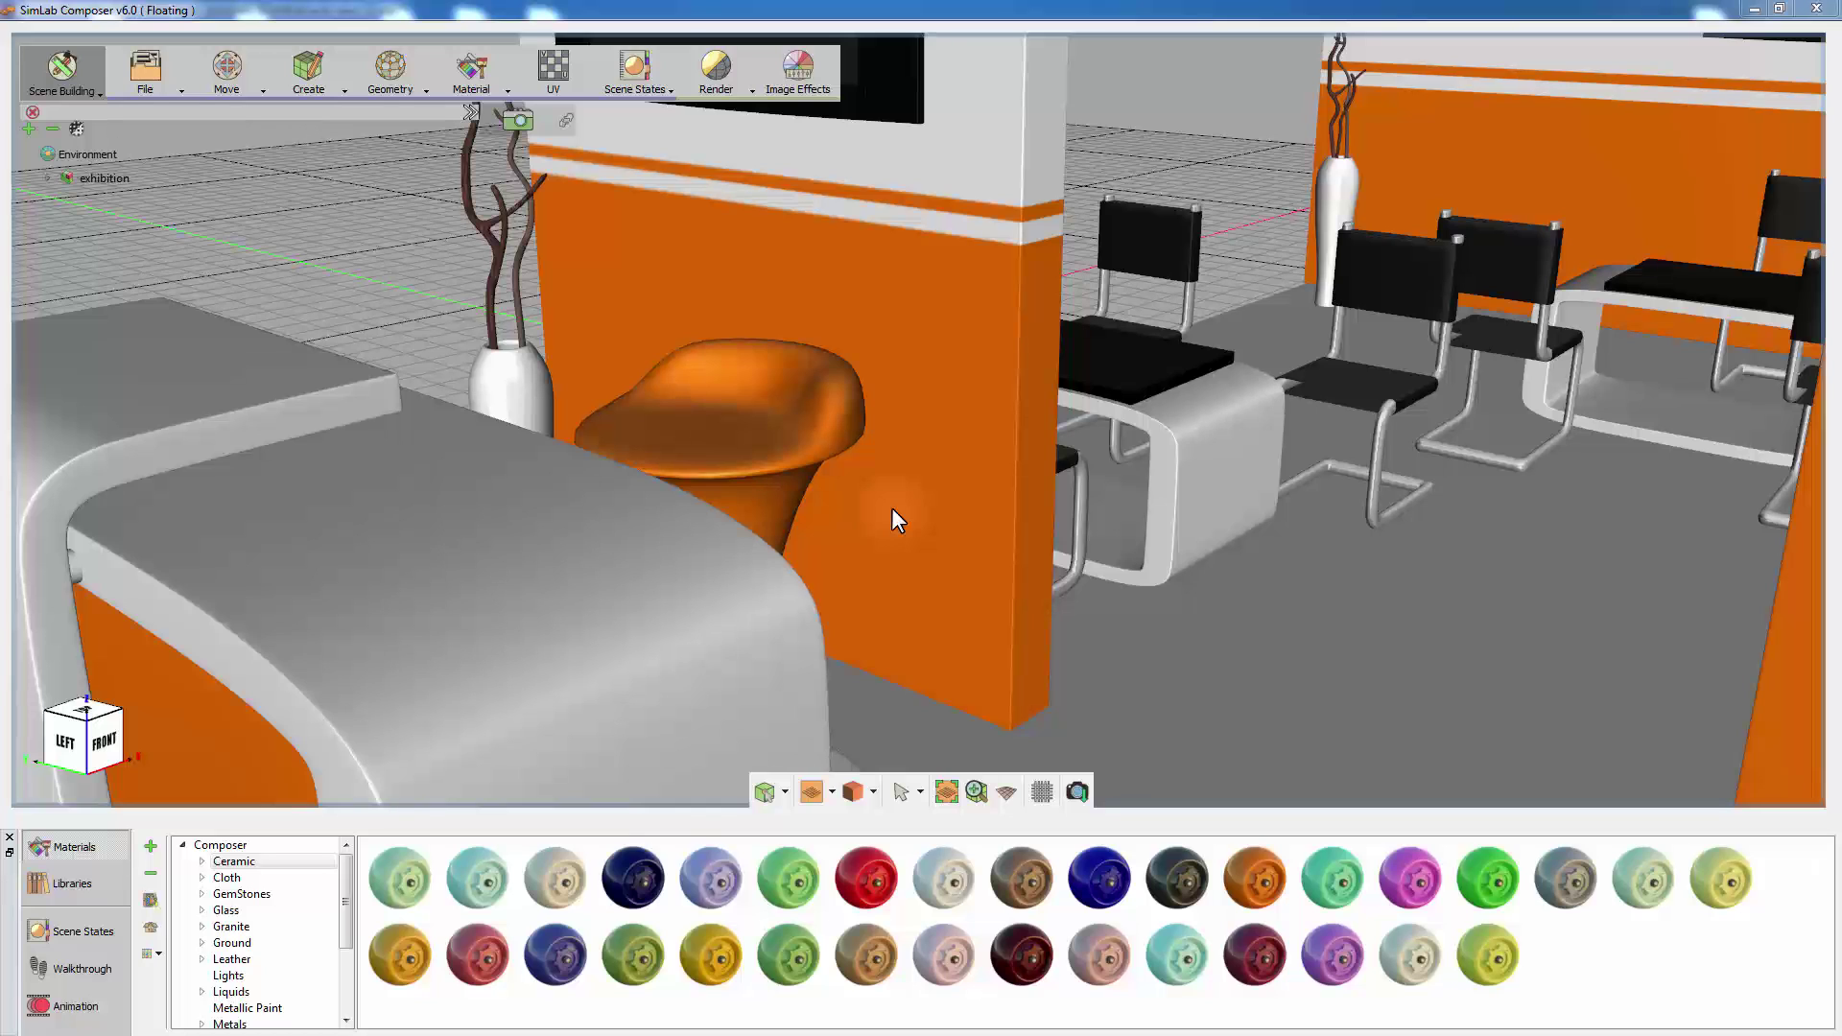
- Import phone.sim into the booth scene using the All Supported file types filter
left_click(147, 78)
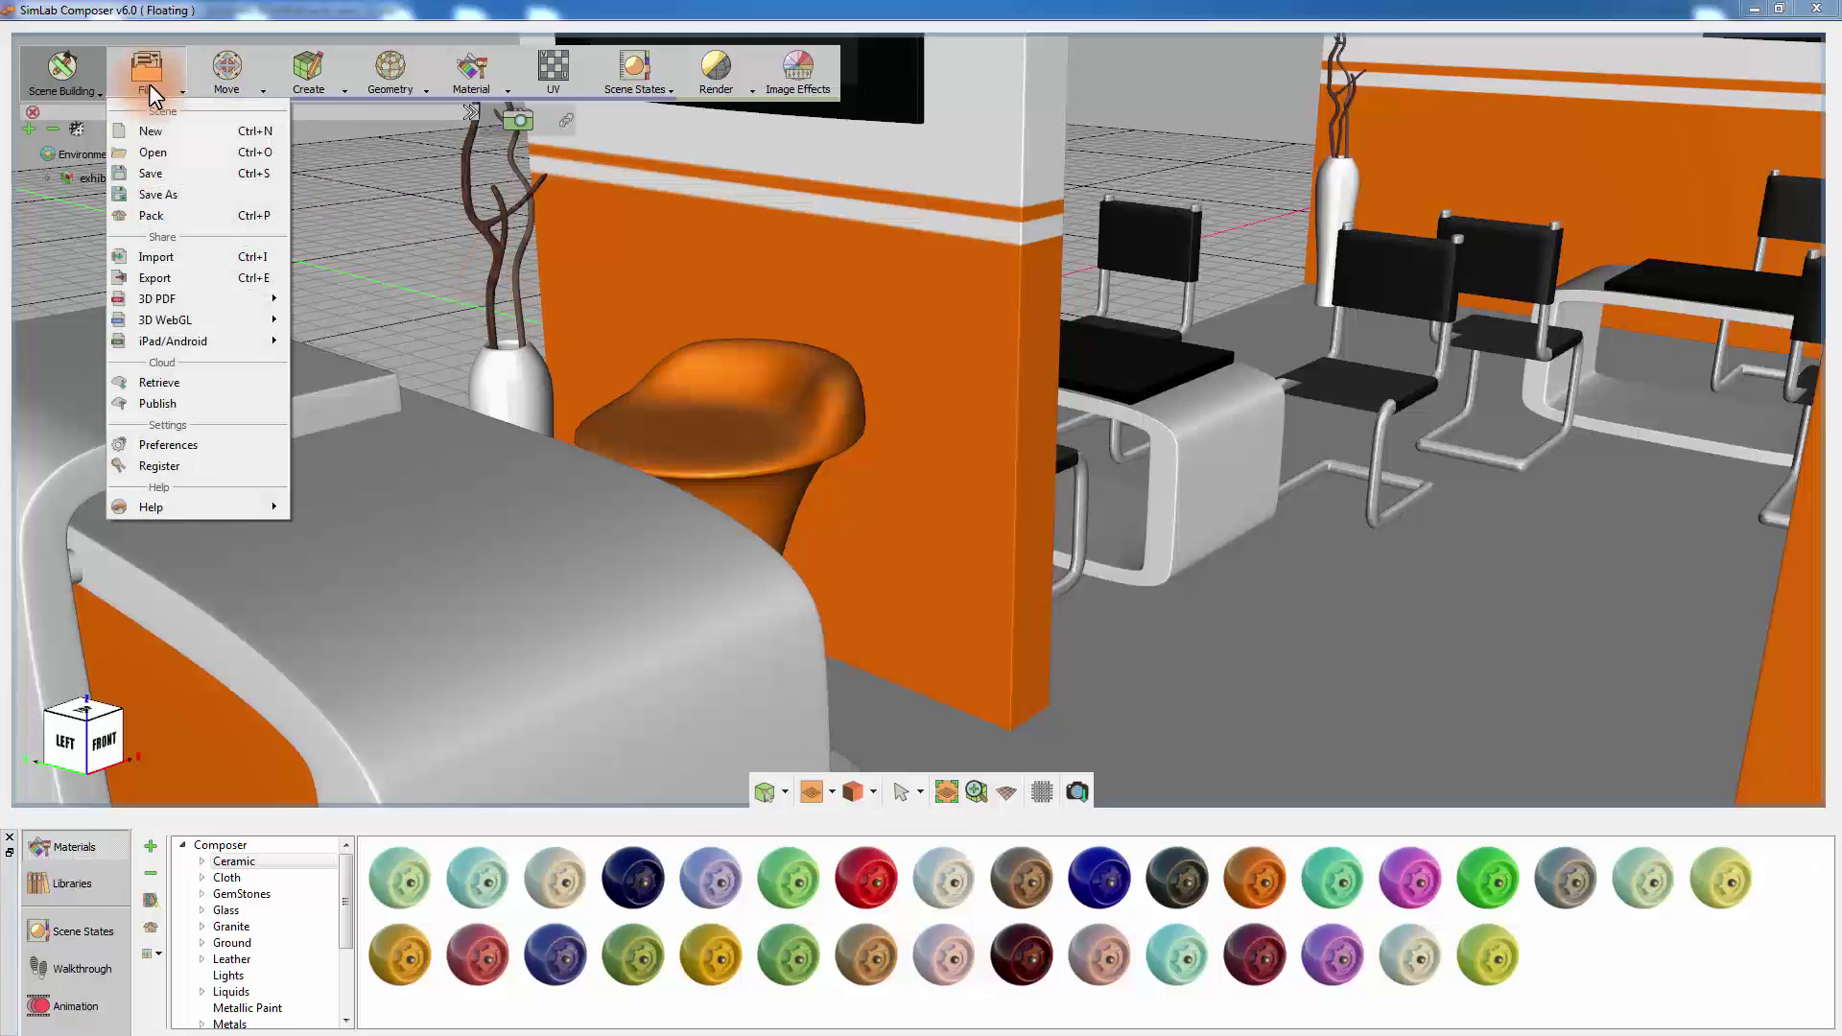
left_click(182, 252)
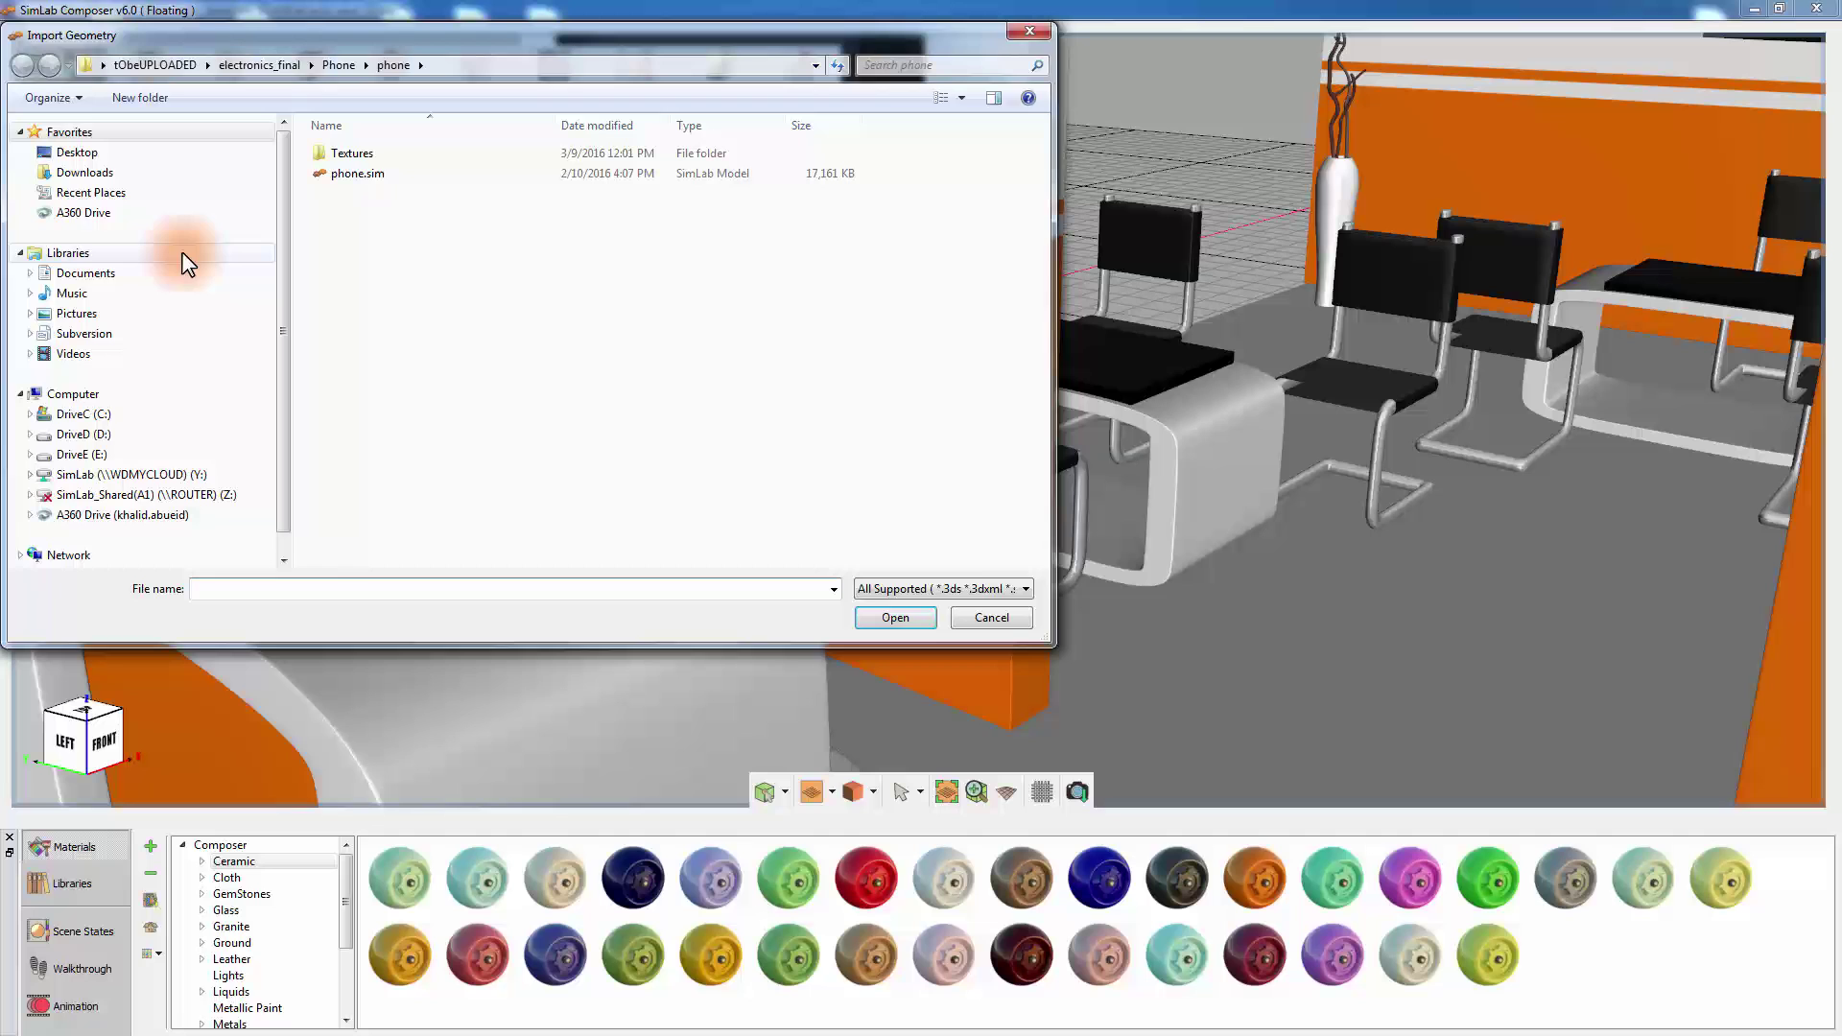
left_click(940, 587)
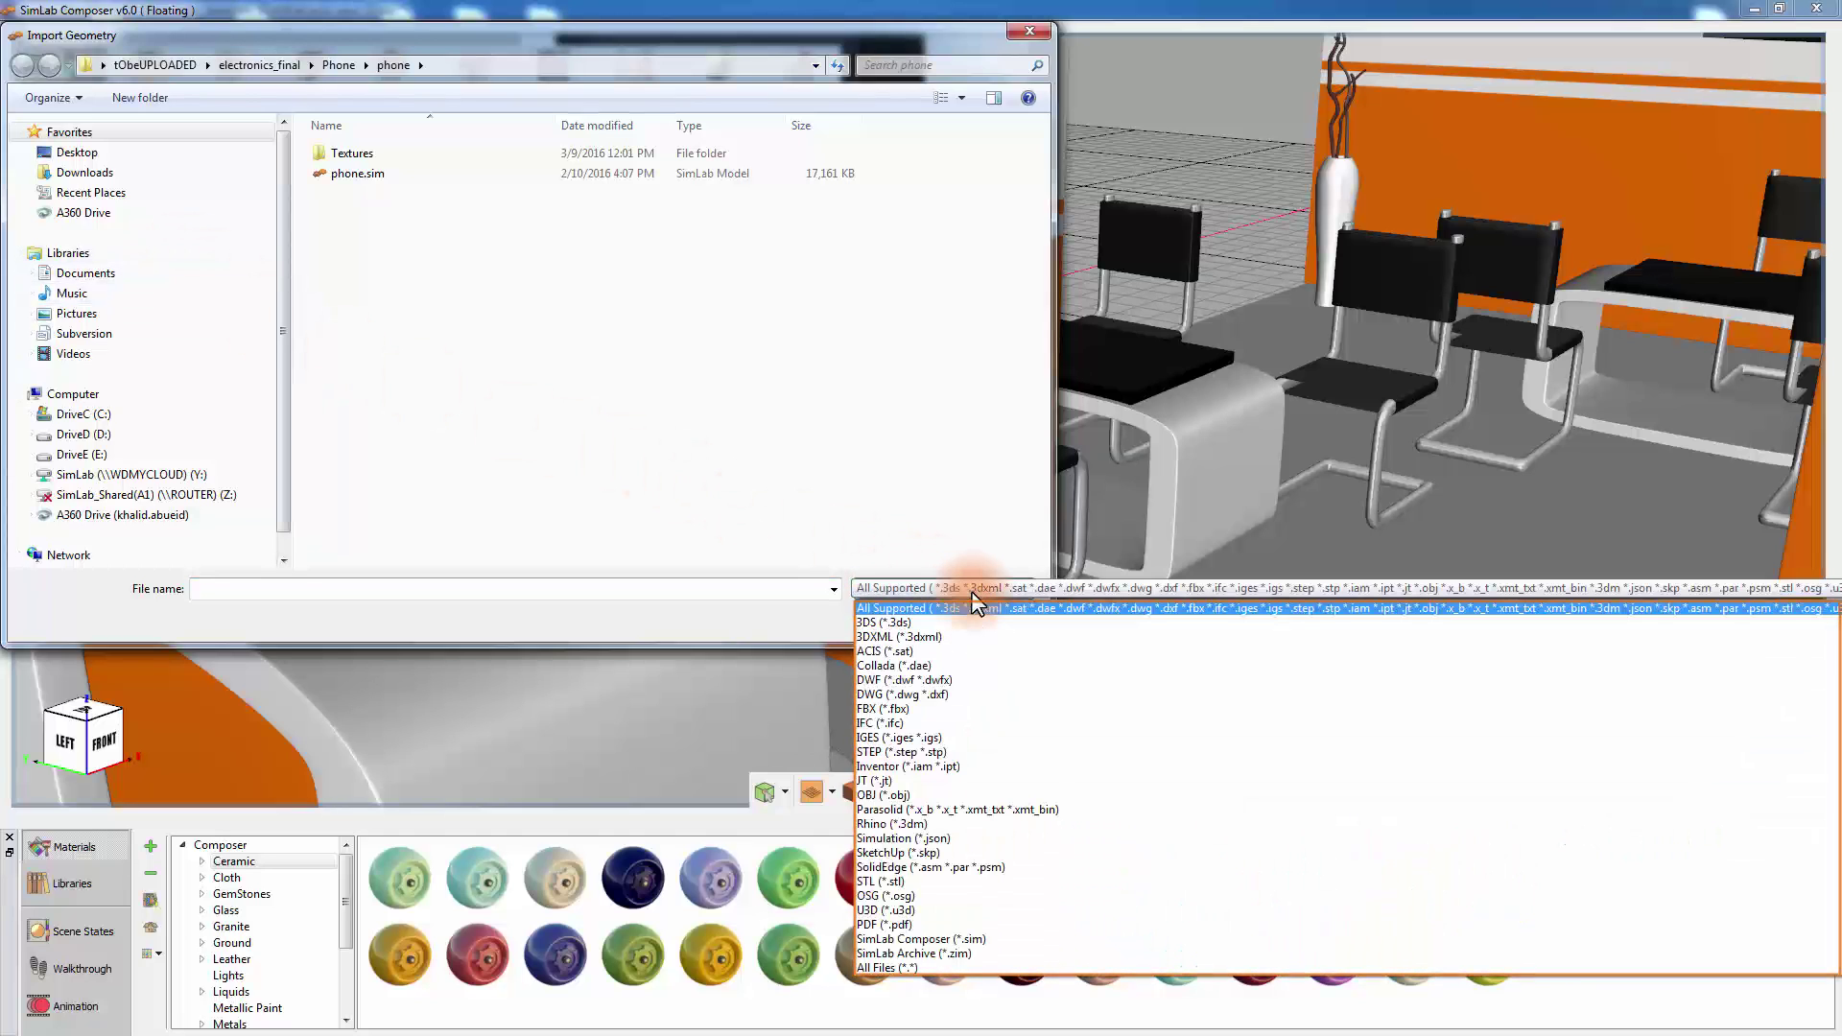
left_click(971, 591)
double_click(398, 179)
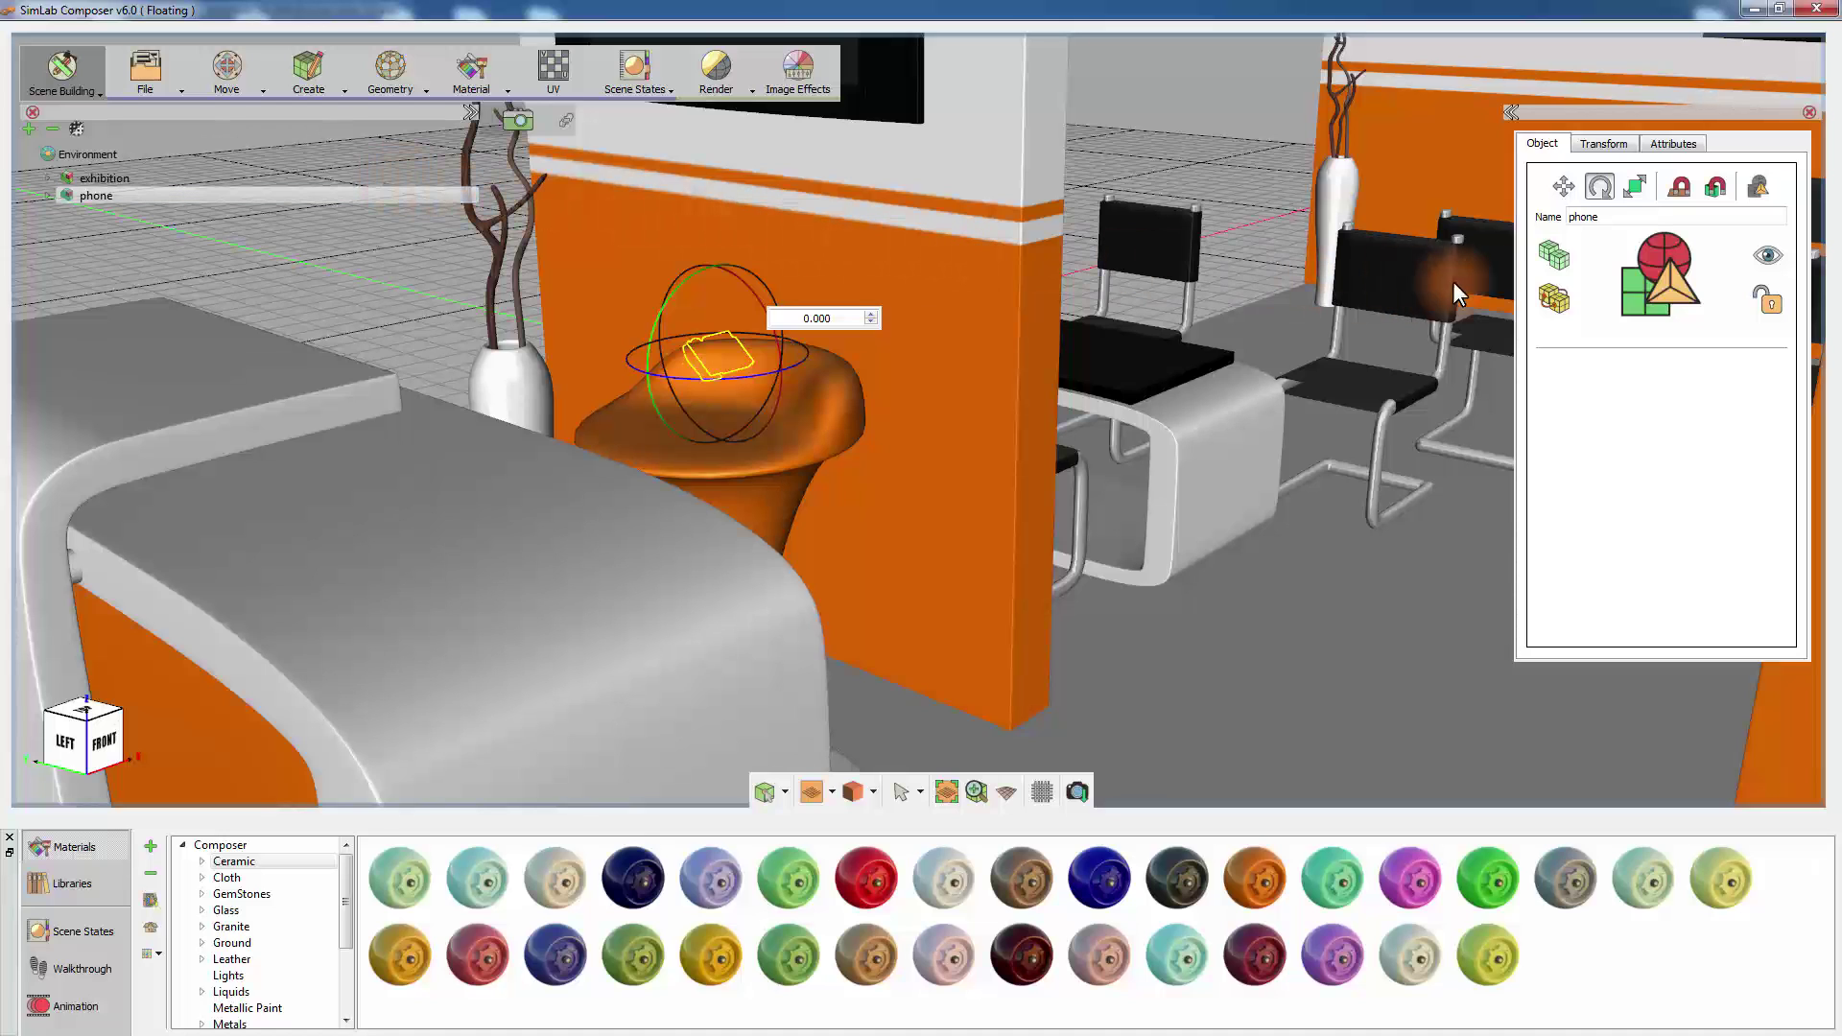
- Snap the phone onto the white reception counter and rotate it to an angle
left_click(1716, 188)
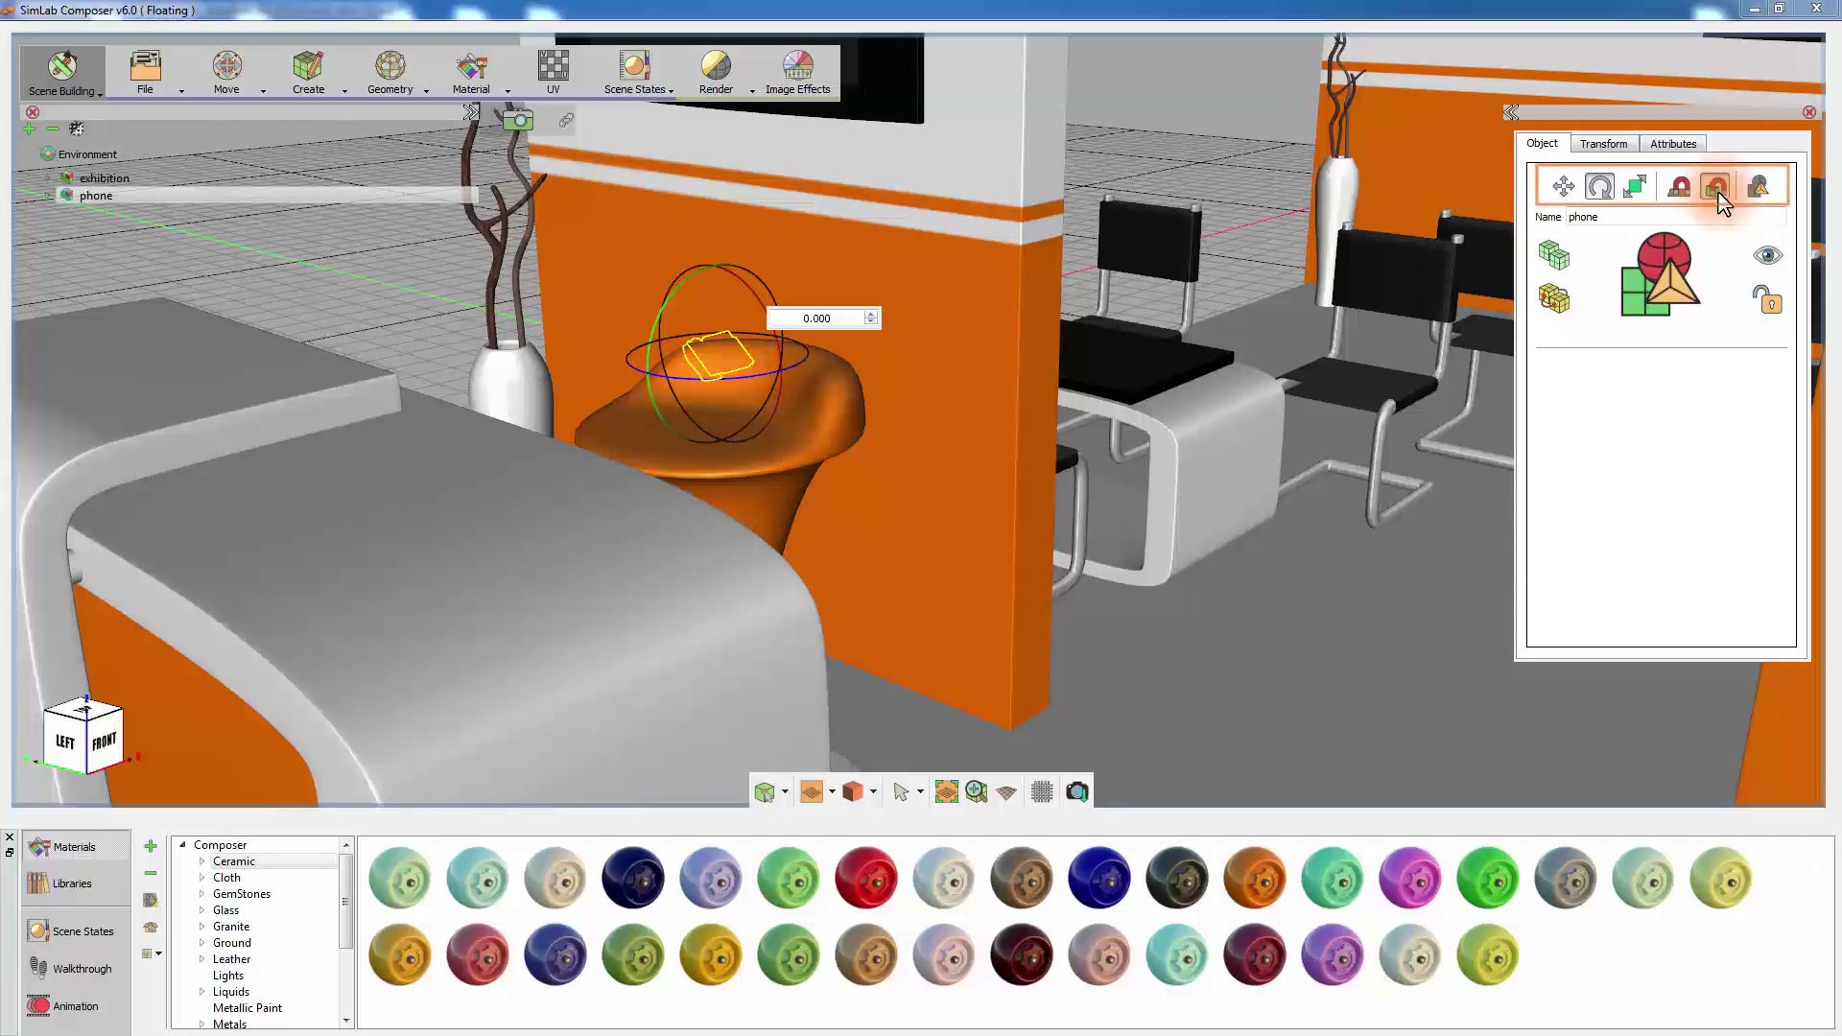
left_click(463, 531)
left_click_drag(492, 525, 555, 527)
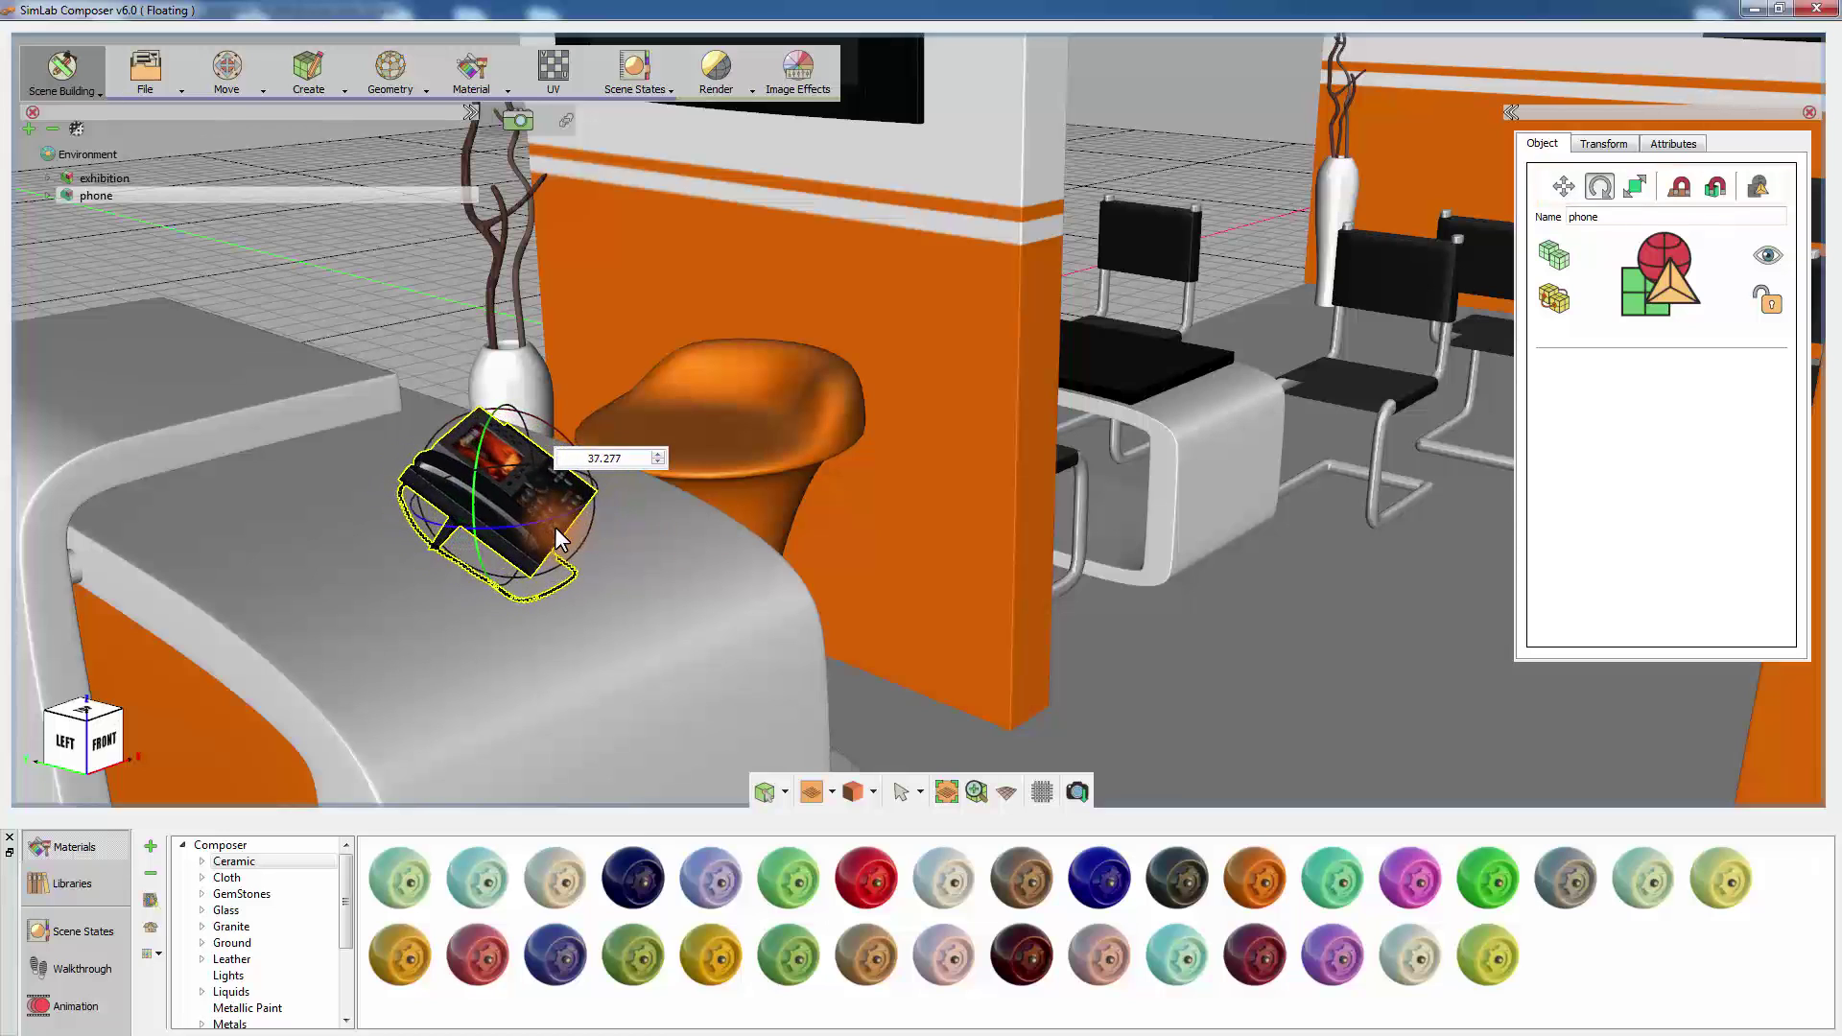
middle_click_drag(555, 526, 1011, 595)
- Nudge the phone left along the counter and deselect it
left_click(1564, 187)
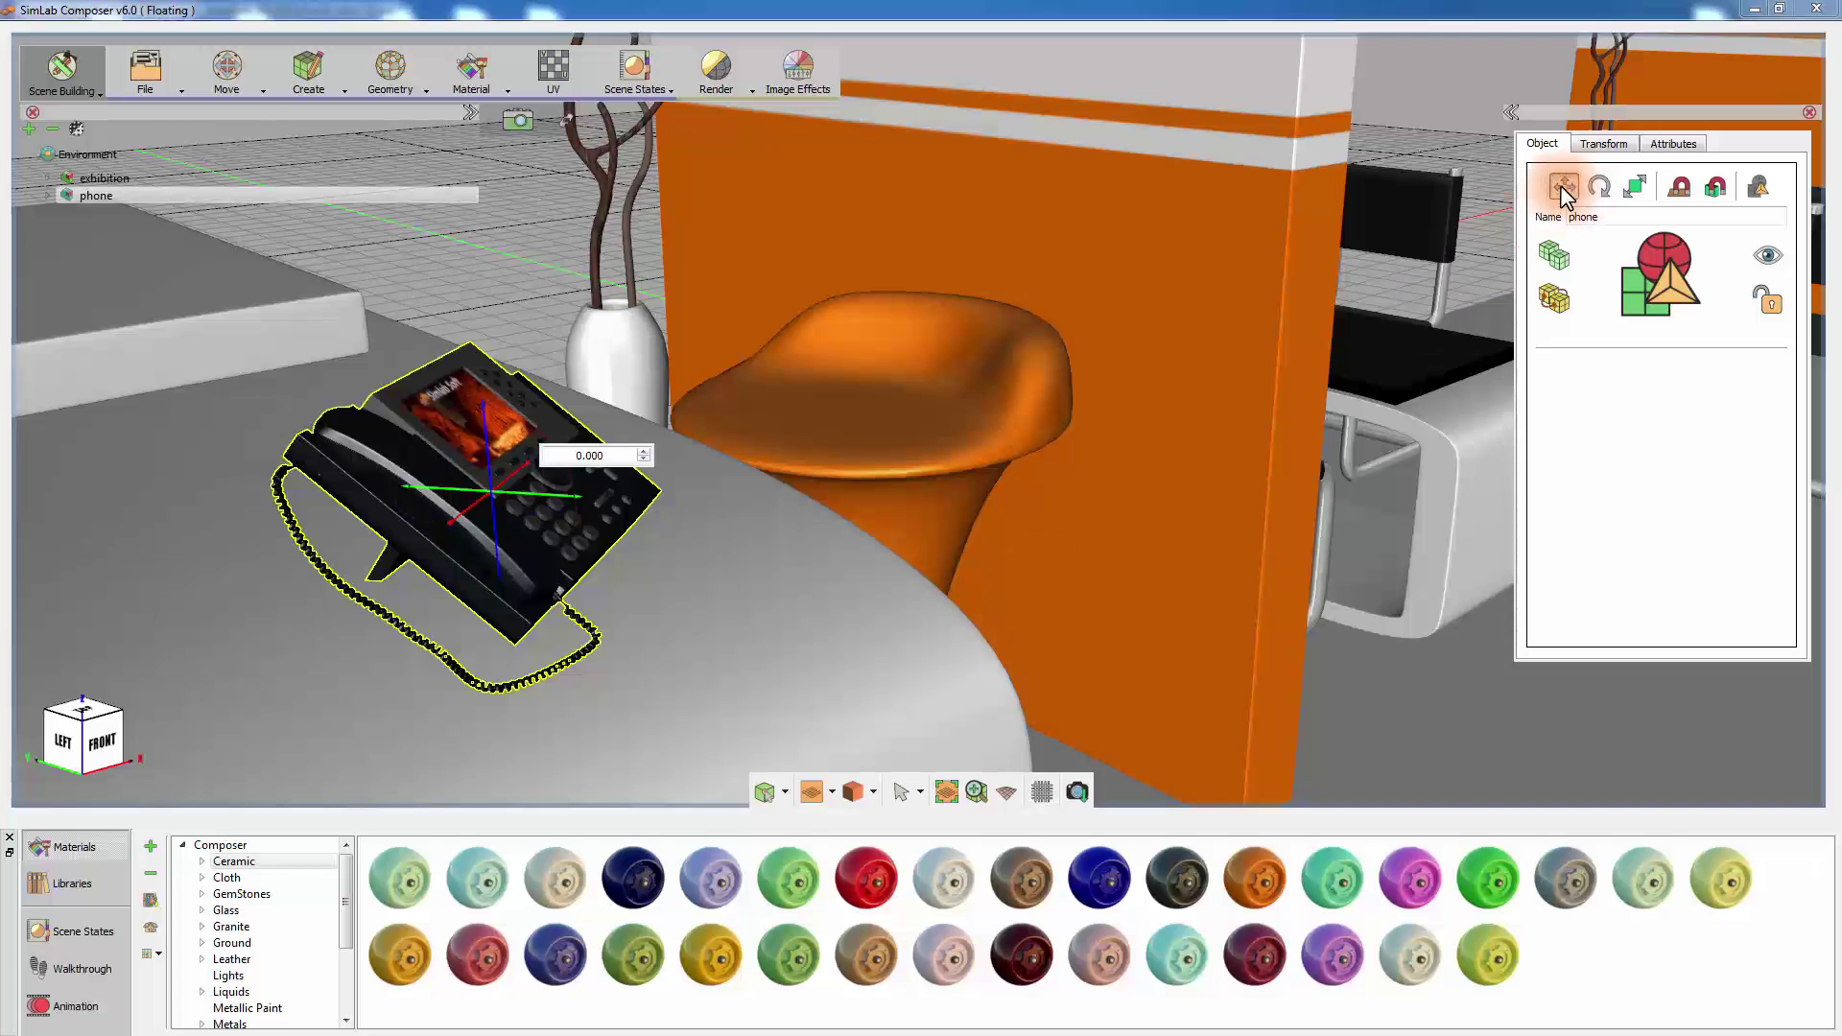
left_click_drag(577, 498, 474, 430)
middle_click_drag(474, 430, 754, 470)
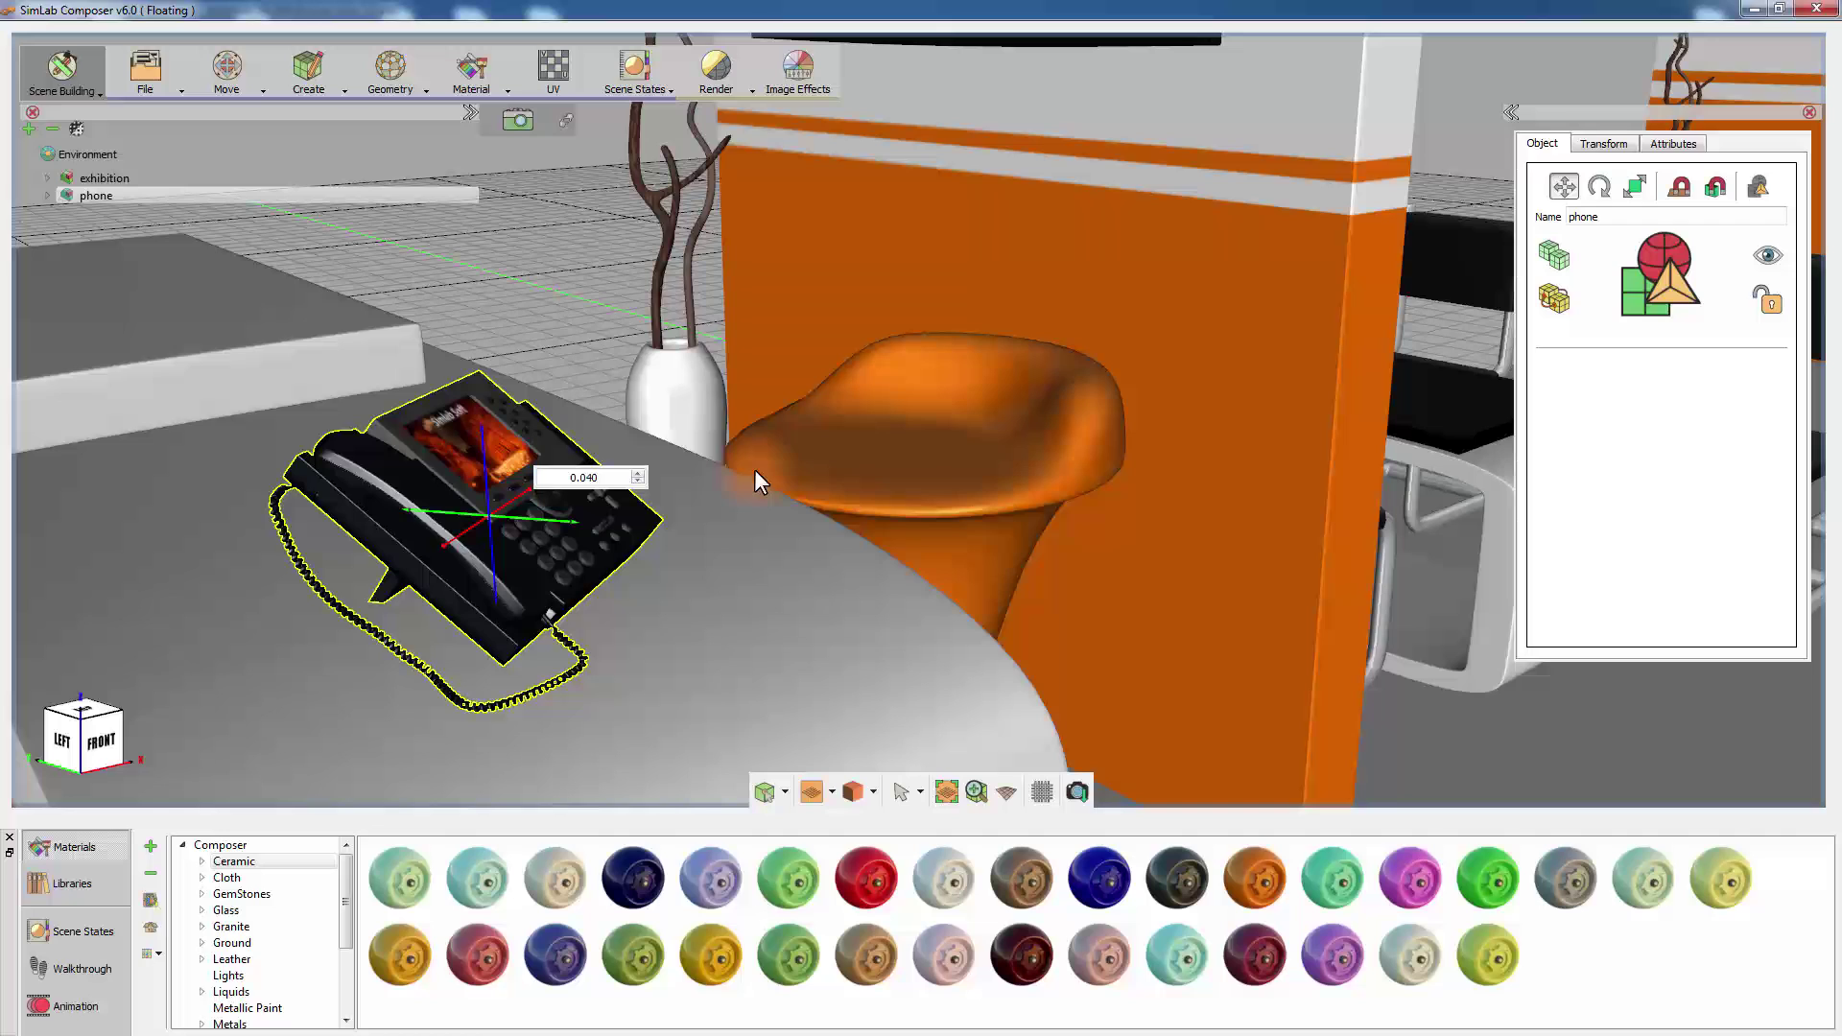
key("Escape")
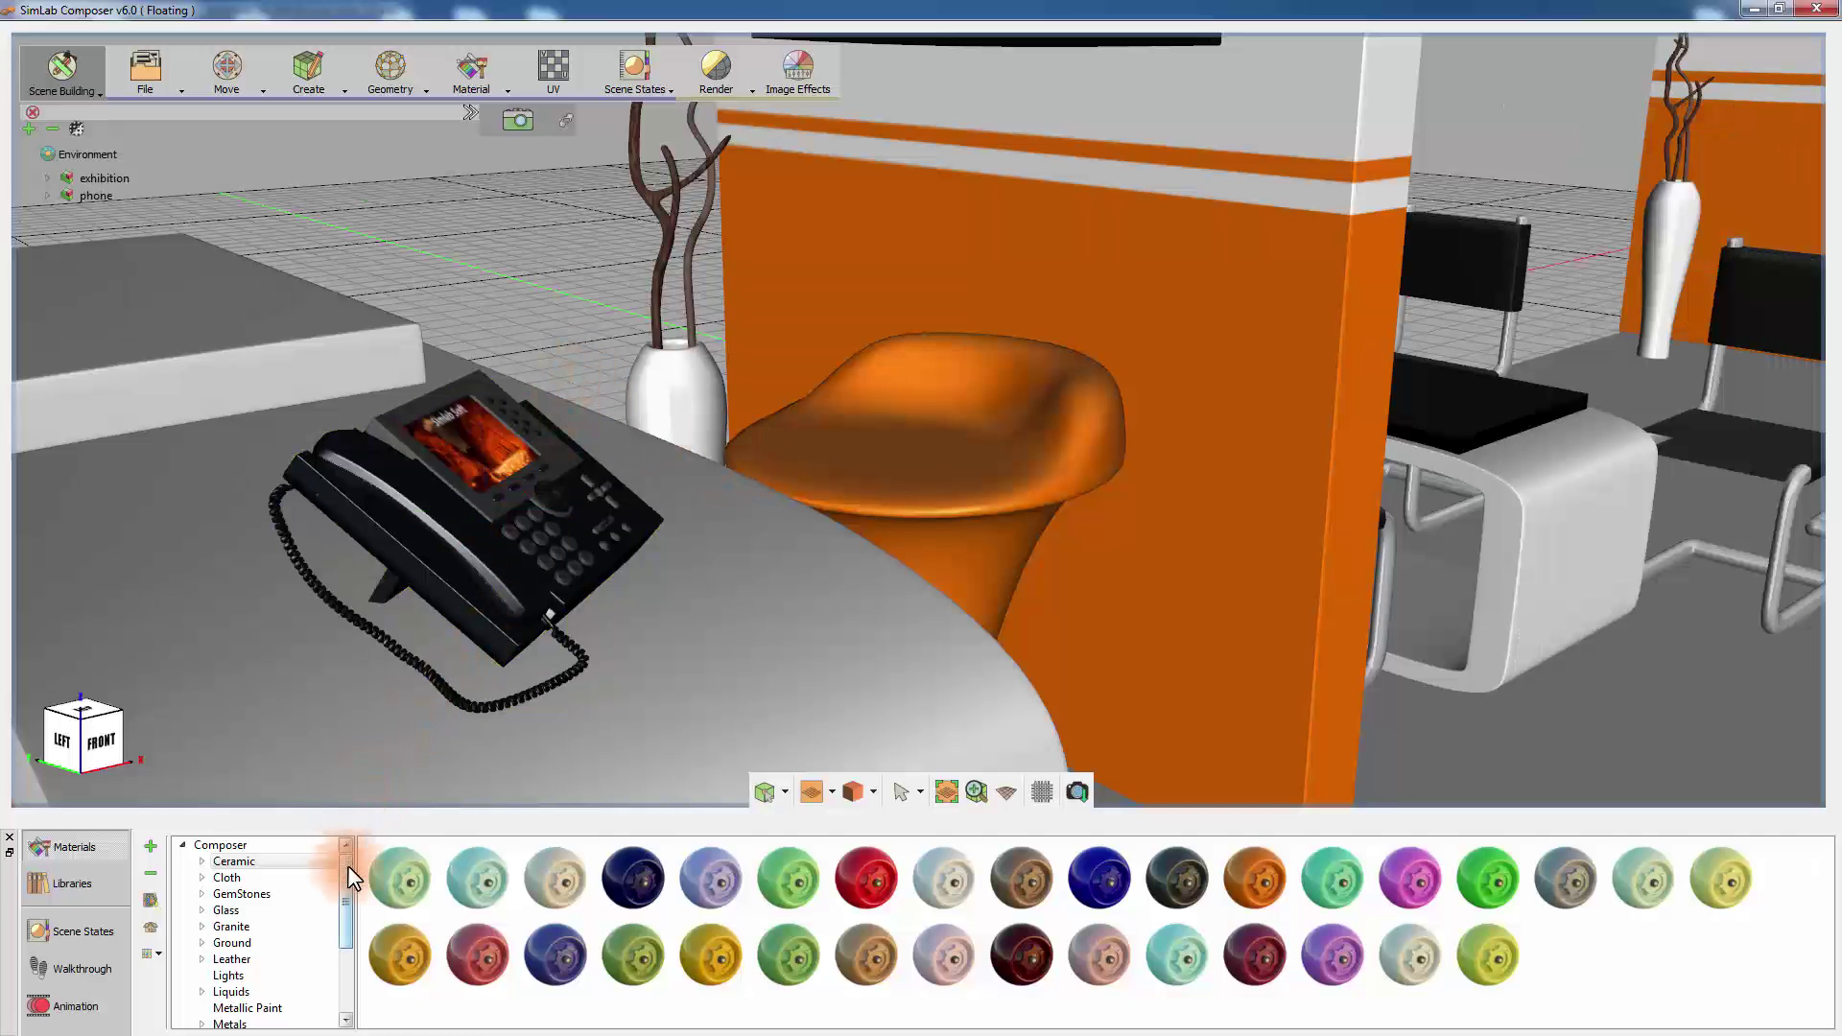
- Apply Clear Rough Black plastic to the phone's handset
left_click_drag(347, 866, 345, 957)
left_click(278, 928)
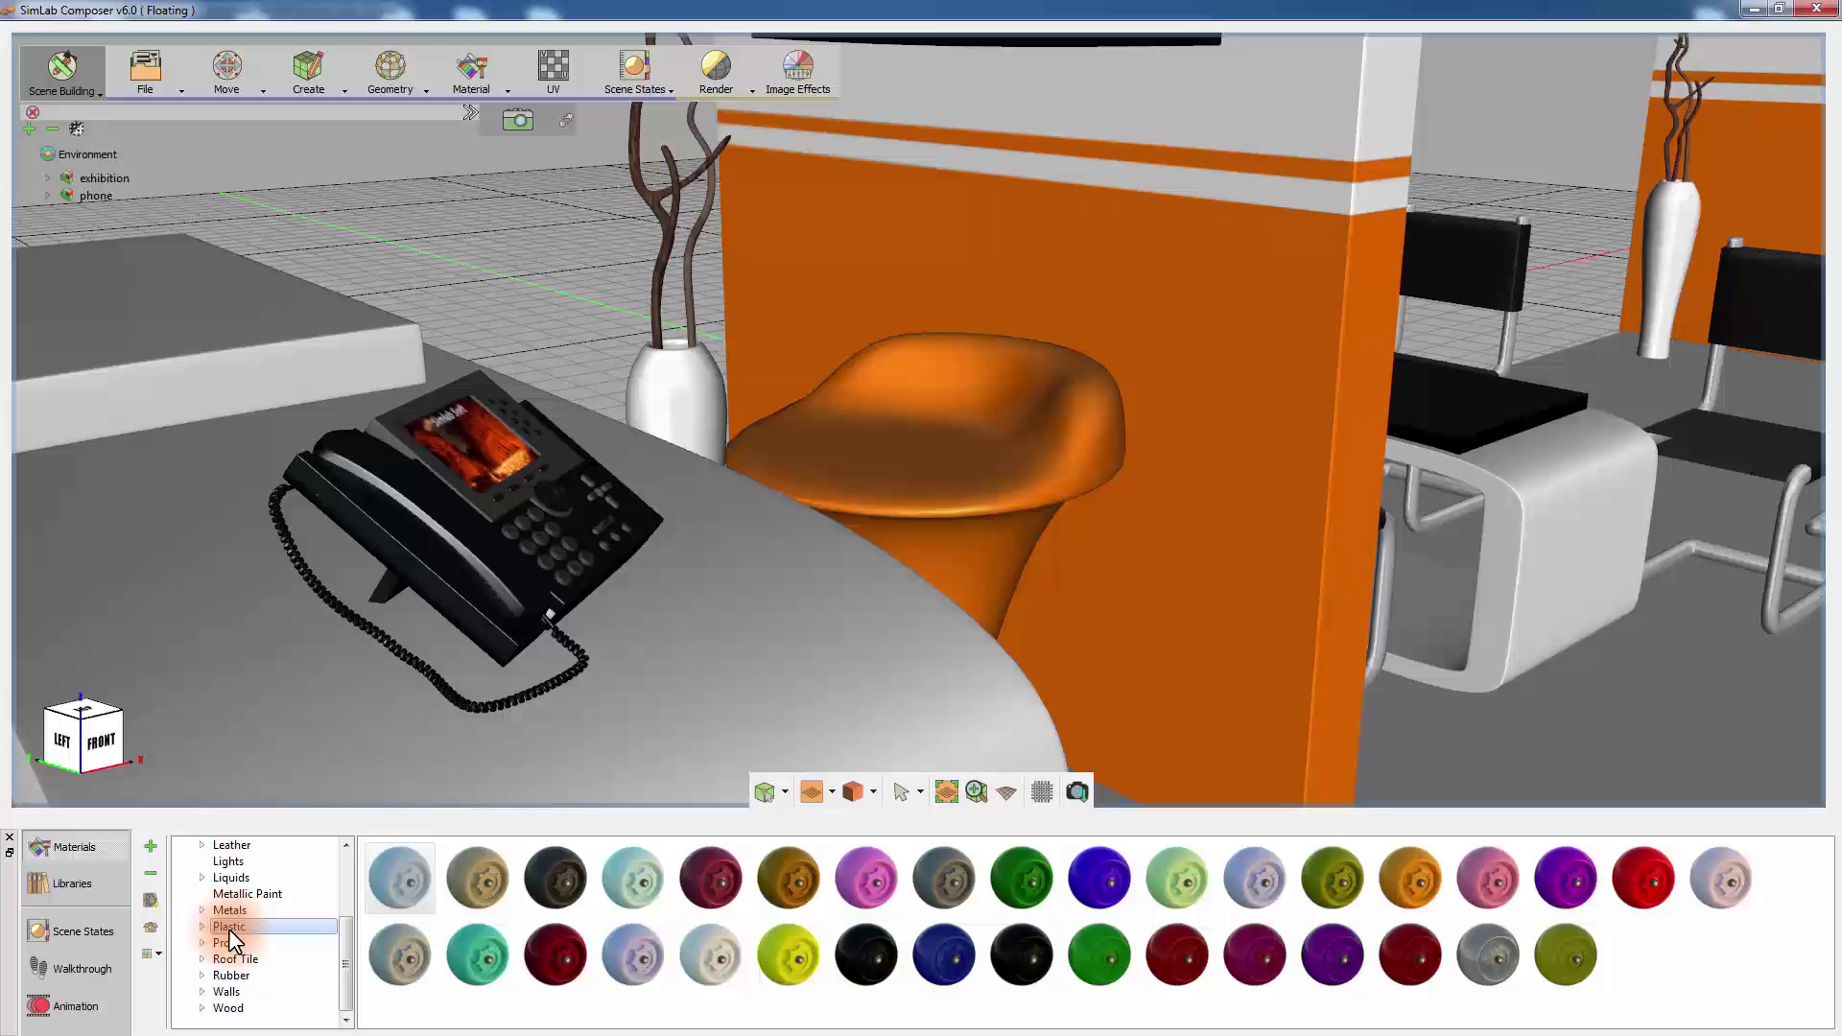
left_click_drag(545, 865, 494, 694)
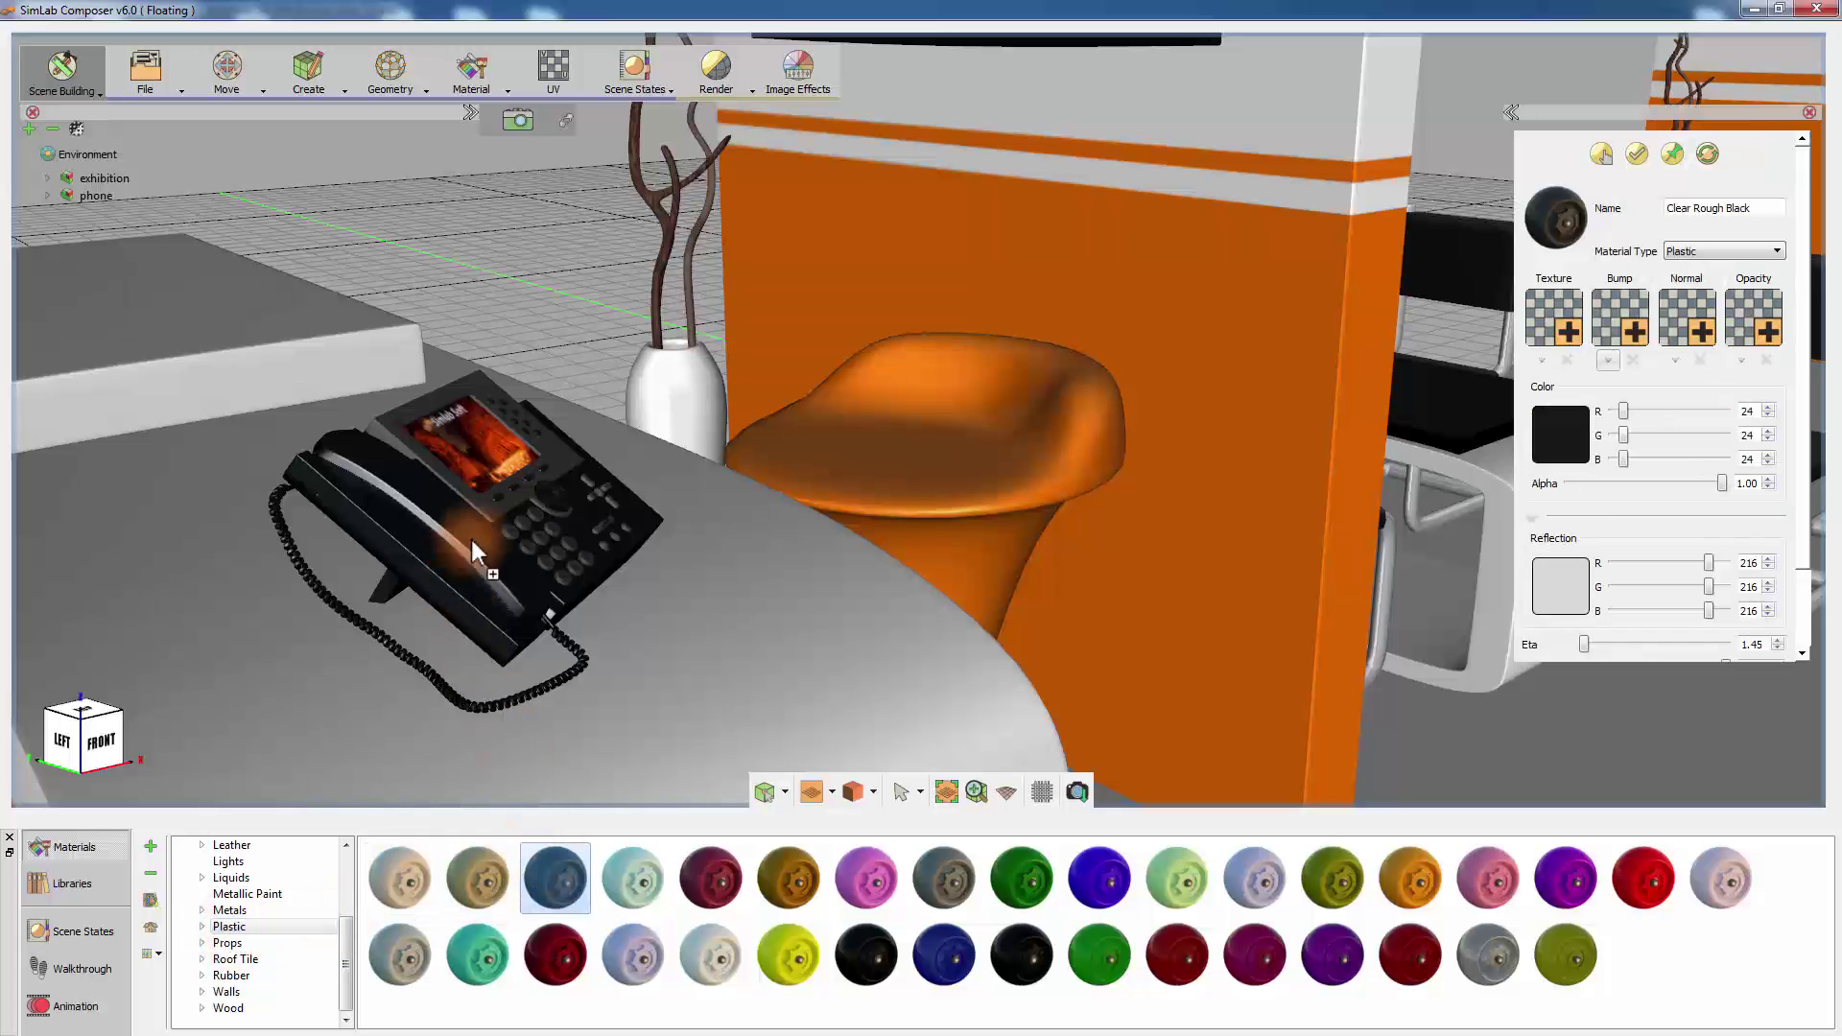
left_click_drag(474, 539, 474, 539)
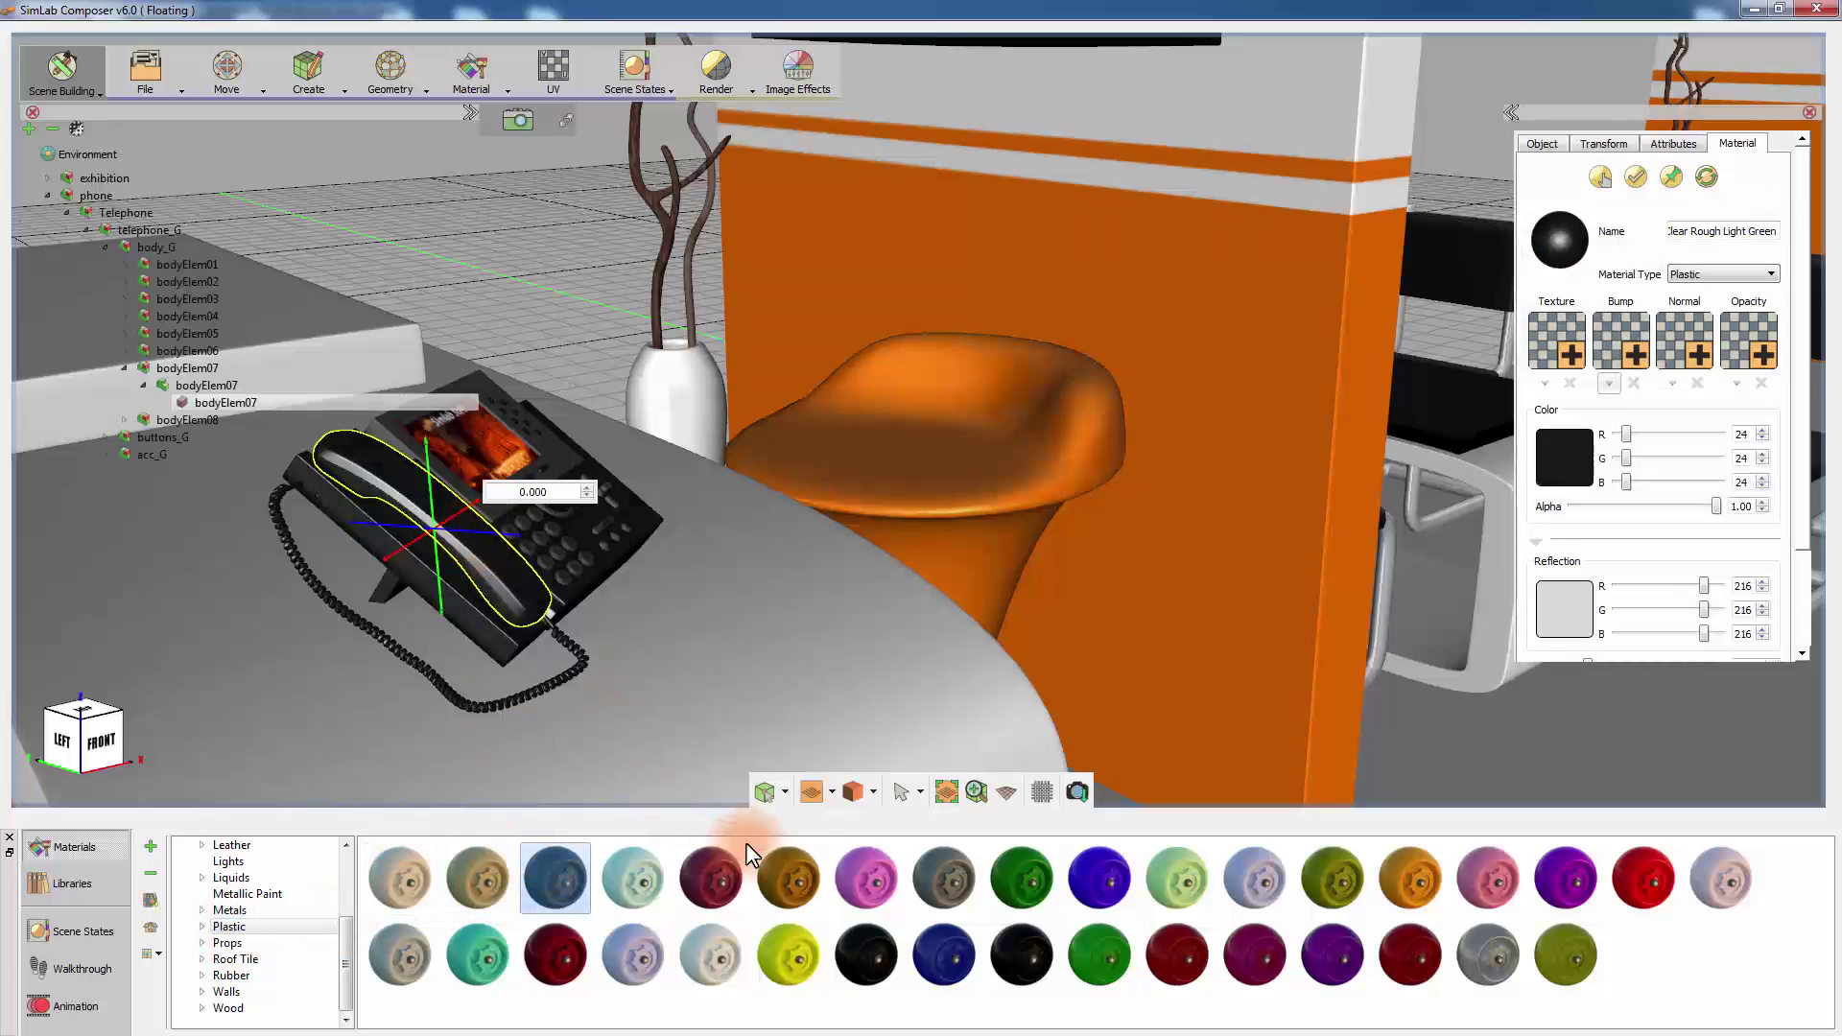
- Try brown, gray and light-green plastics on the phone, ending back on black
left_click_drag(774, 873, 518, 581)
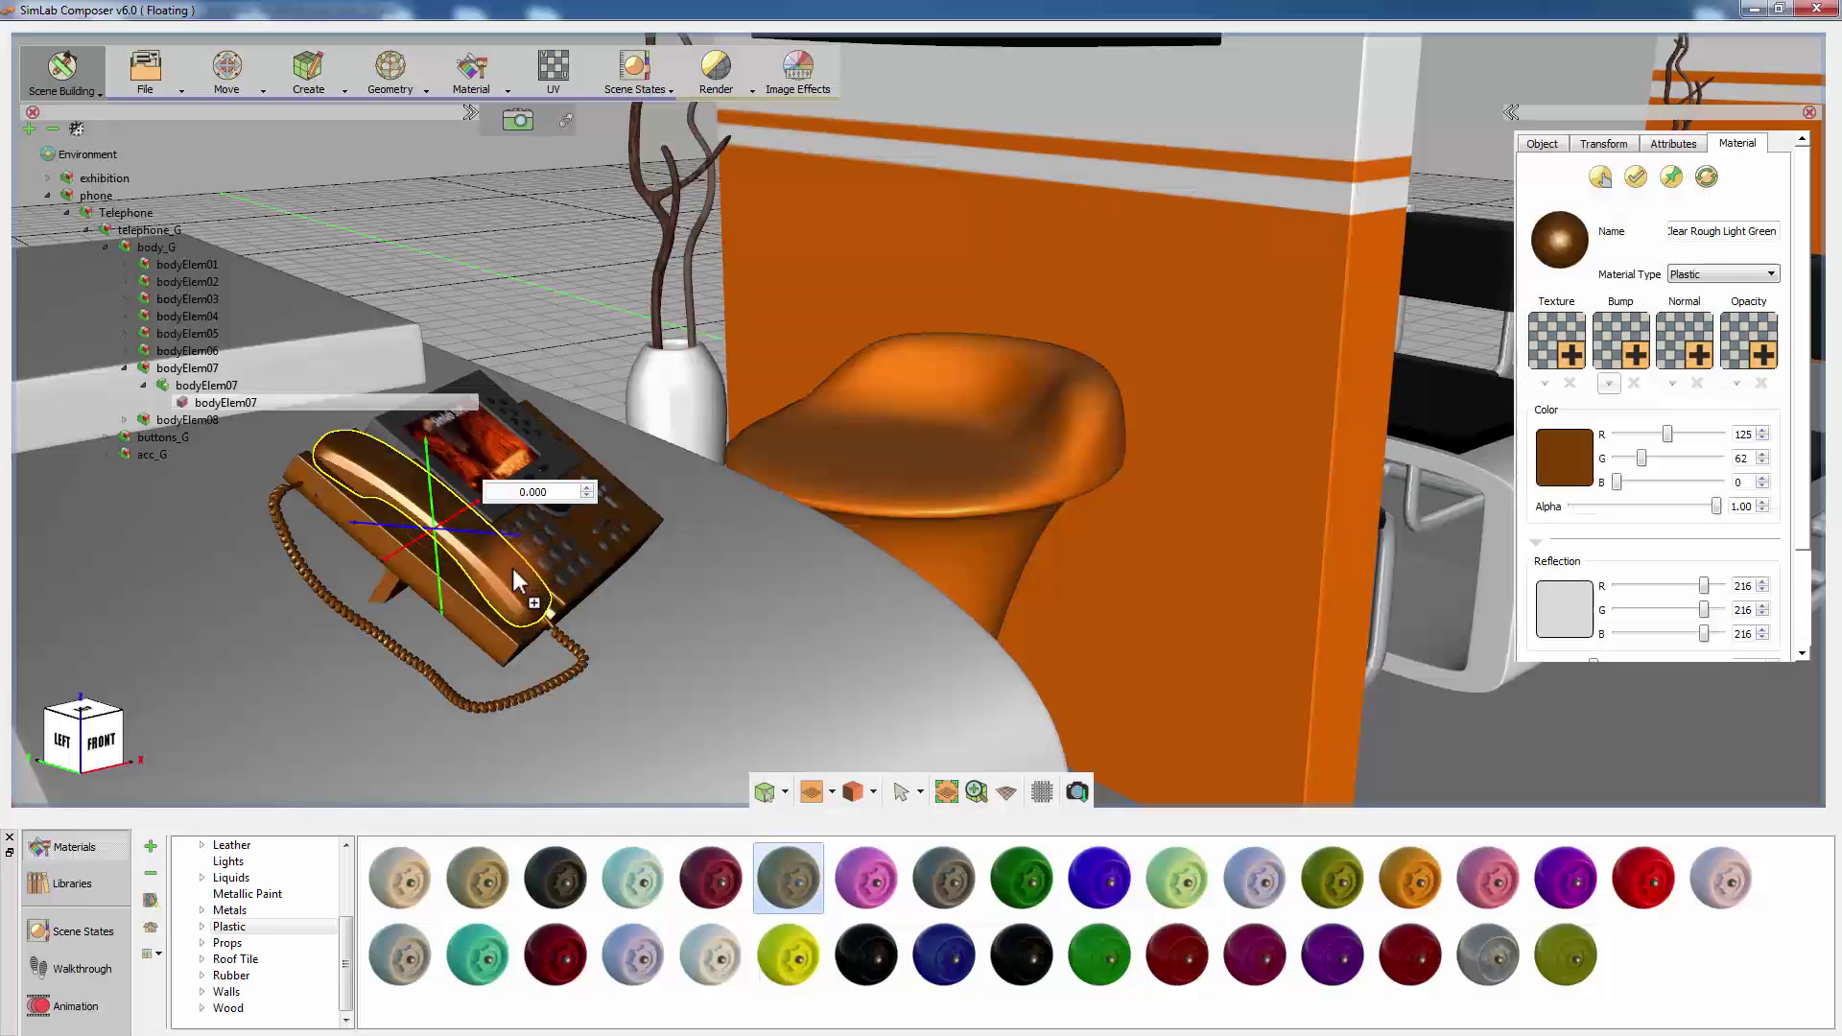
left_click_drag(960, 877, 526, 639)
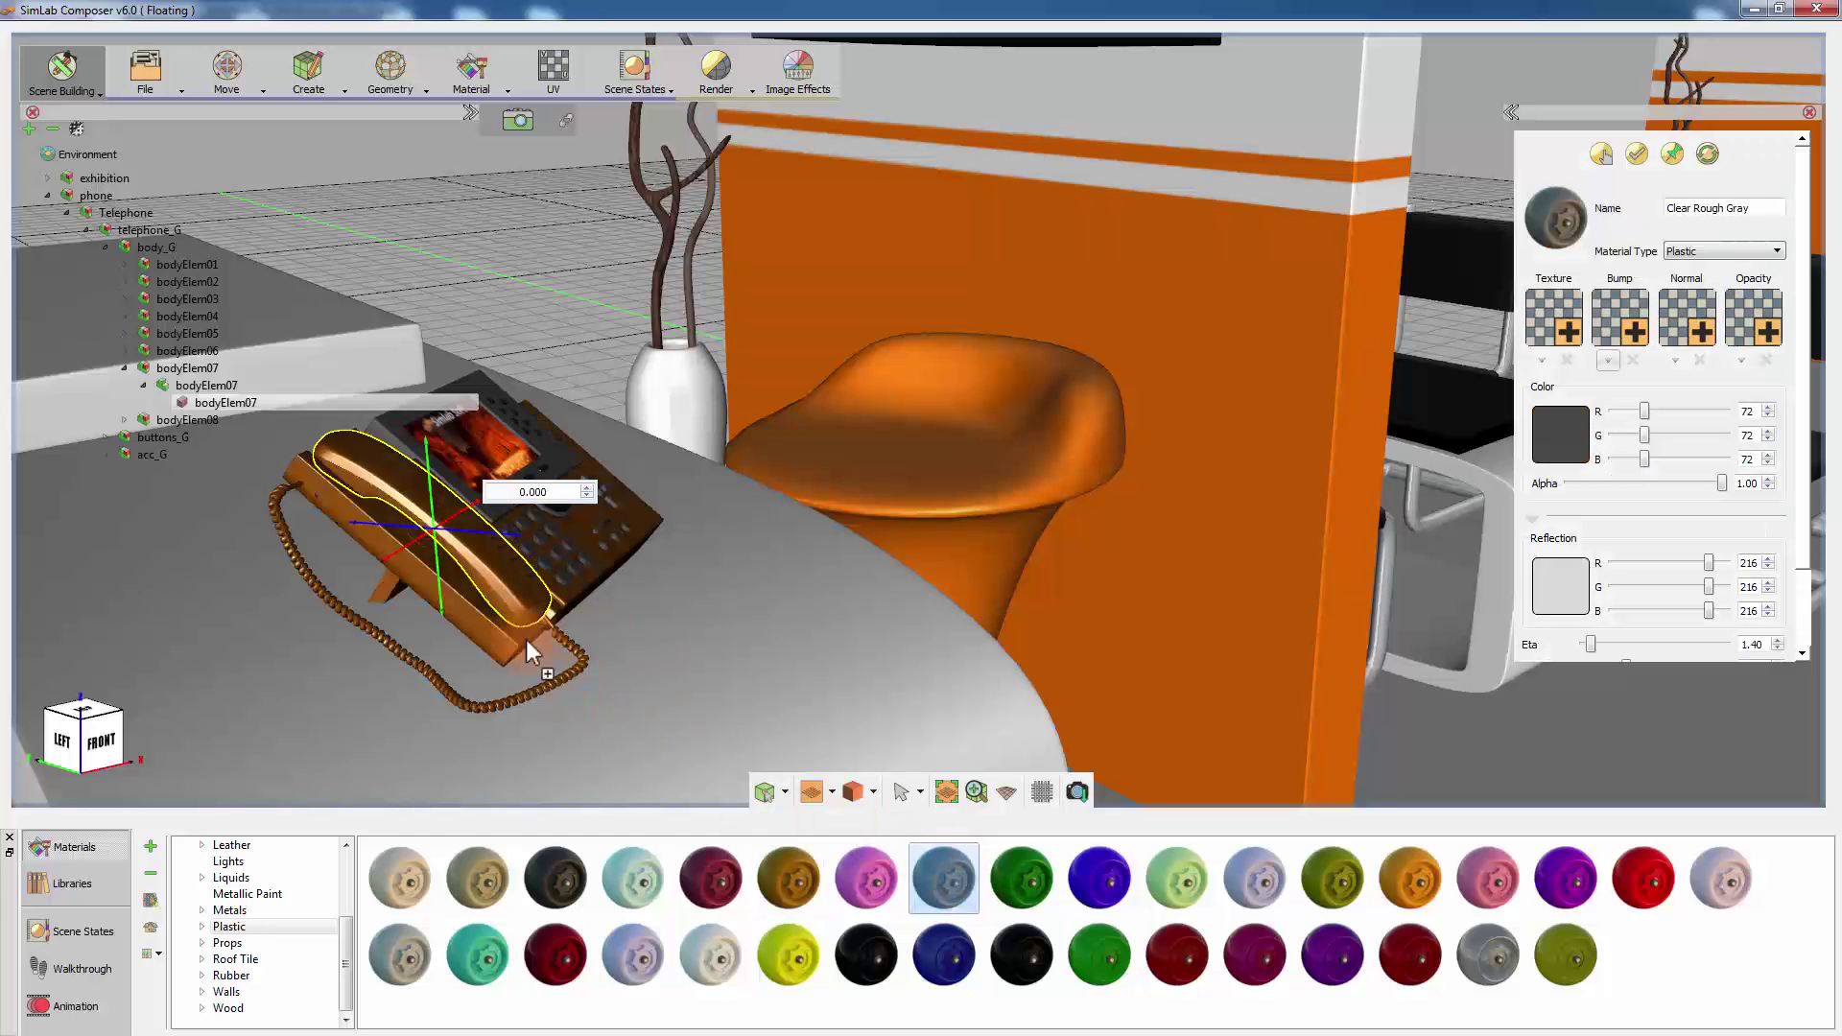
left_click_drag(489, 568, 487, 568)
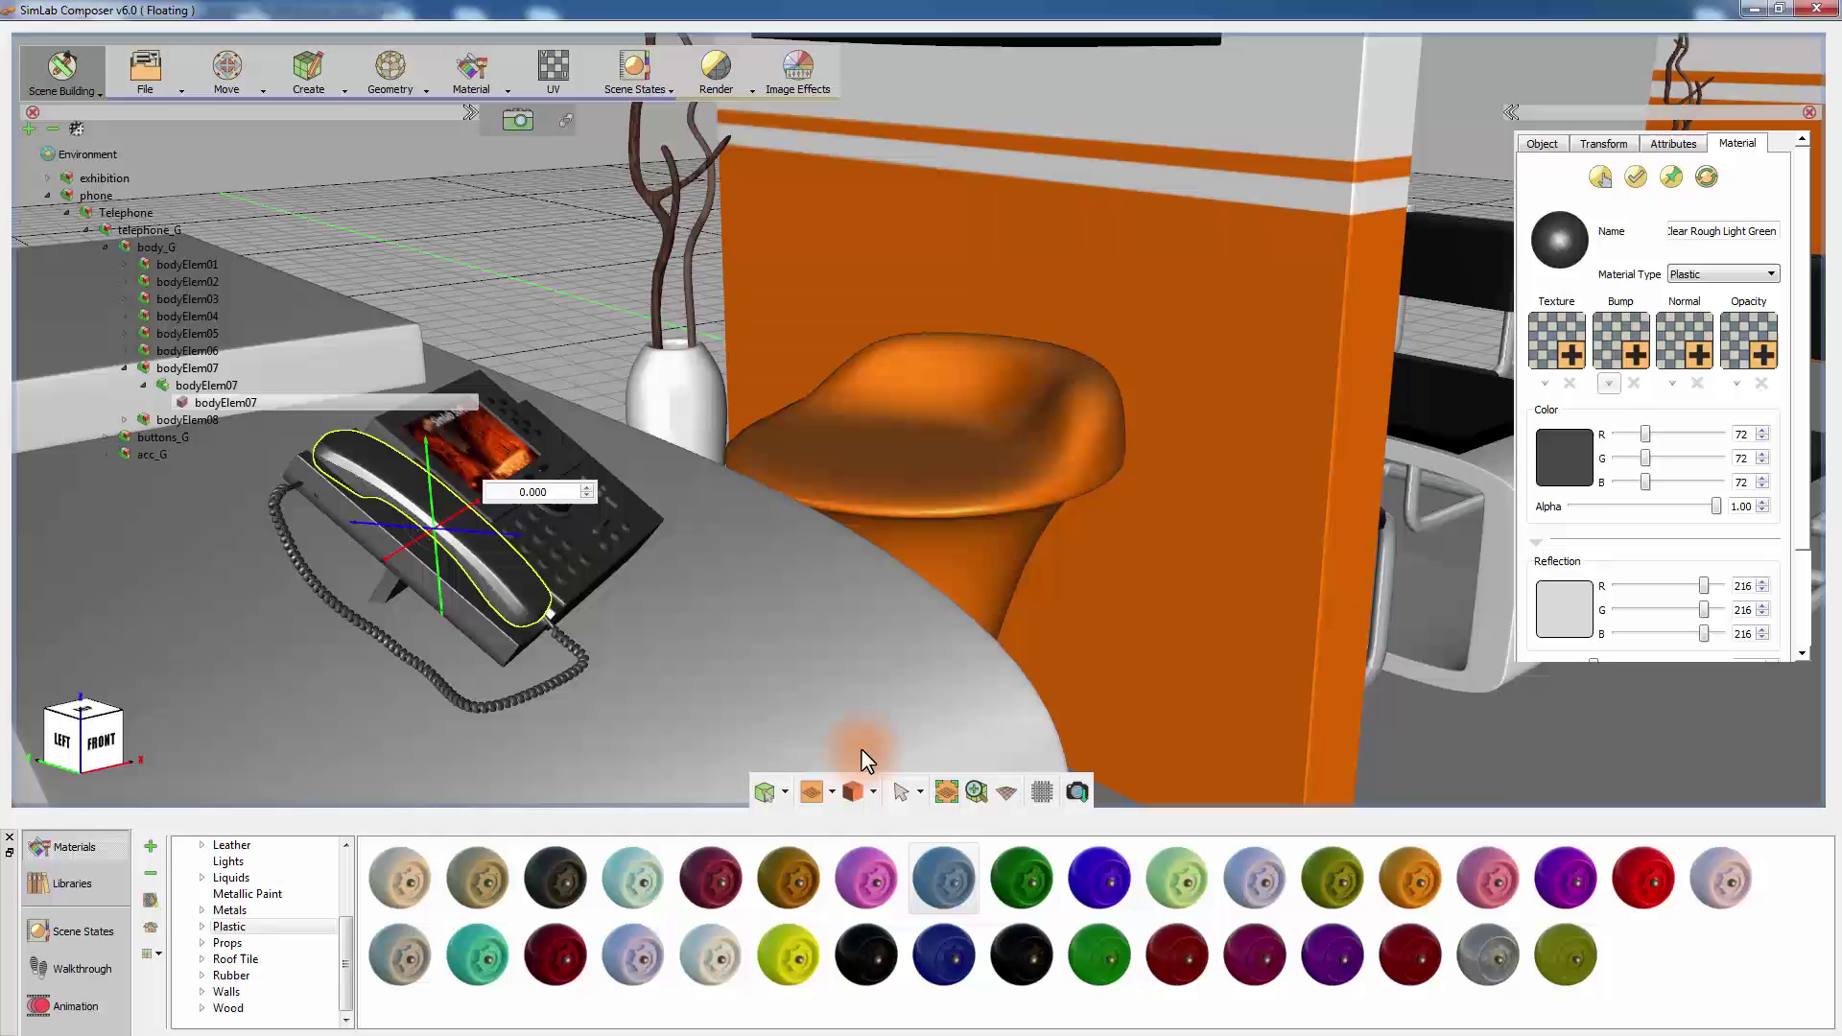
left_click_drag(1149, 879, 491, 577)
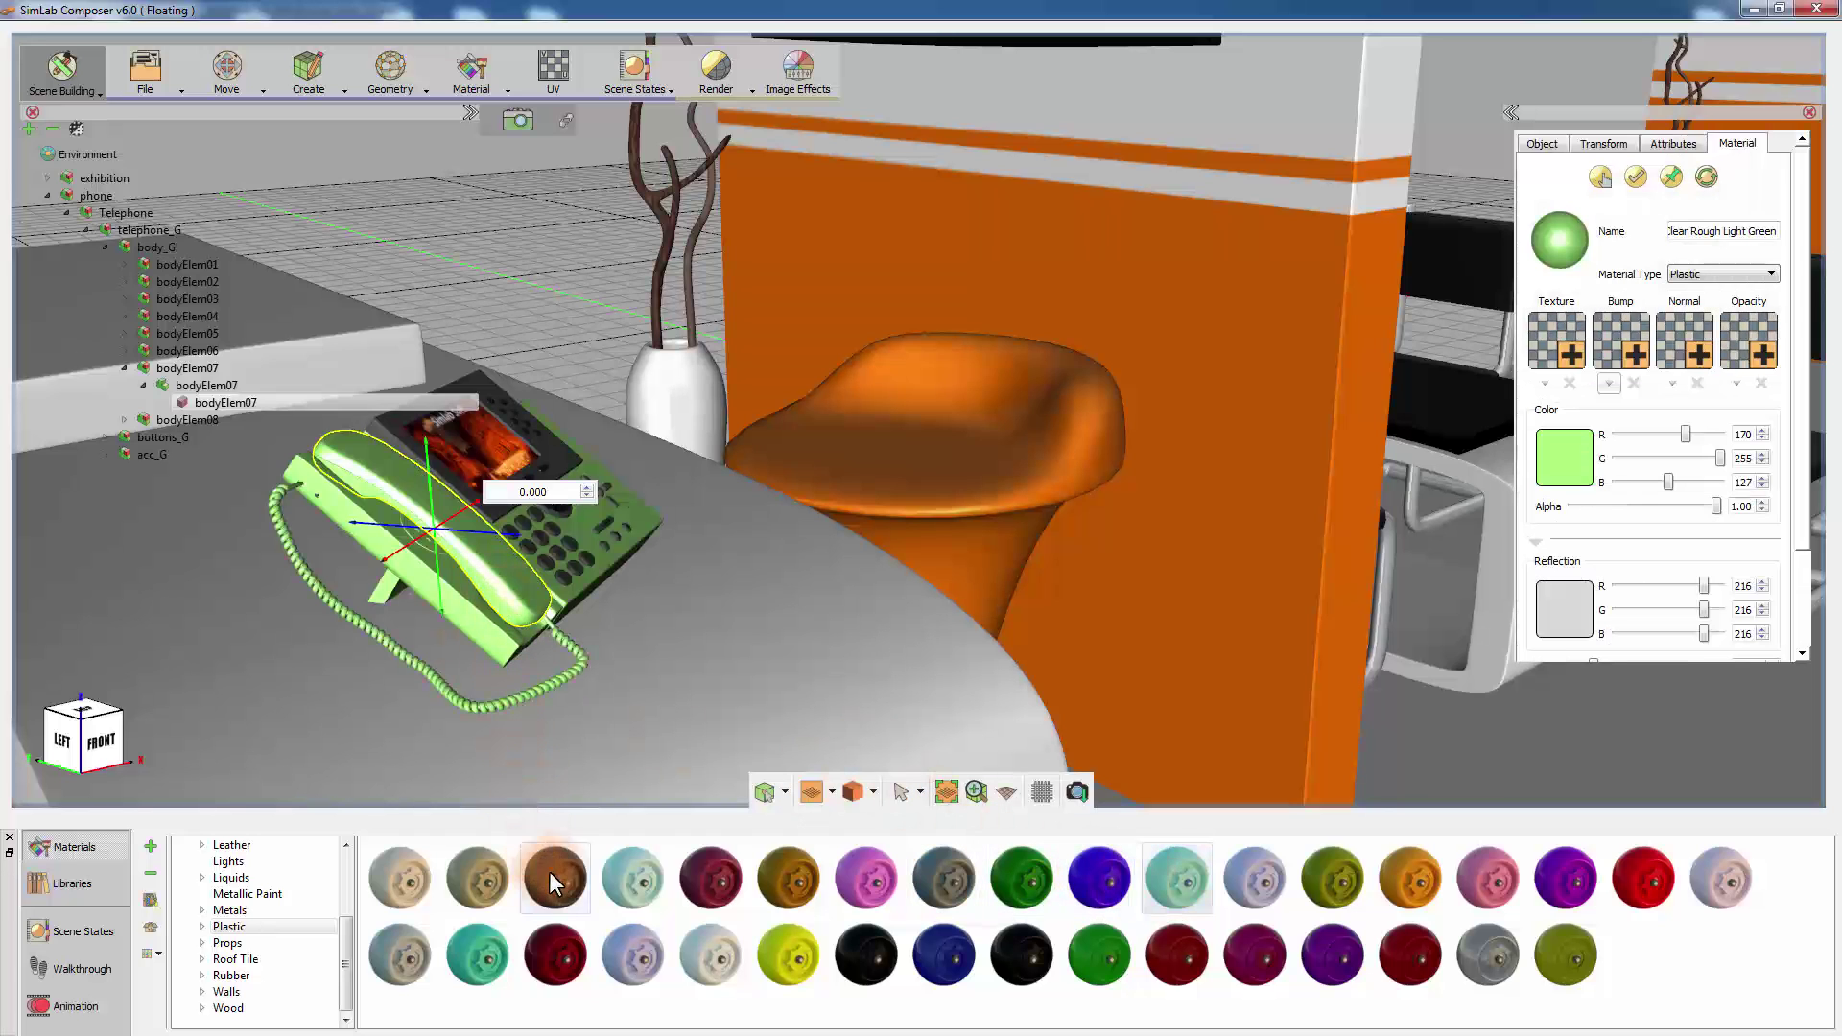
left_click_drag(553, 875, 516, 595)
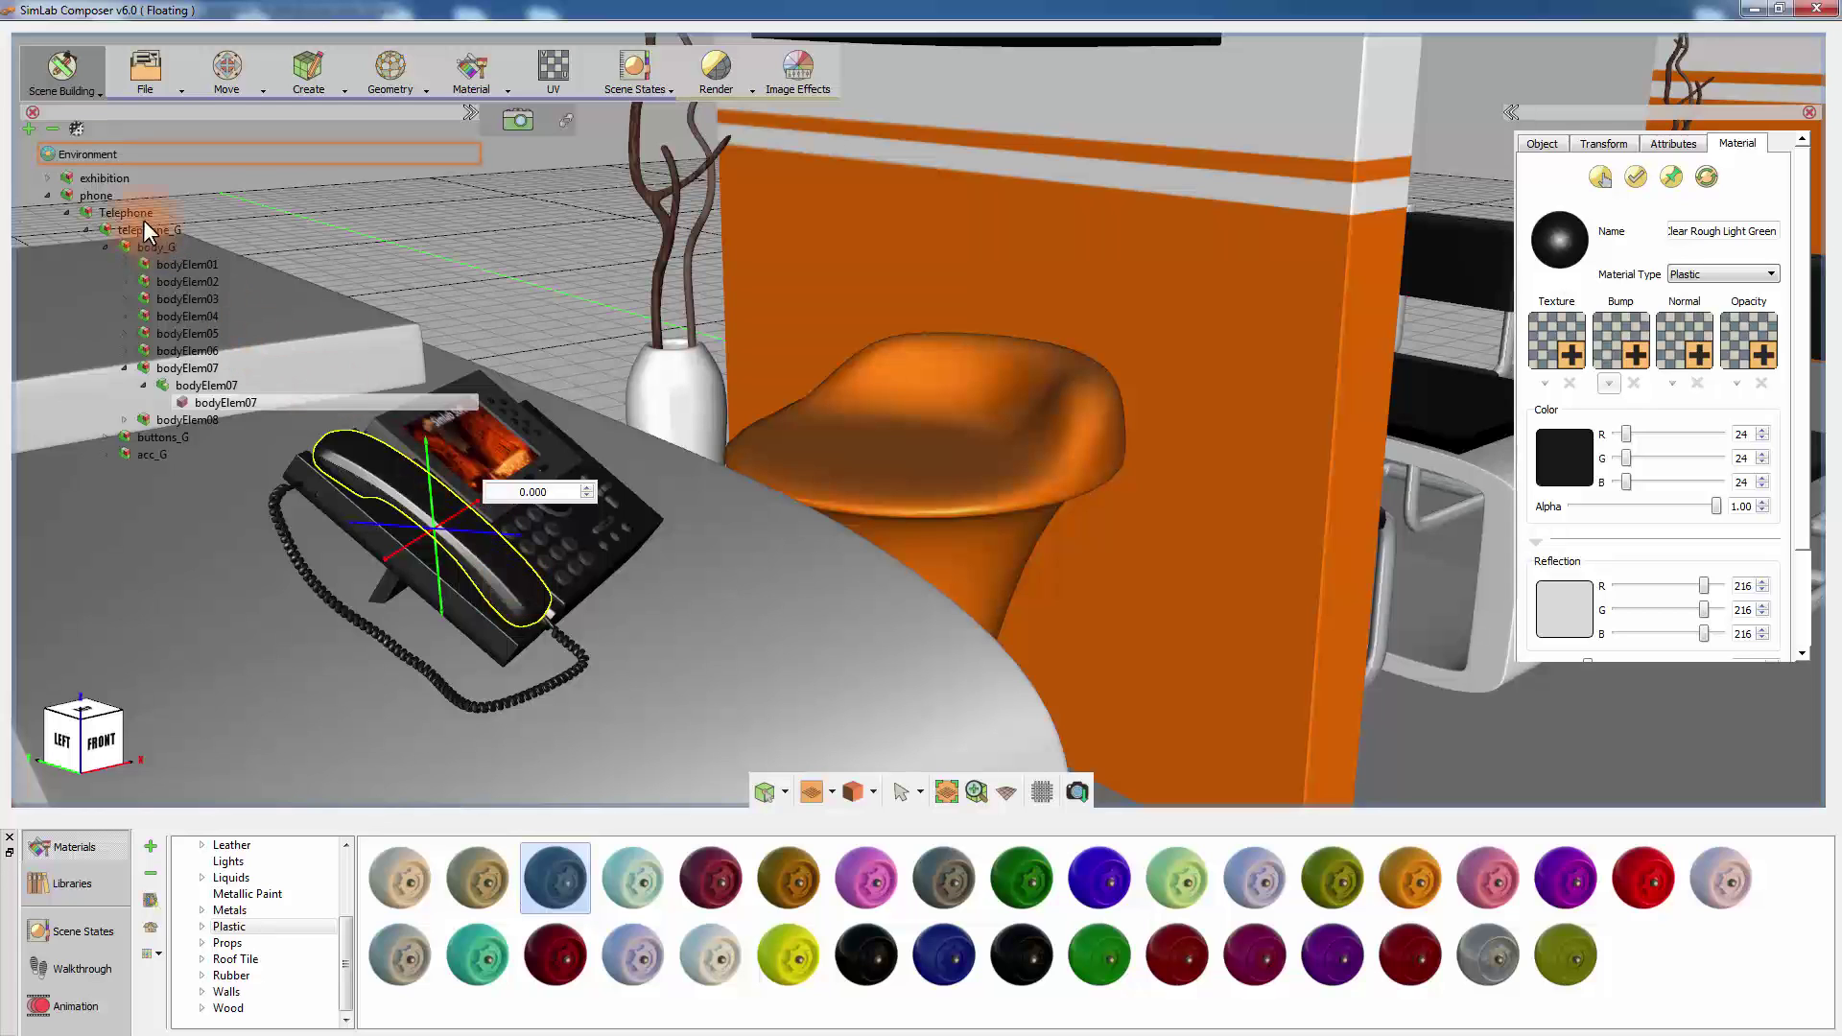
- Try Soft boxes, Warm cool studio and studio 3 HDRs, settling on Toronto downtown at brightness 2.20
left_click(110, 156)
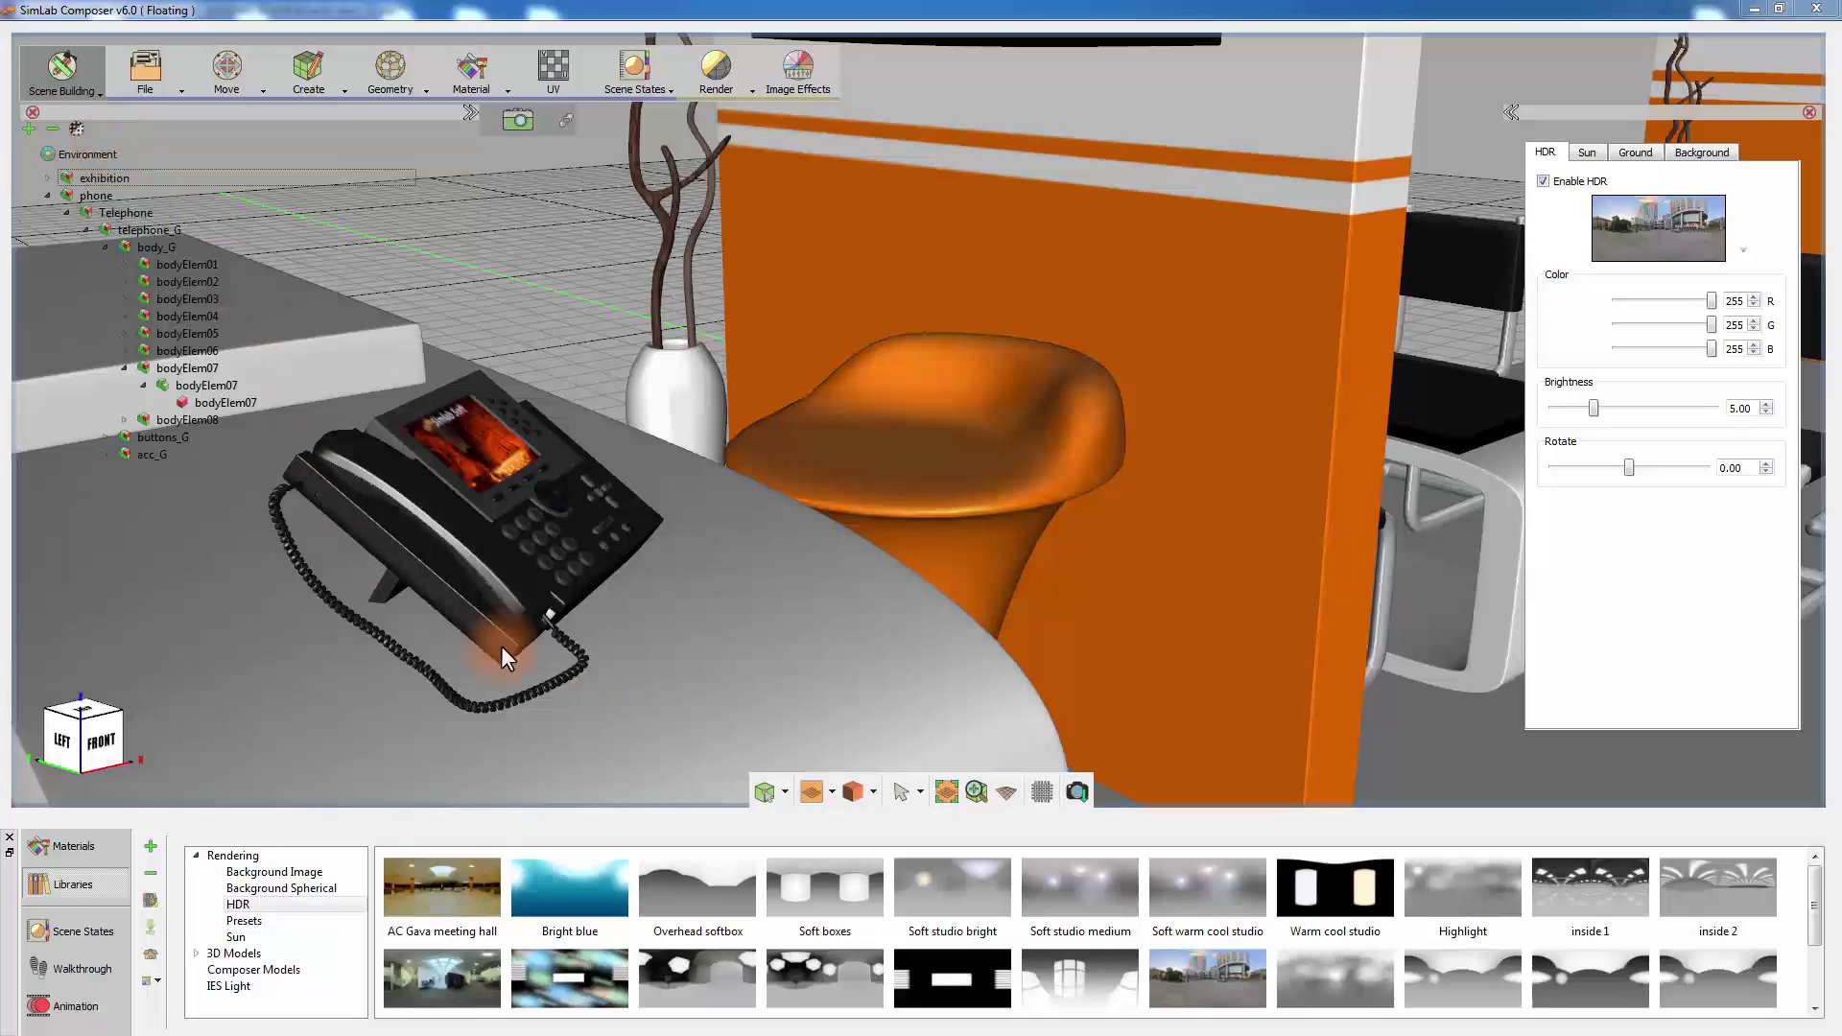
left_click_drag(798, 865, 786, 665)
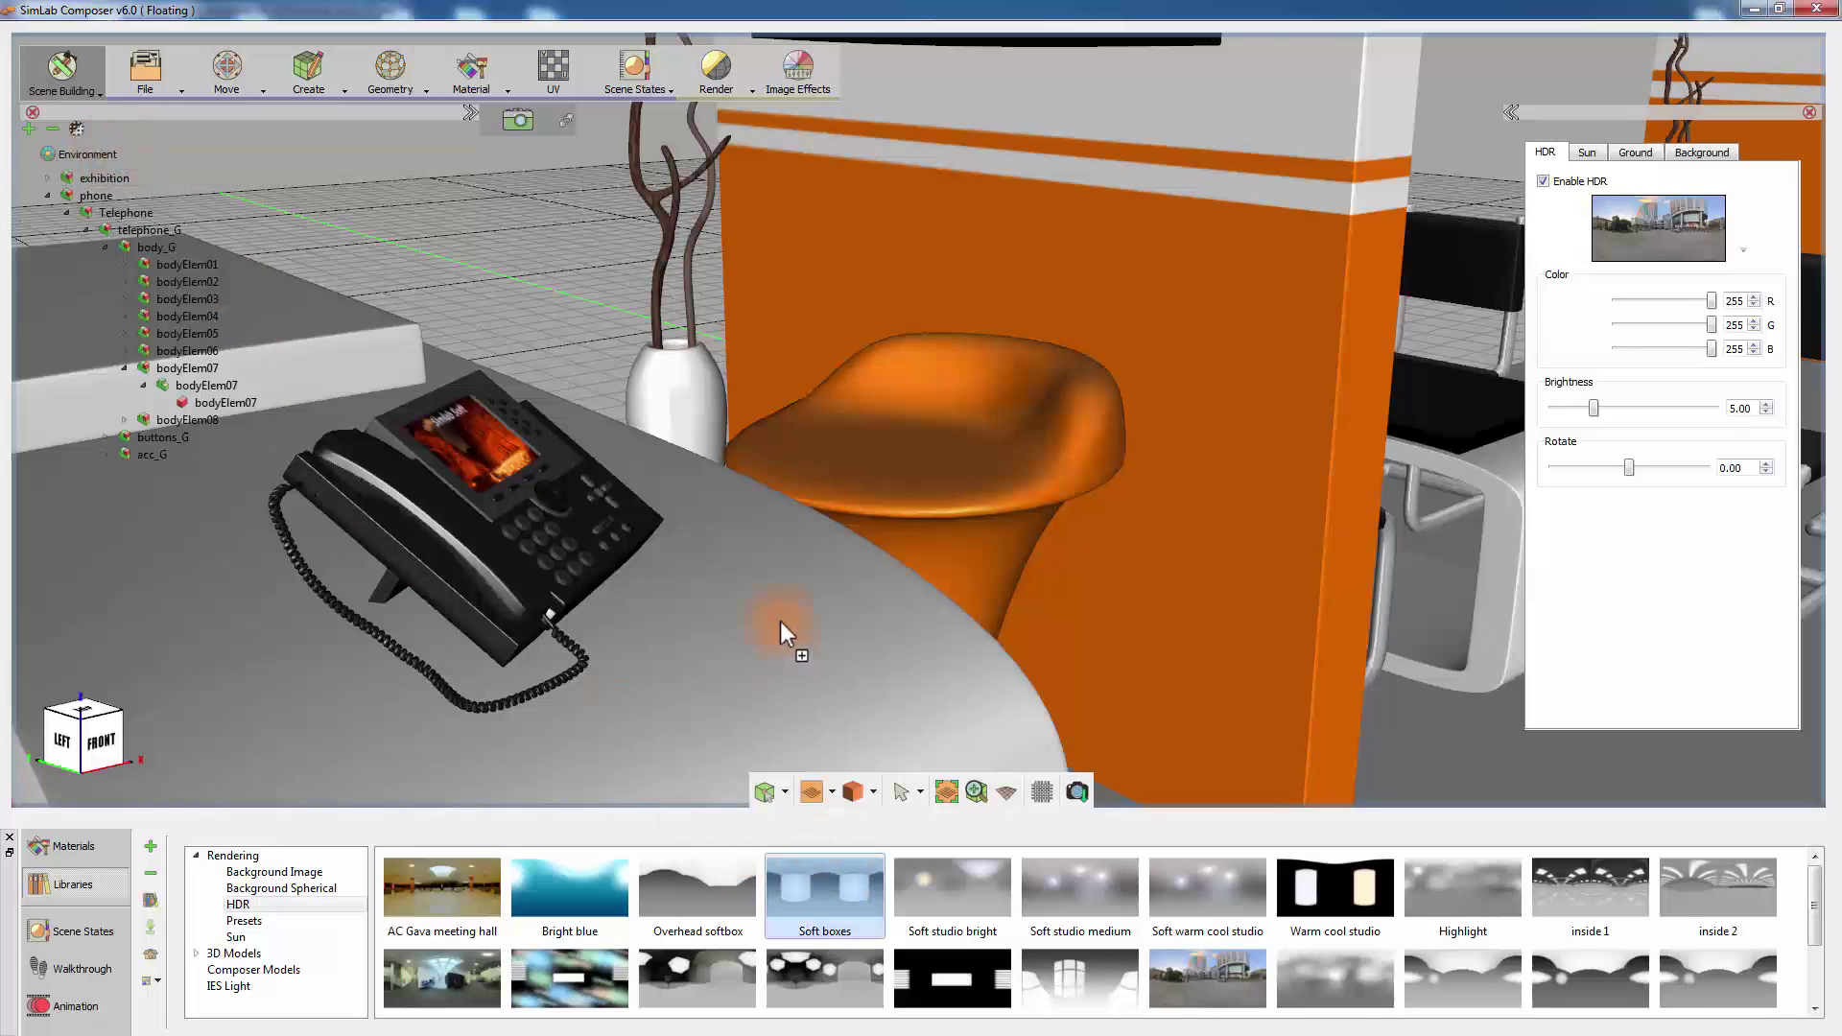
left_click_drag(1309, 881, 1123, 664)
left_click_drag(950, 974, 905, 597)
left_click_drag(1172, 965, 950, 563)
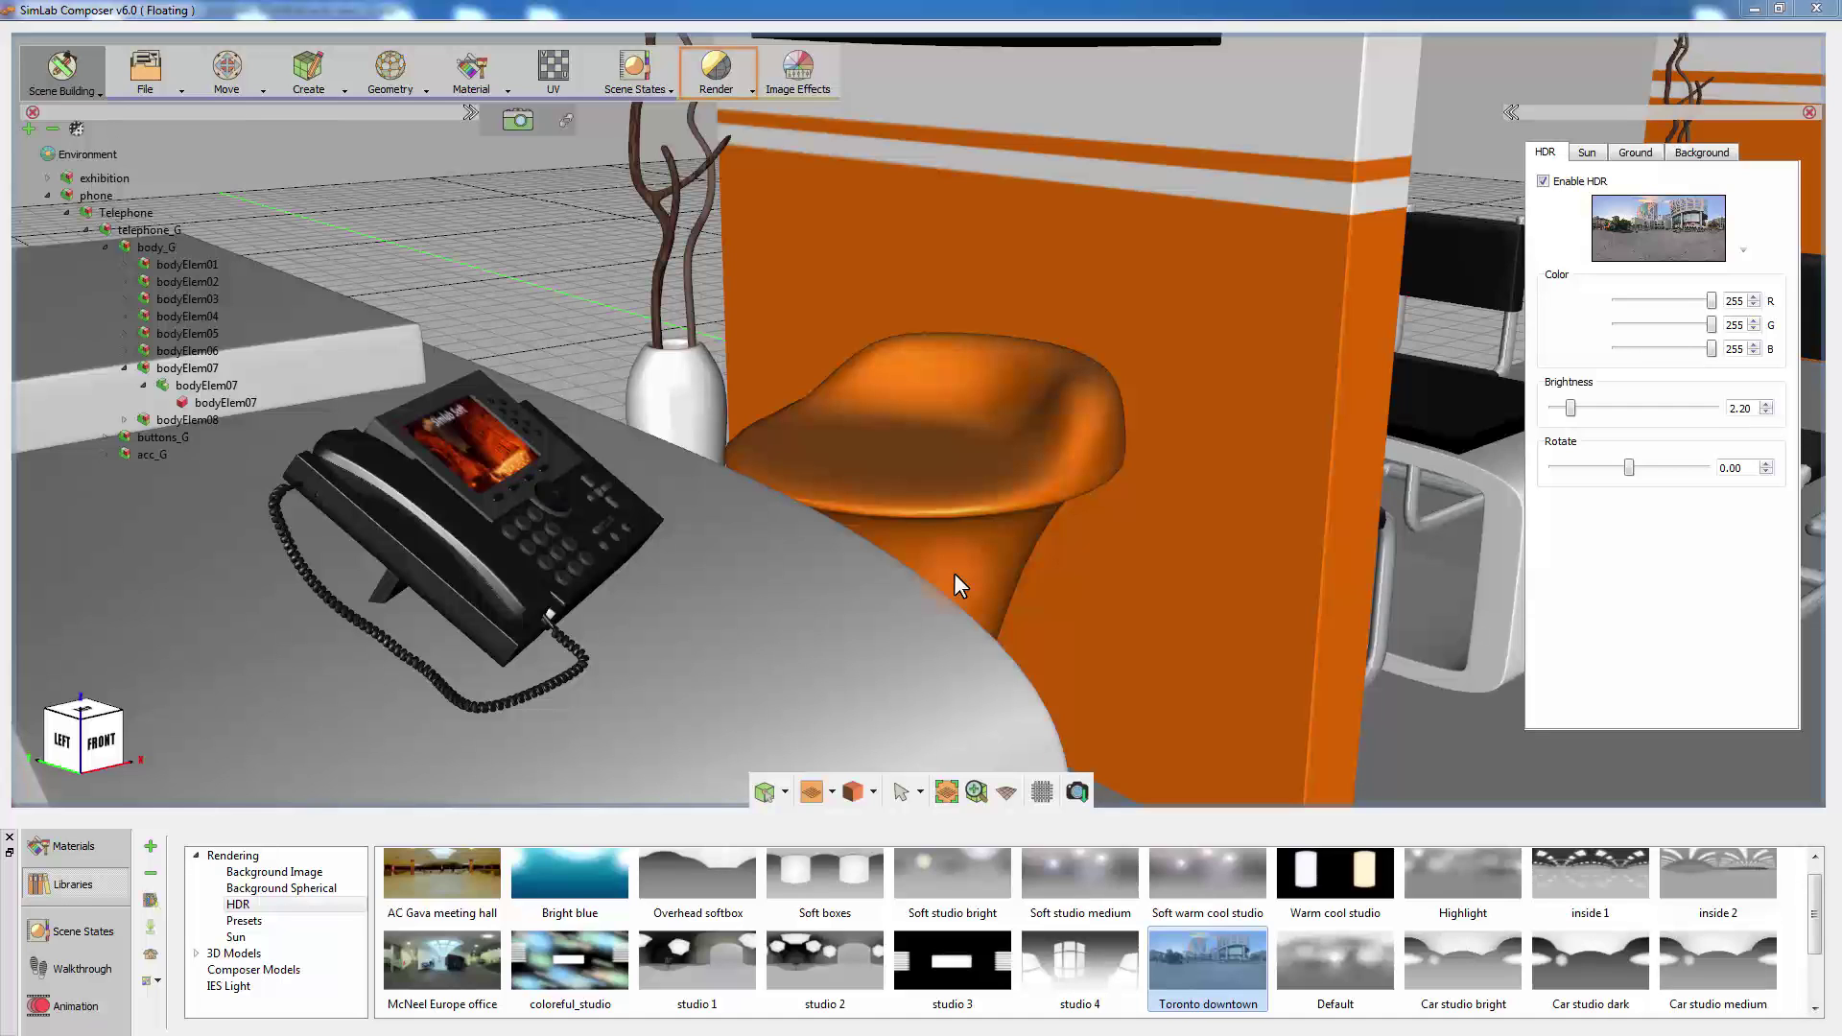
- Start a real-time render, frame the booth, and raise HDR brightness to 5.10
left_click(735, 72)
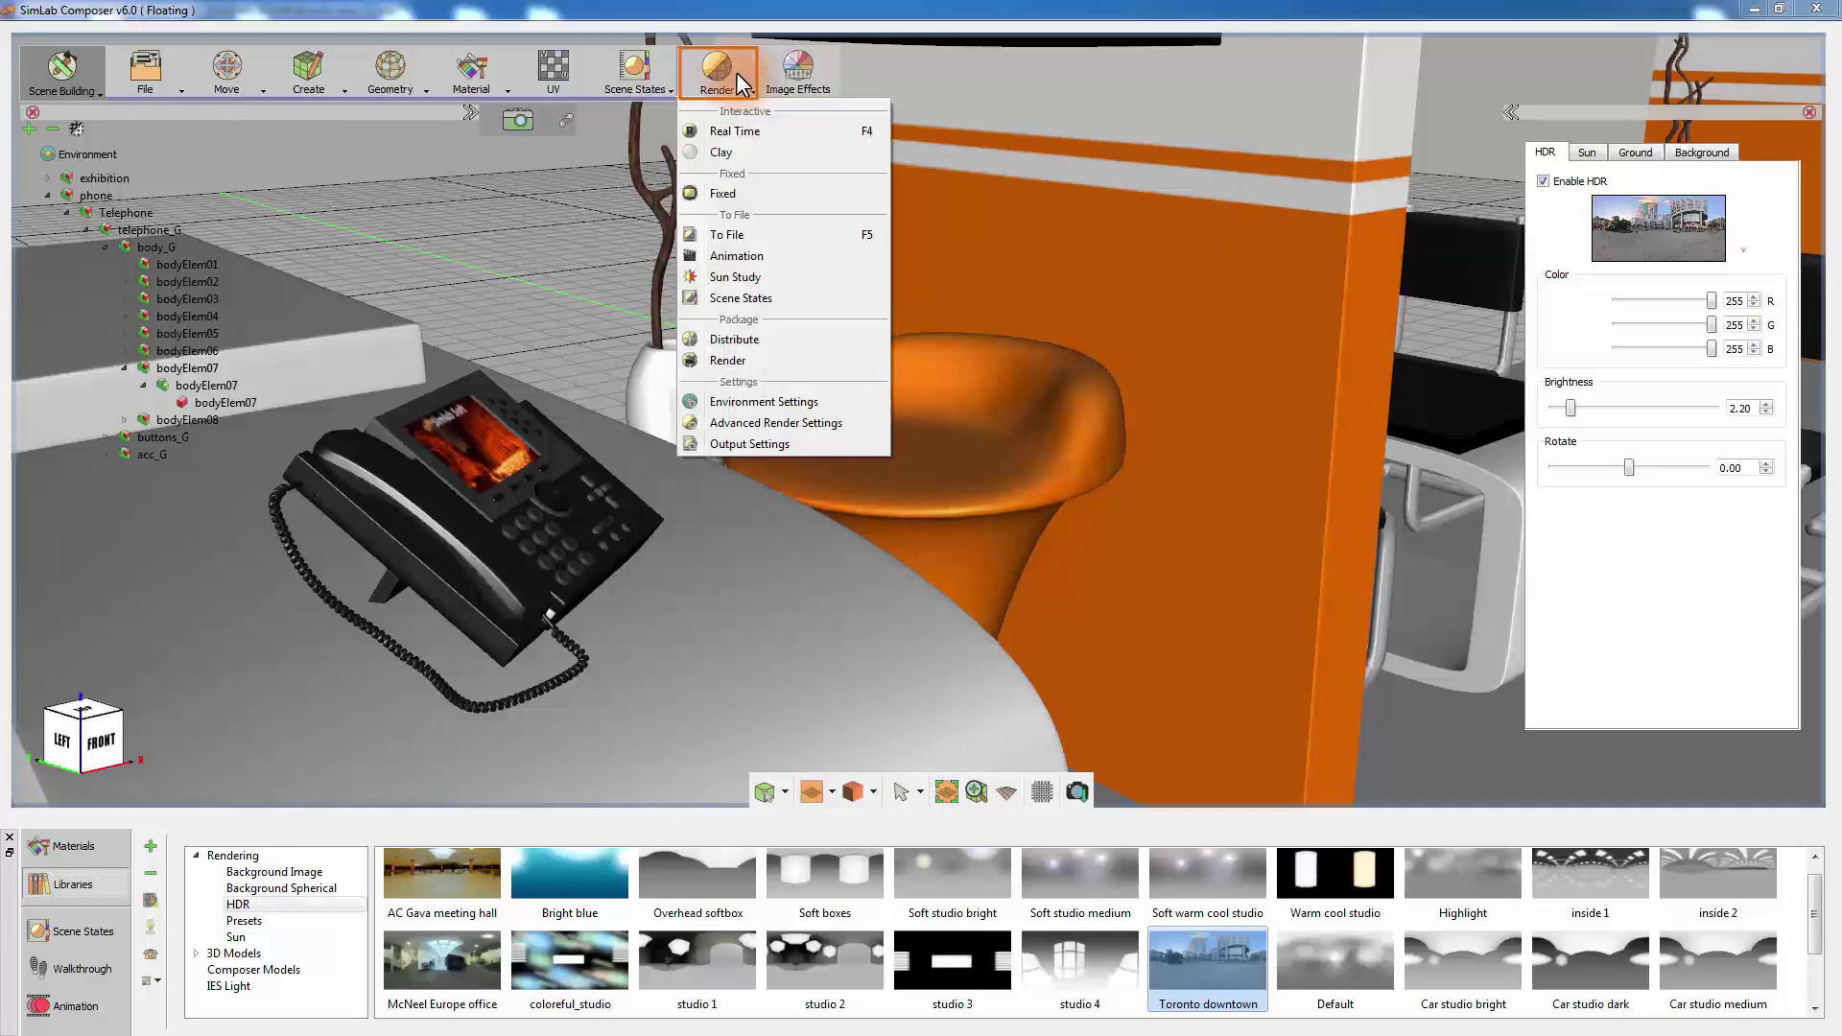
left_click(743, 128)
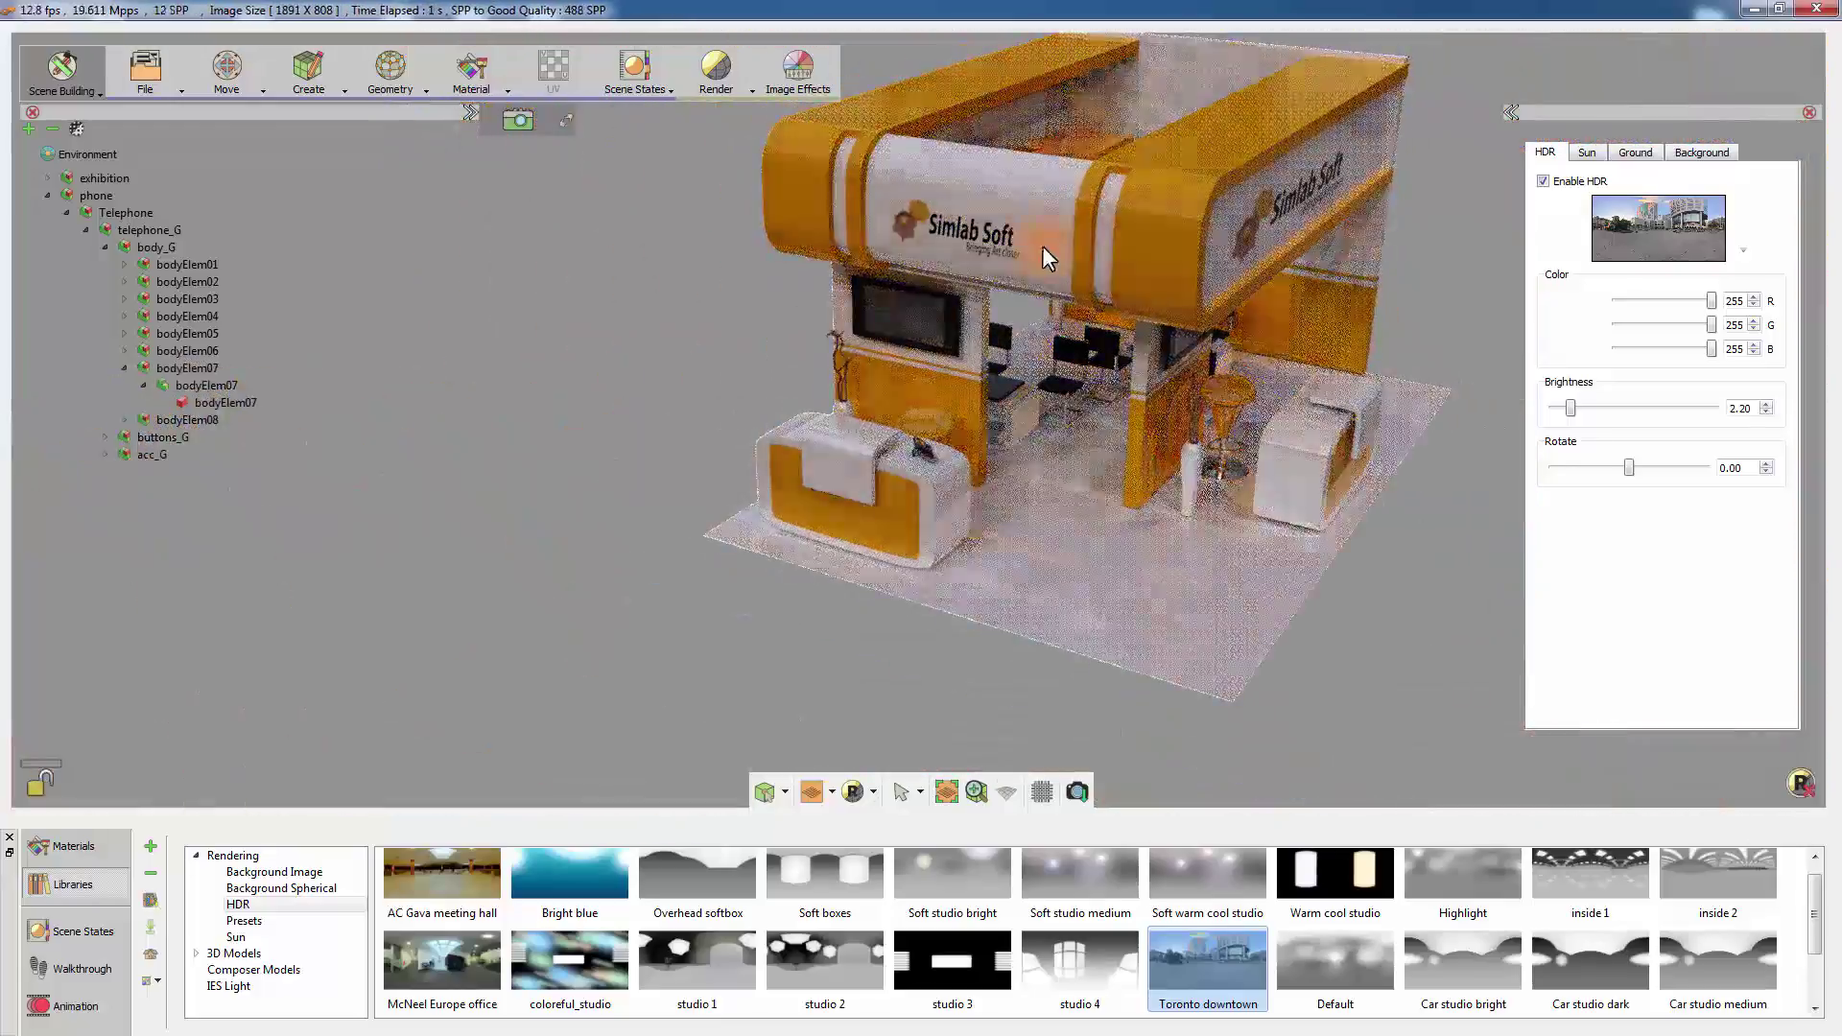
left_click_drag(1042, 246, 1169, 376)
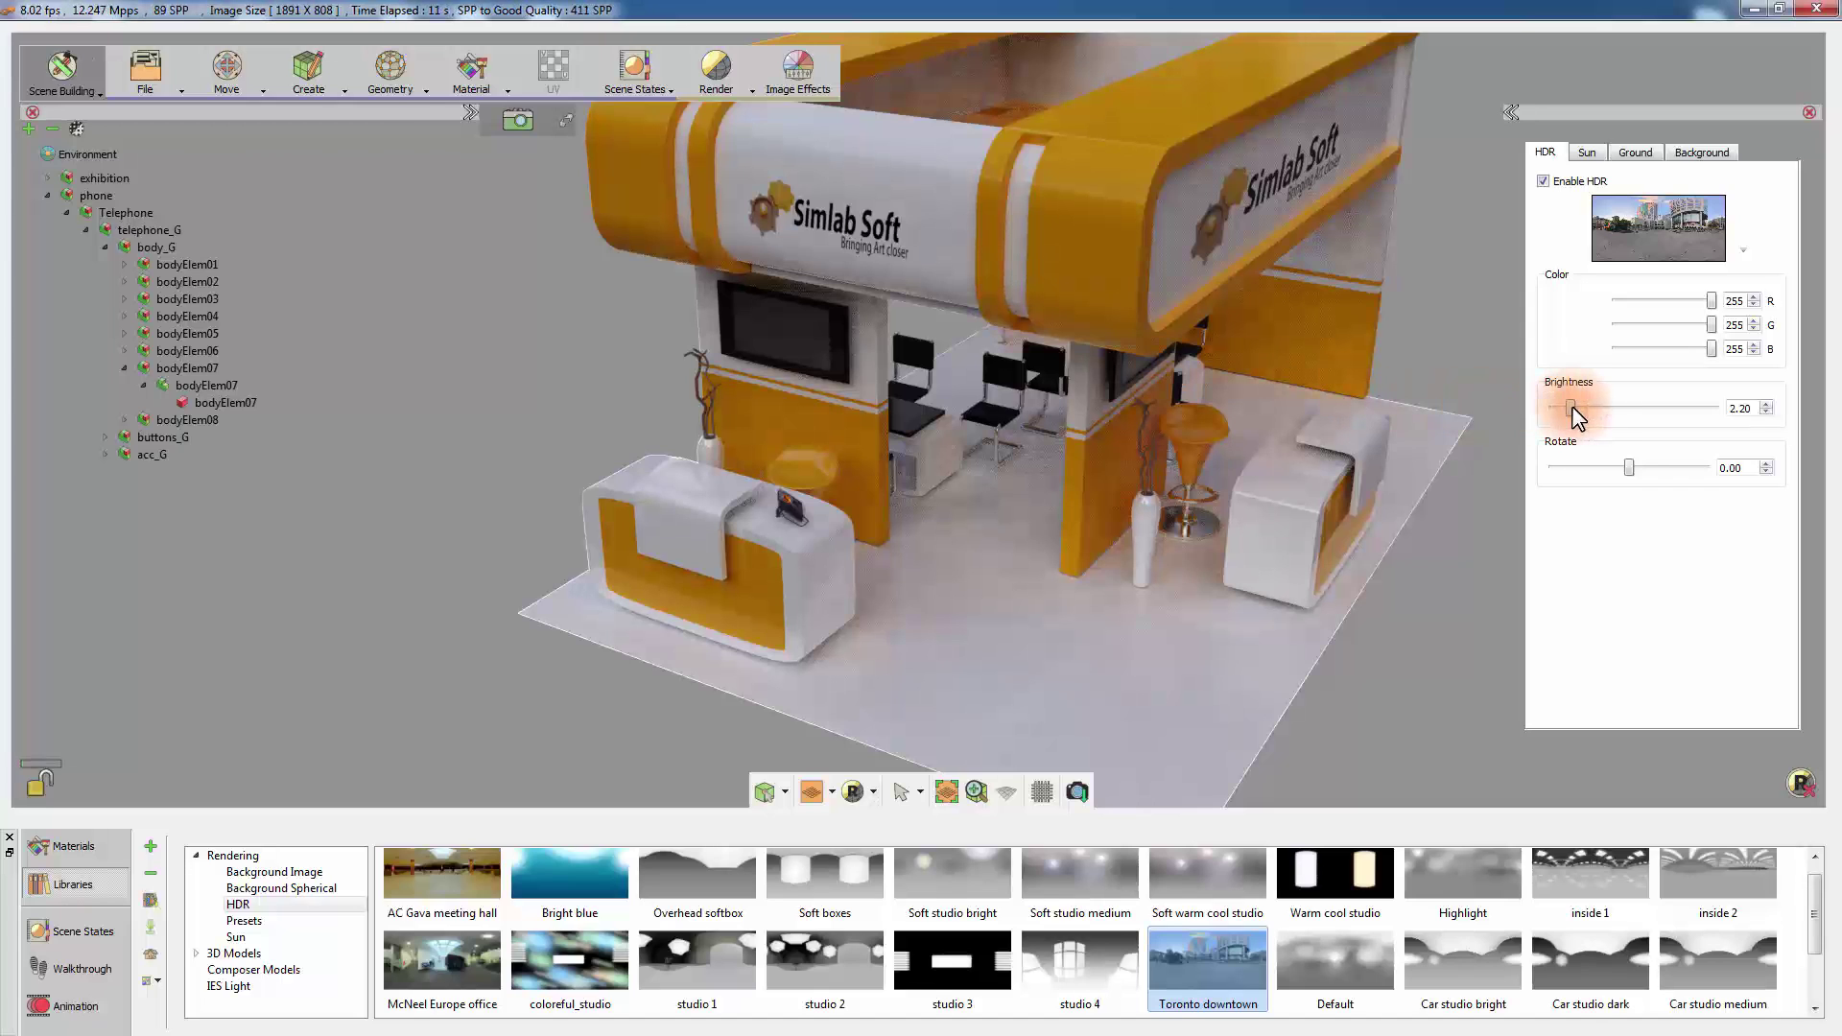
left_click_drag(1572, 406, 1579, 406)
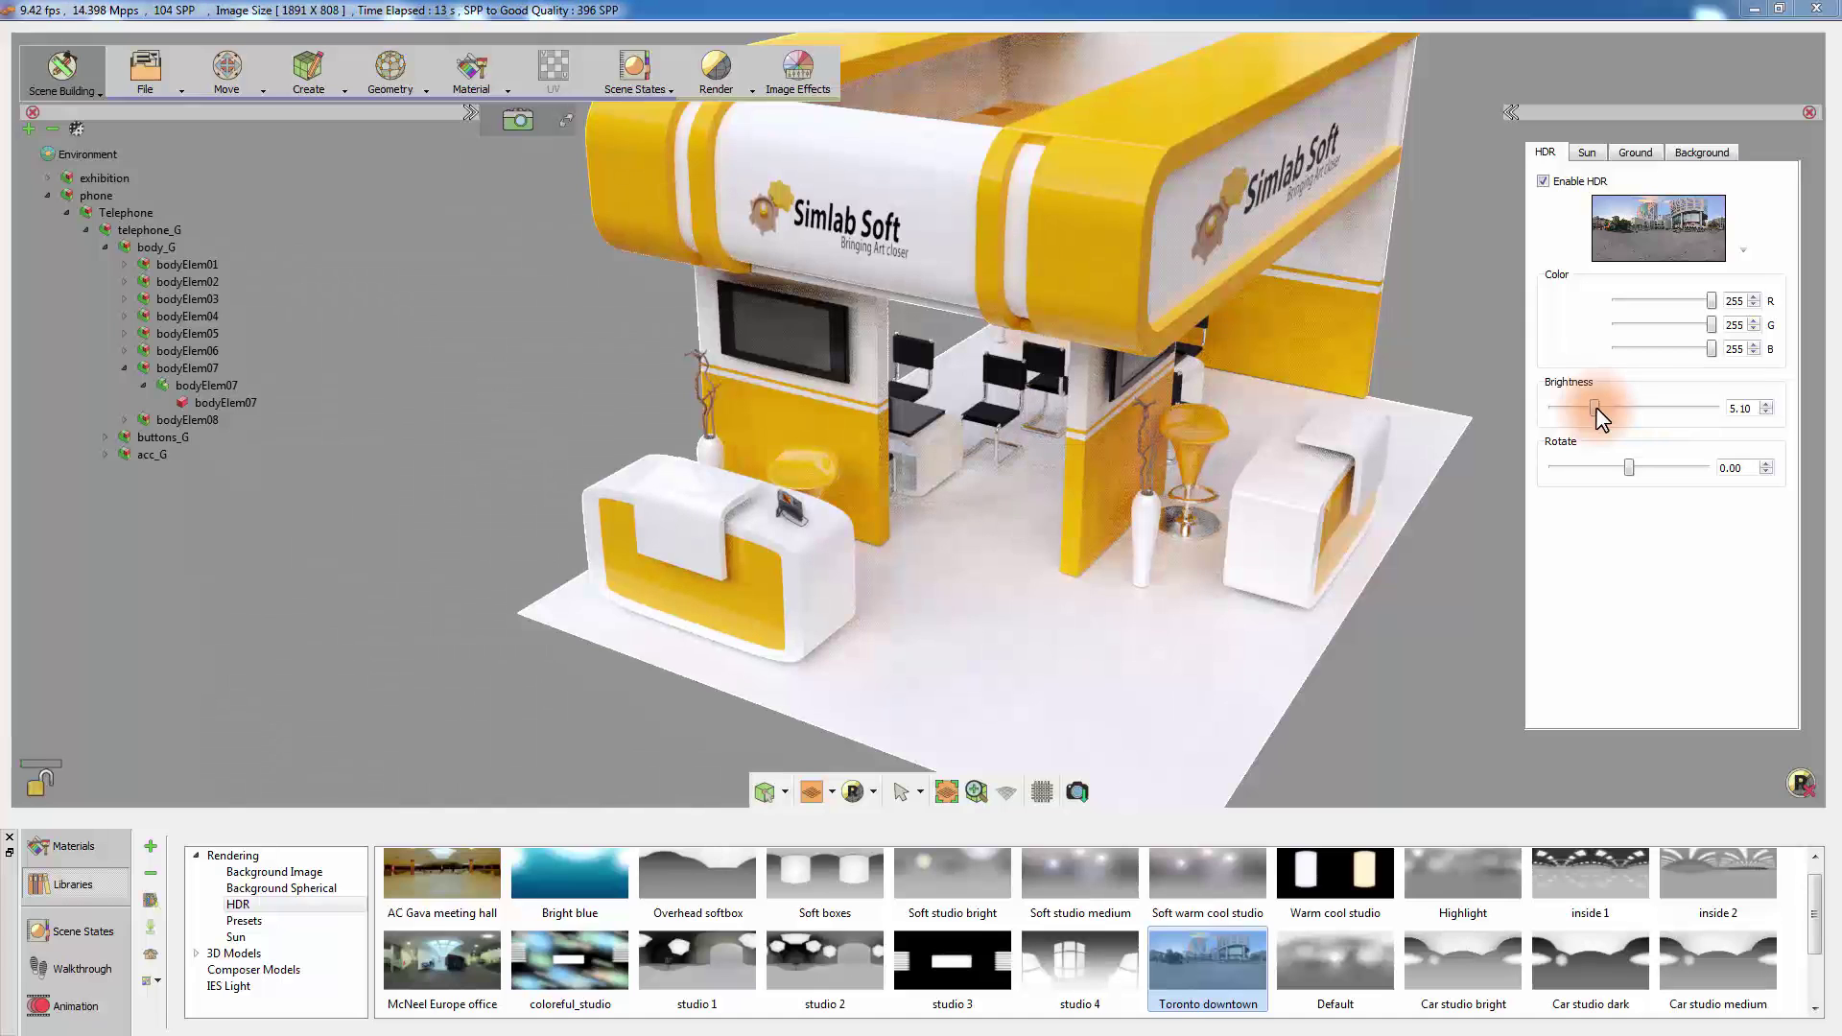
- Try burgundy and olive plastics on ceiling piece pCylinder5, then set body colour to 236, 144, 0
left_click(1126, 296)
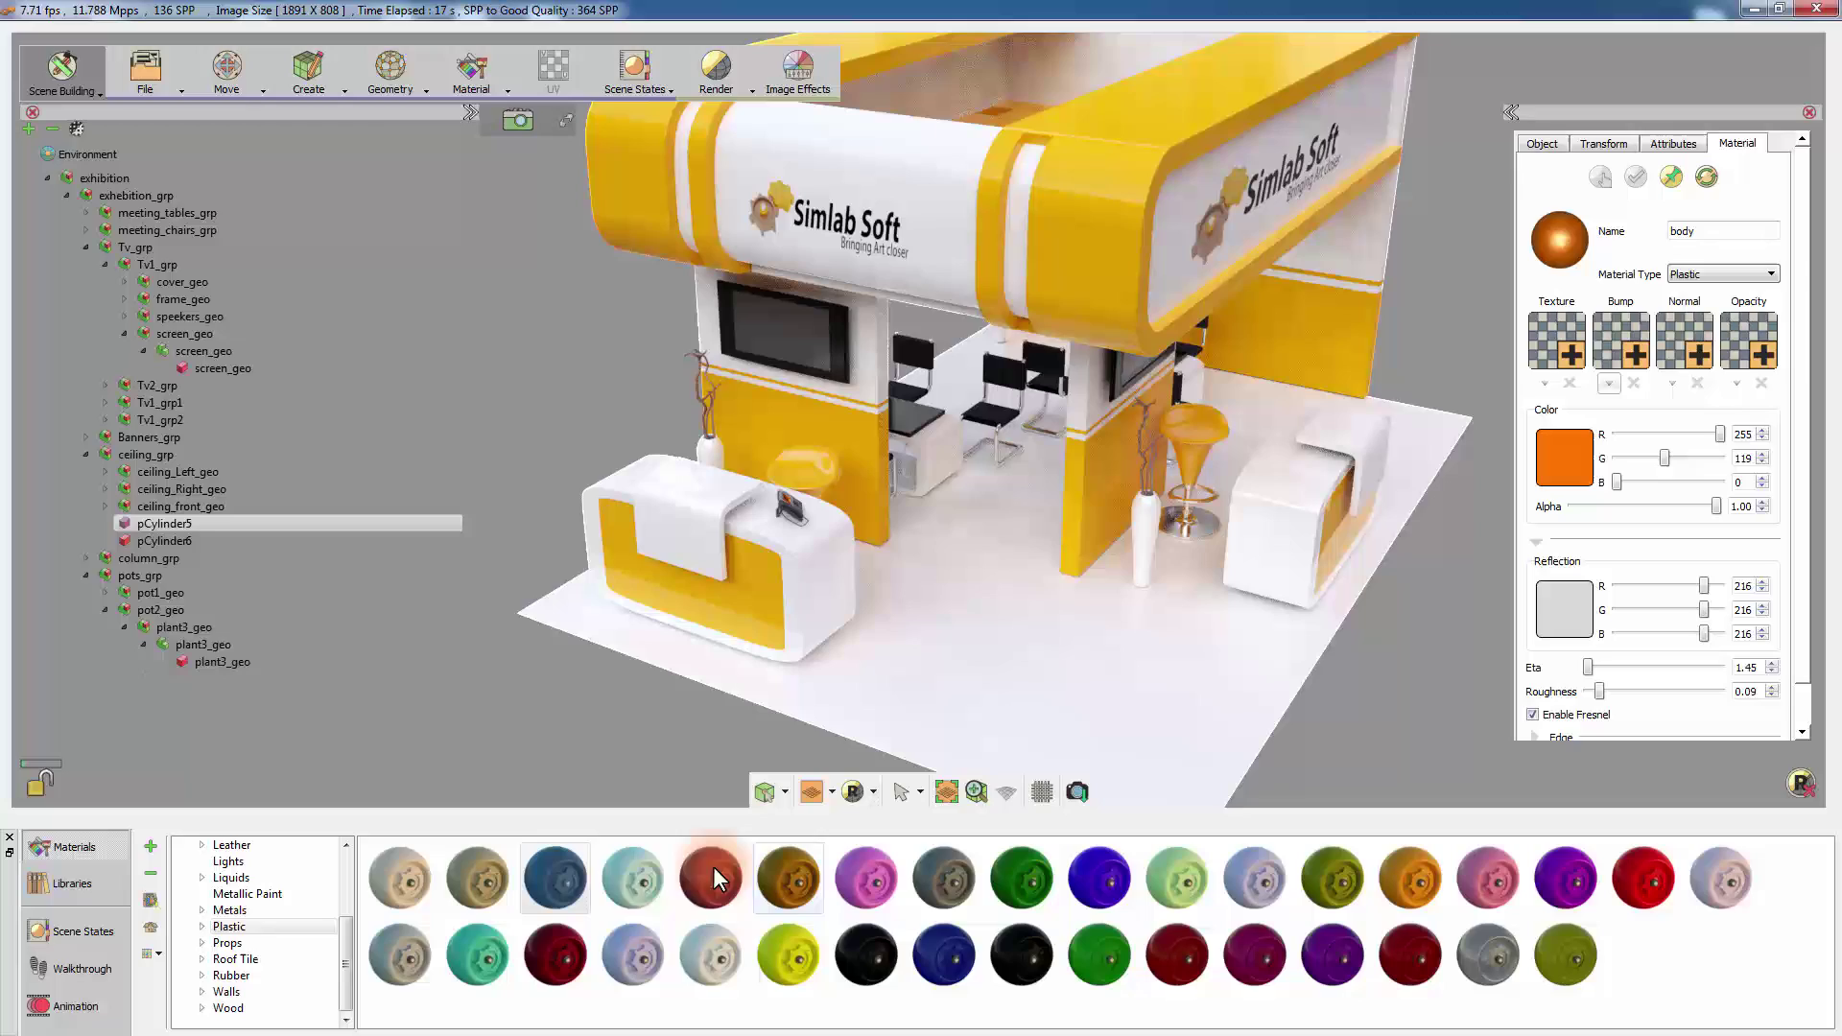
left_click_drag(708, 879, 978, 378)
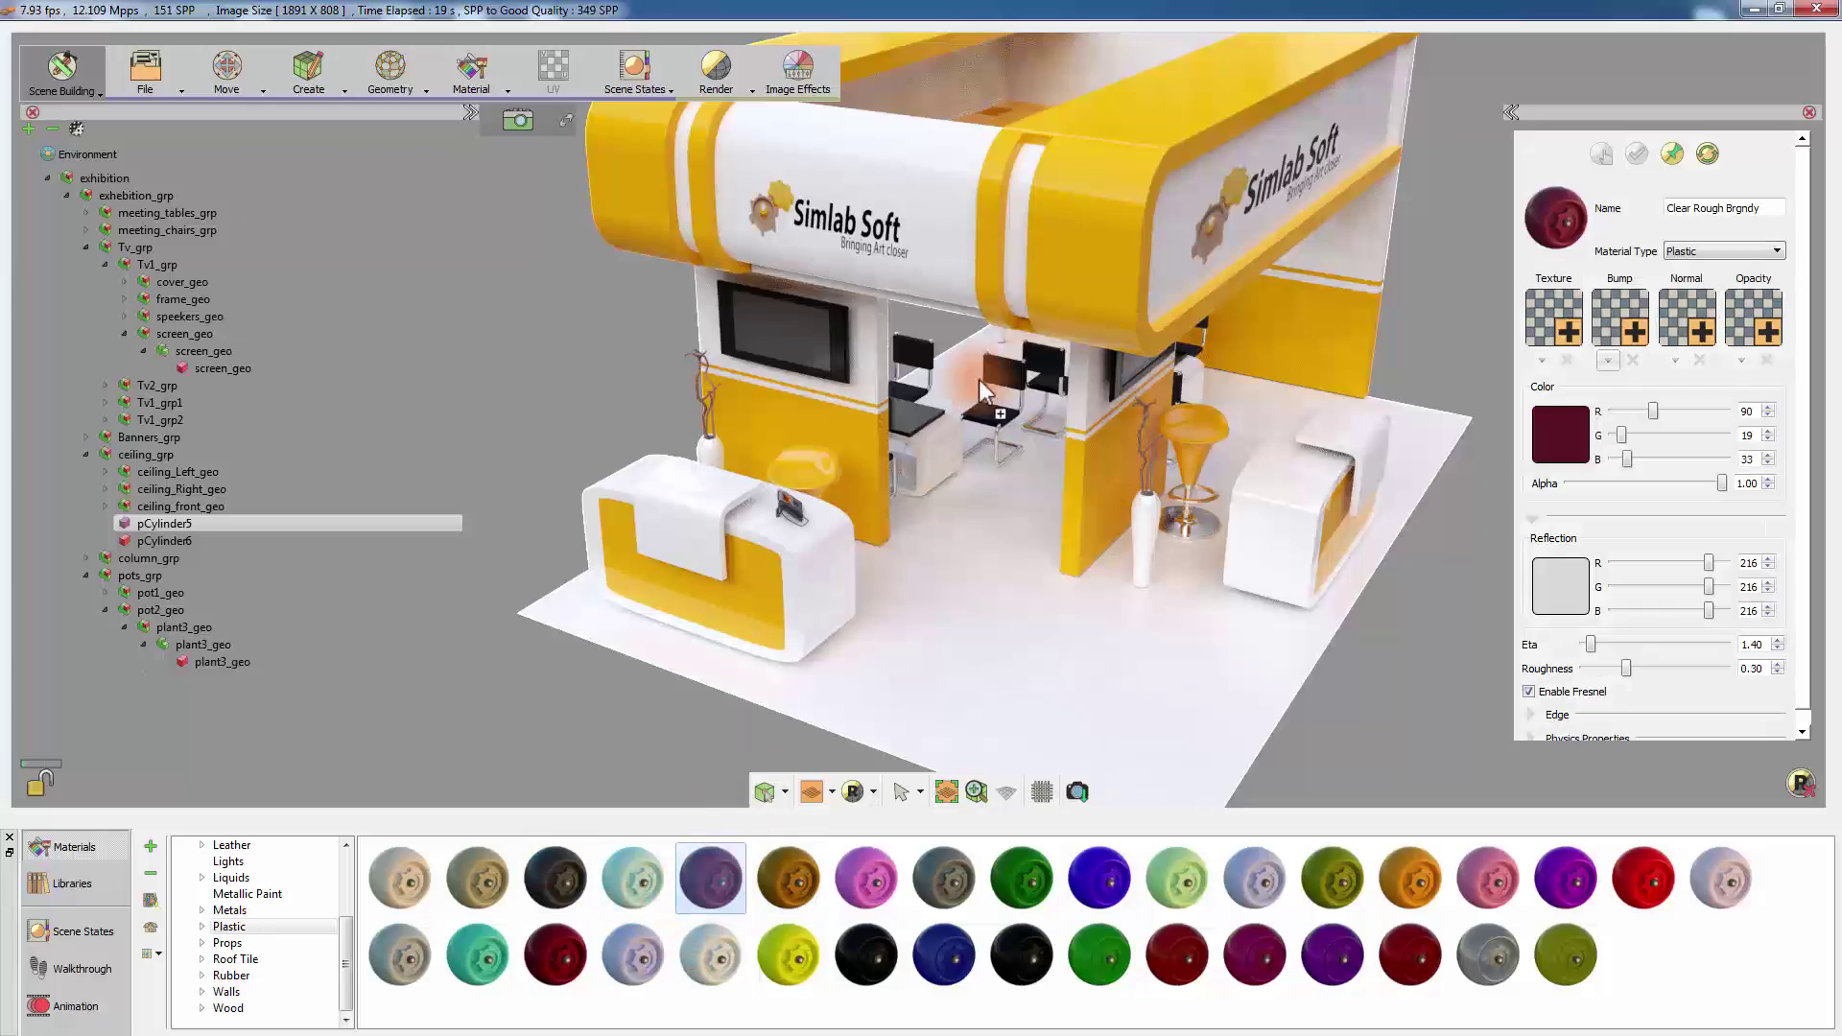
left_click_drag(1092, 267, 1091, 267)
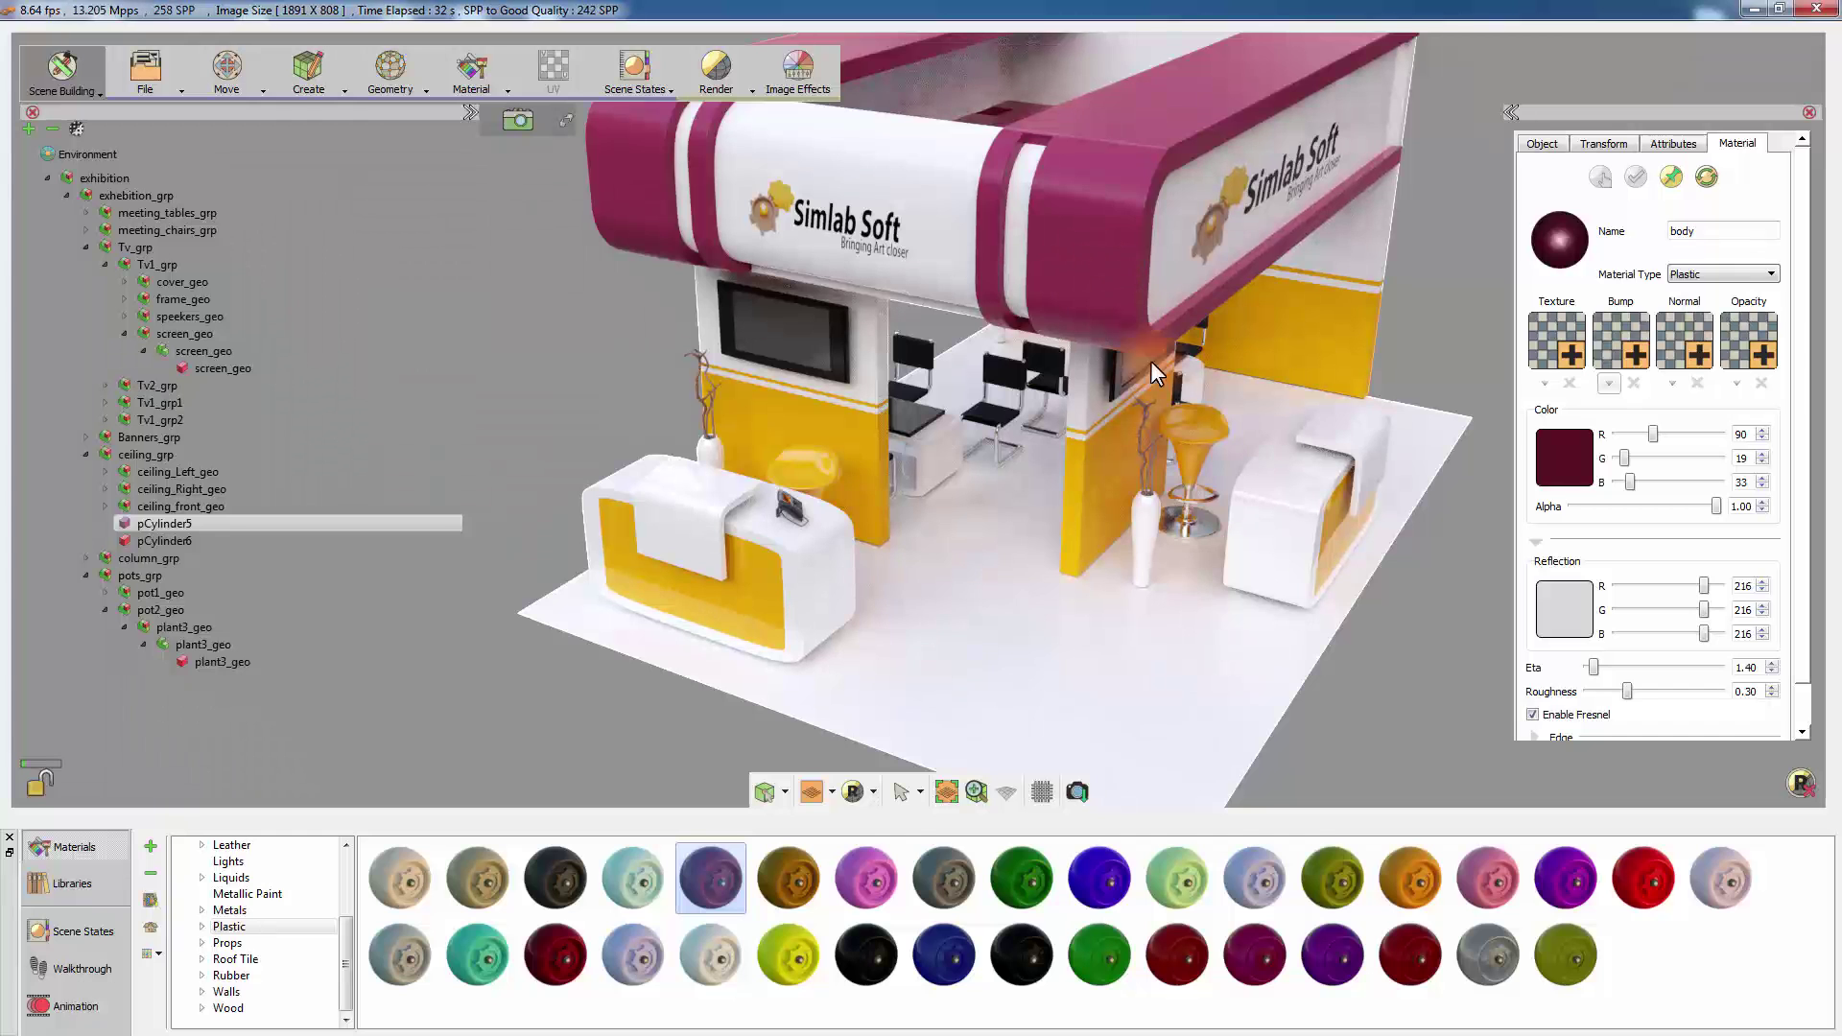
left_click_drag(1329, 875, 1097, 272)
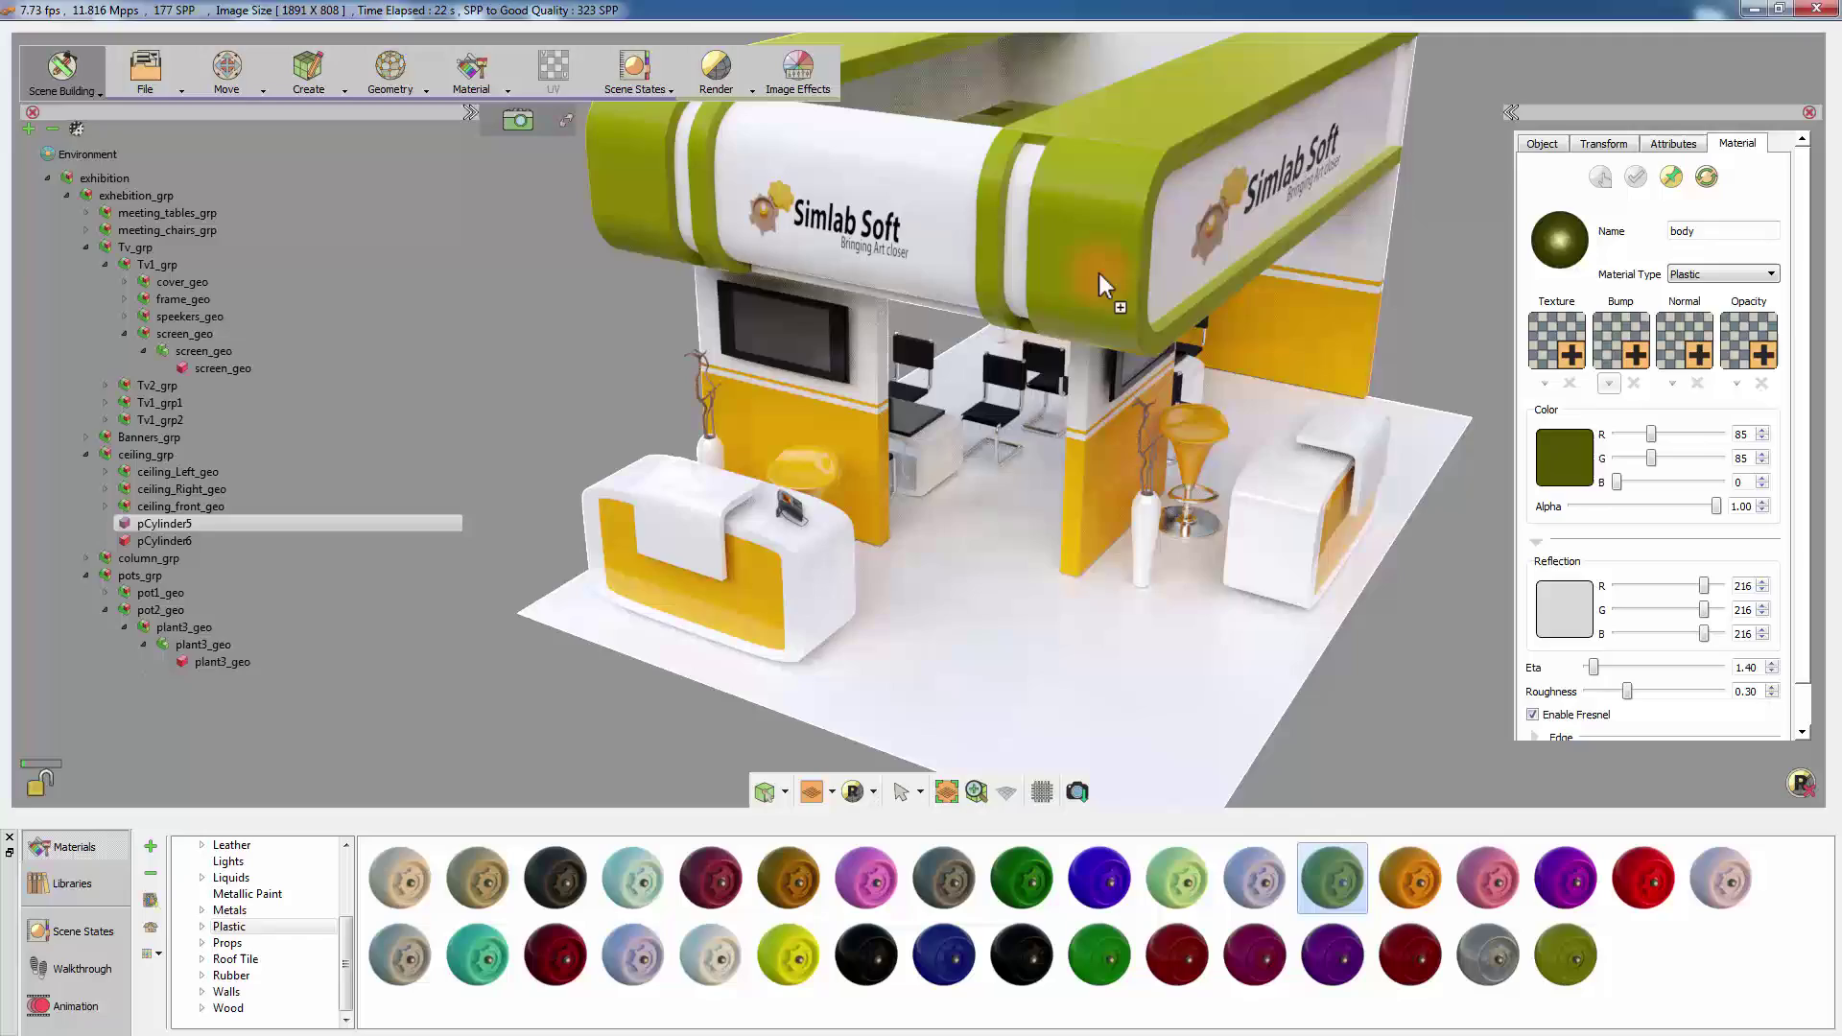
left_click_drag(1651, 433, 1673, 463)
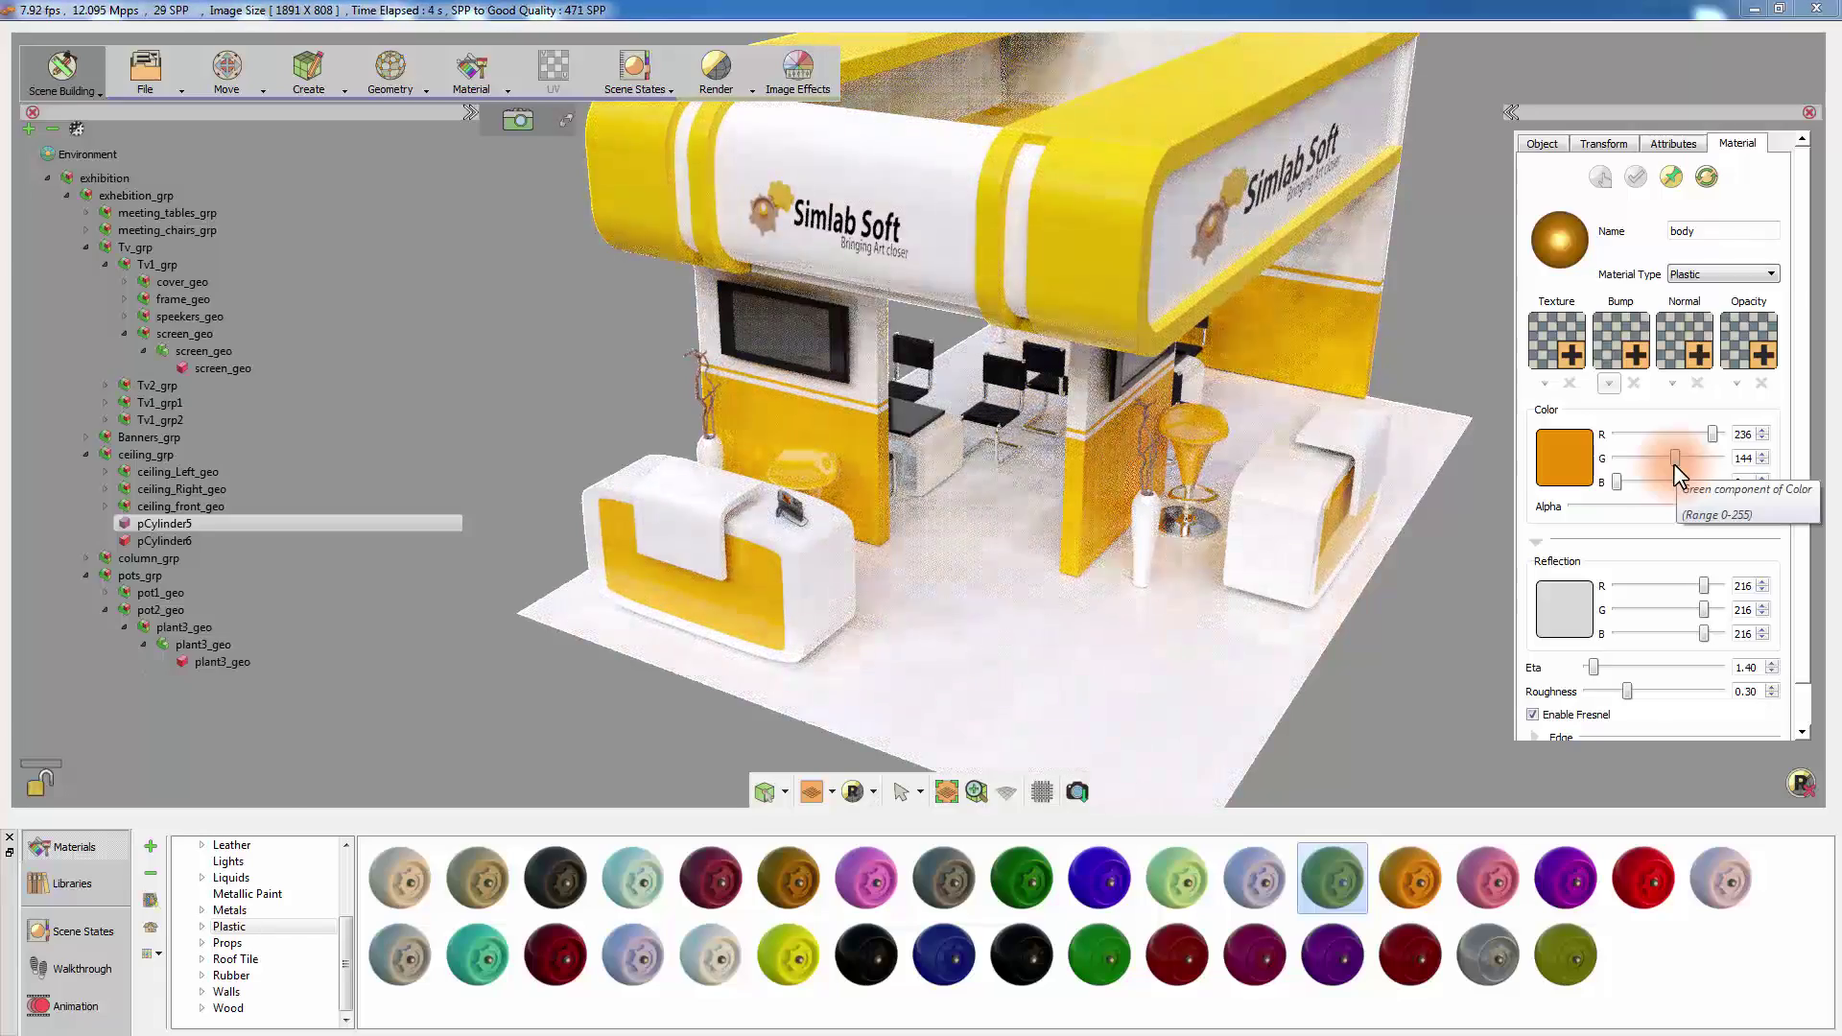
left_click_drag(1267, 504, 1104, 426)
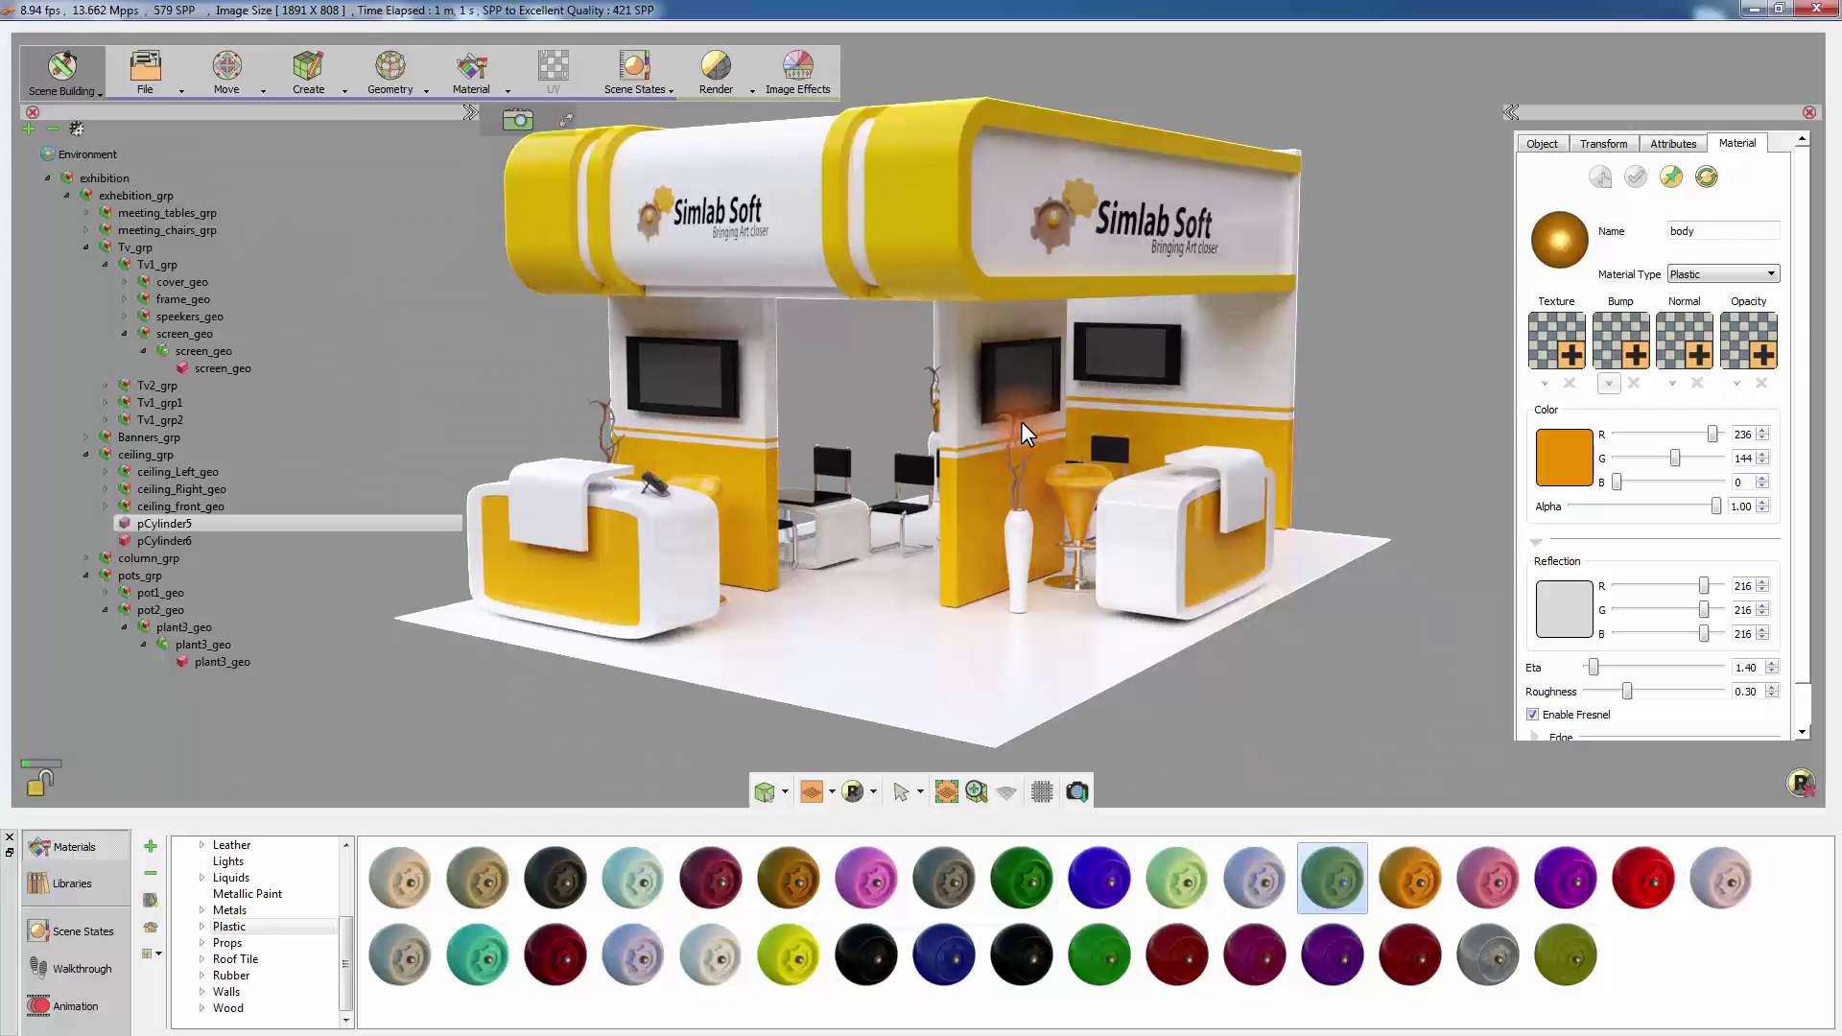
- Save the rendered view as 'Image 1', PNG Without Background, and stop real-time rendering
left_click(1076, 792)
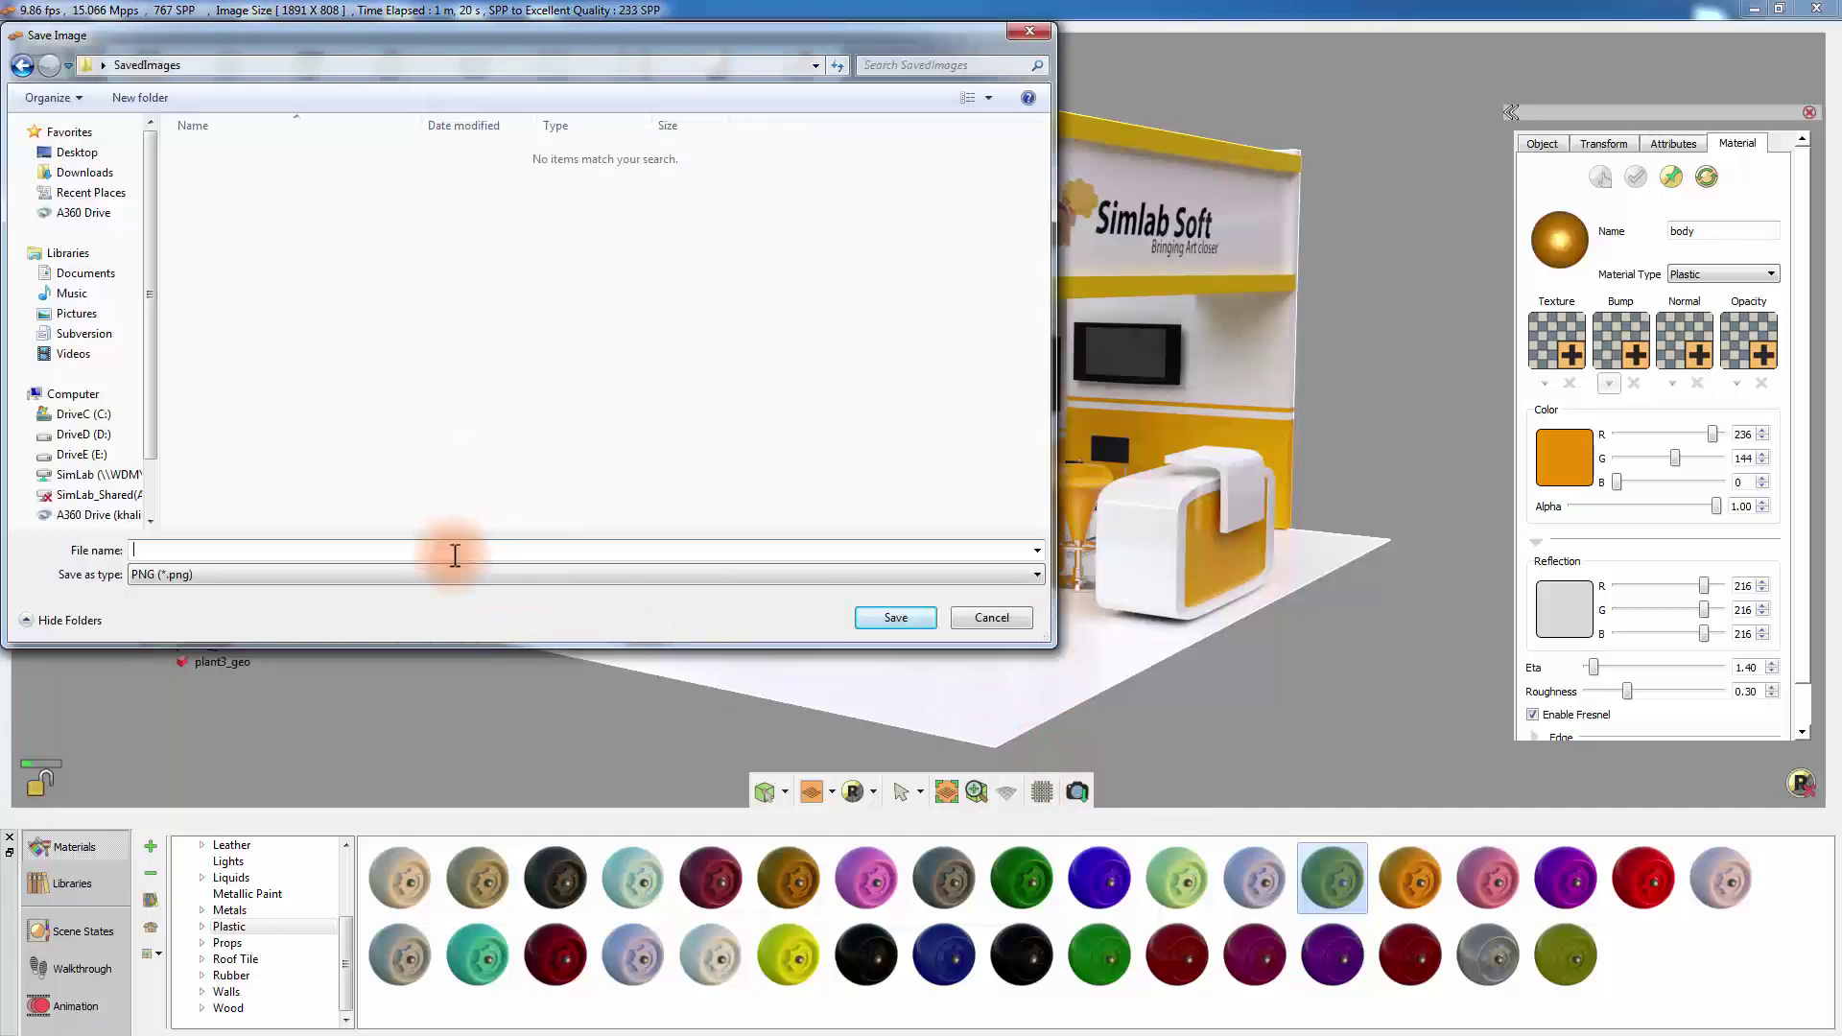
left_click(458, 552)
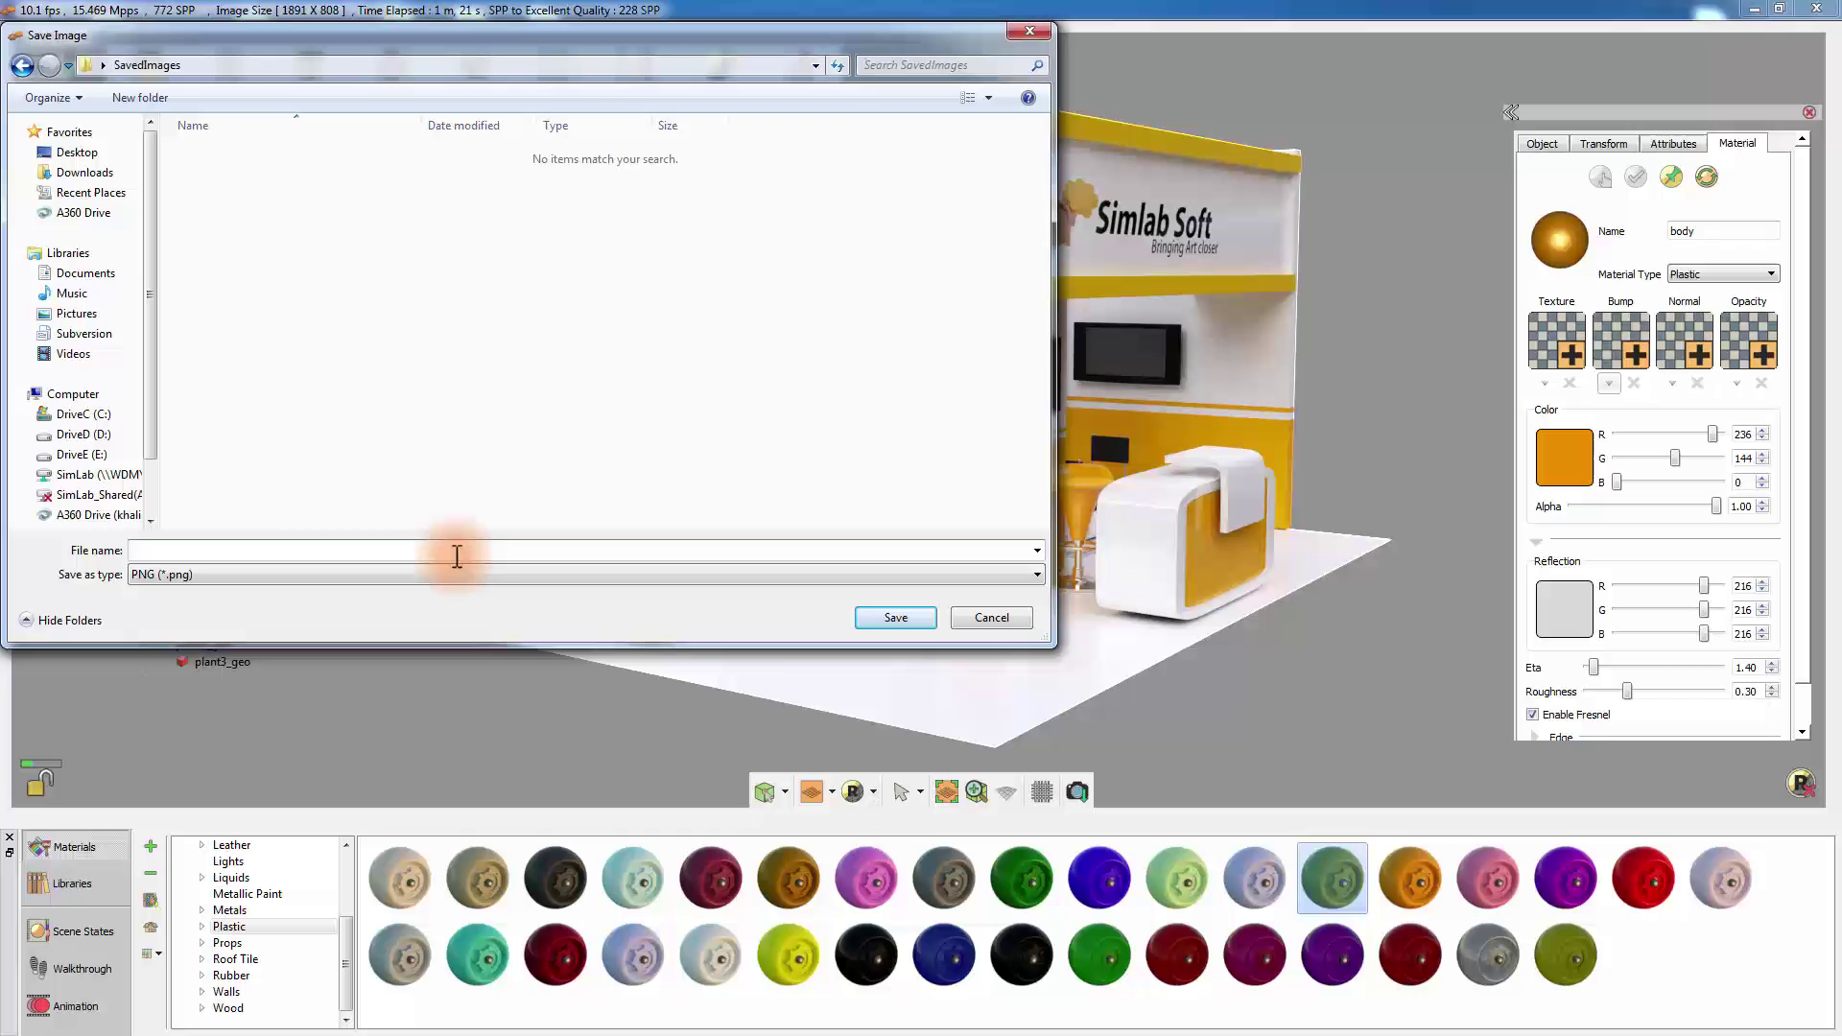
type("Image 1")
left_click(396, 574)
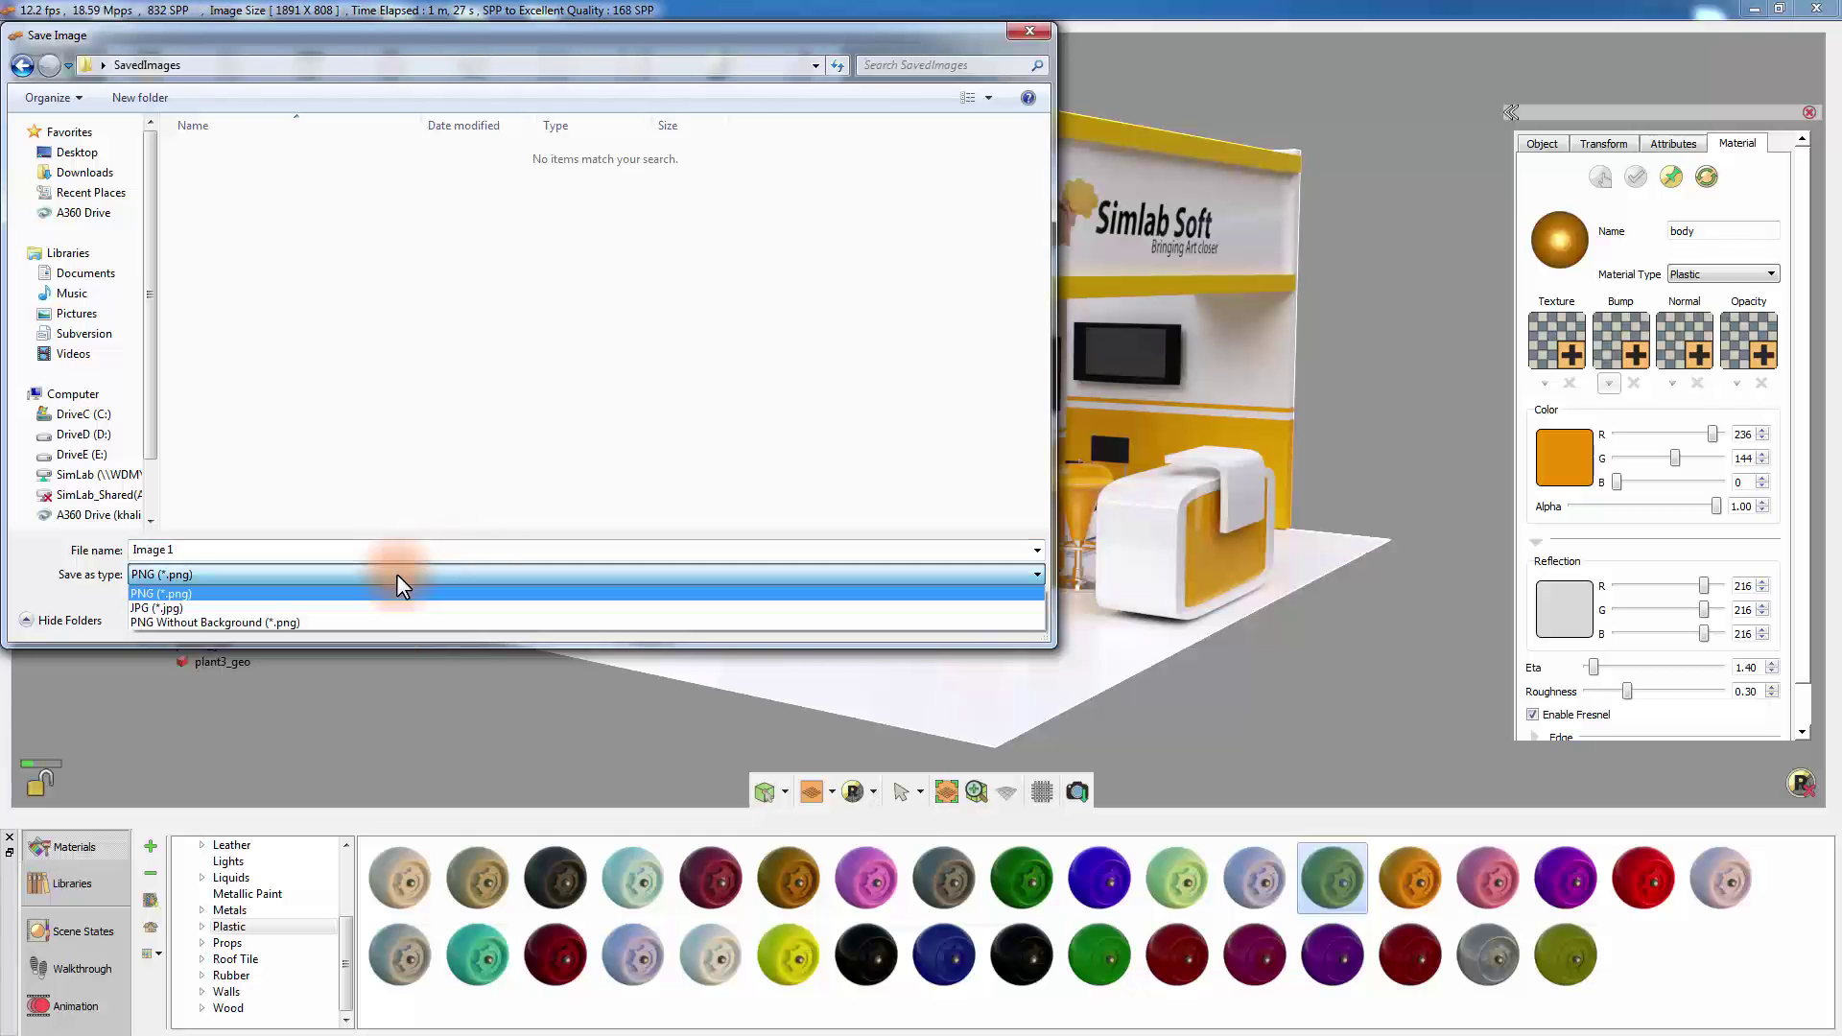
left_click(366, 620)
left_click(880, 622)
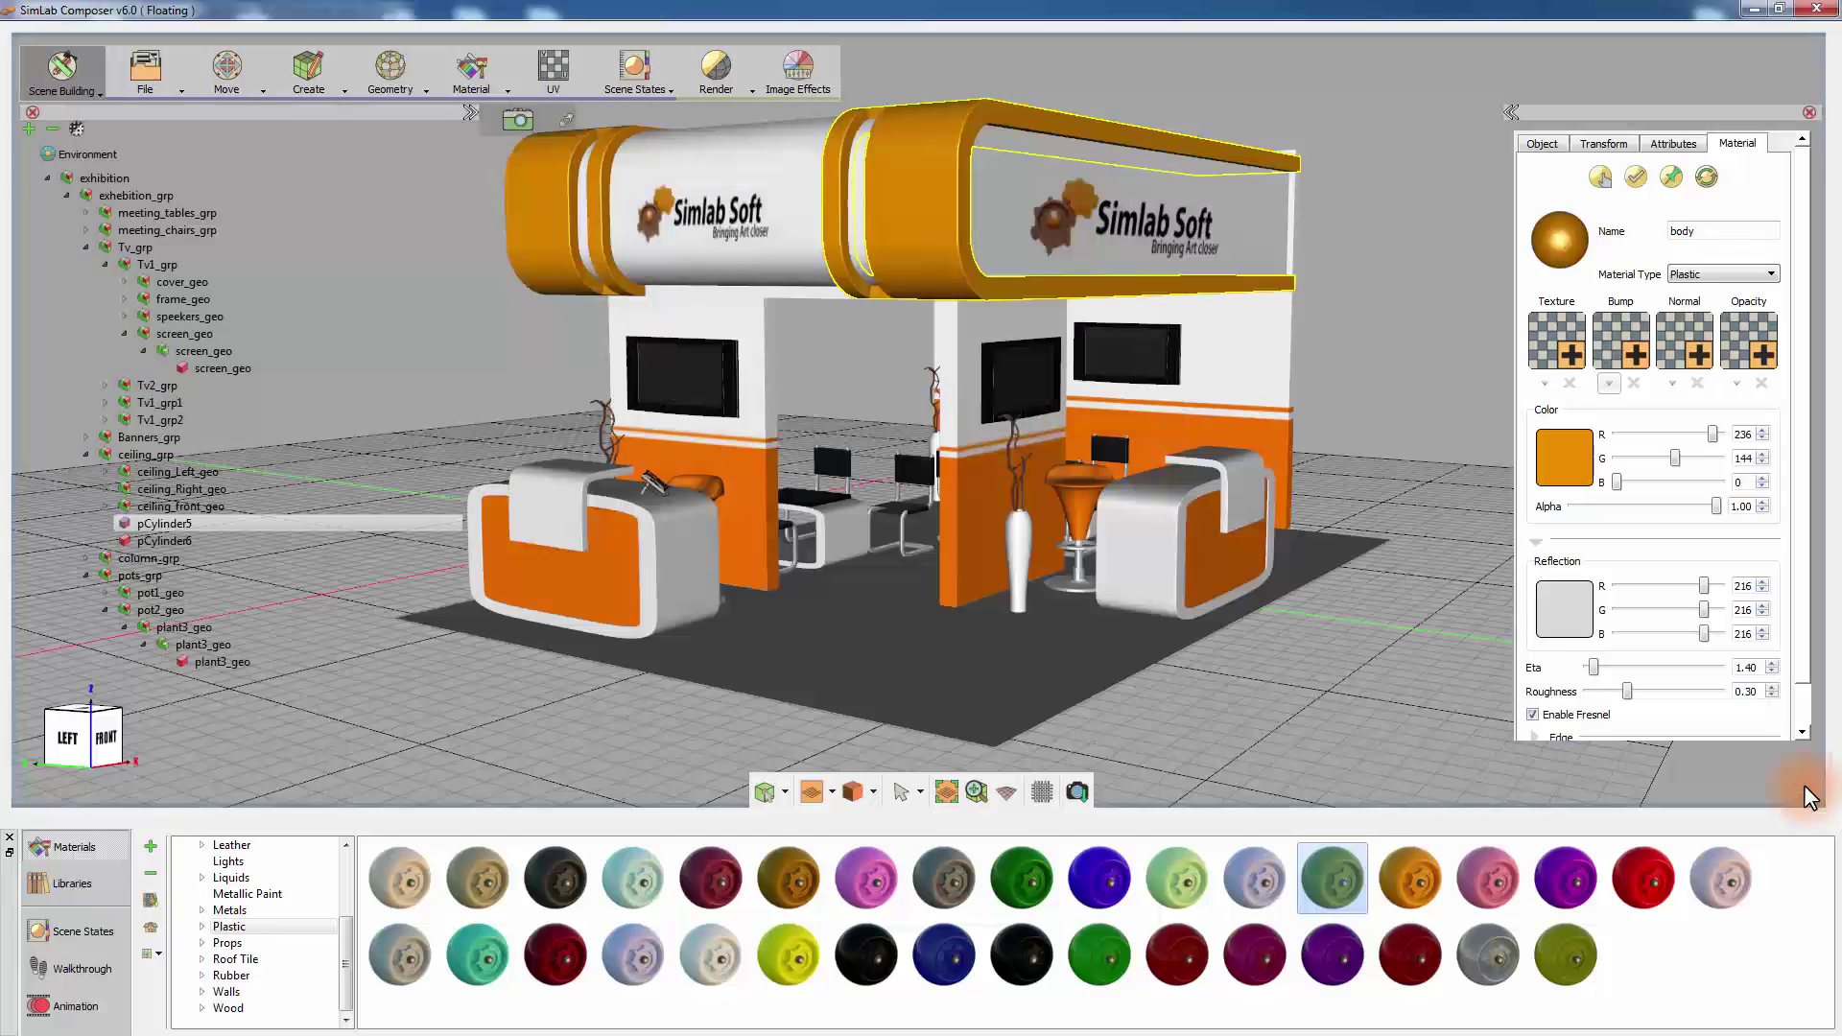
left_click(1802, 785)
- Open the Scene States dropdown from the toolbar
left_click(642, 88)
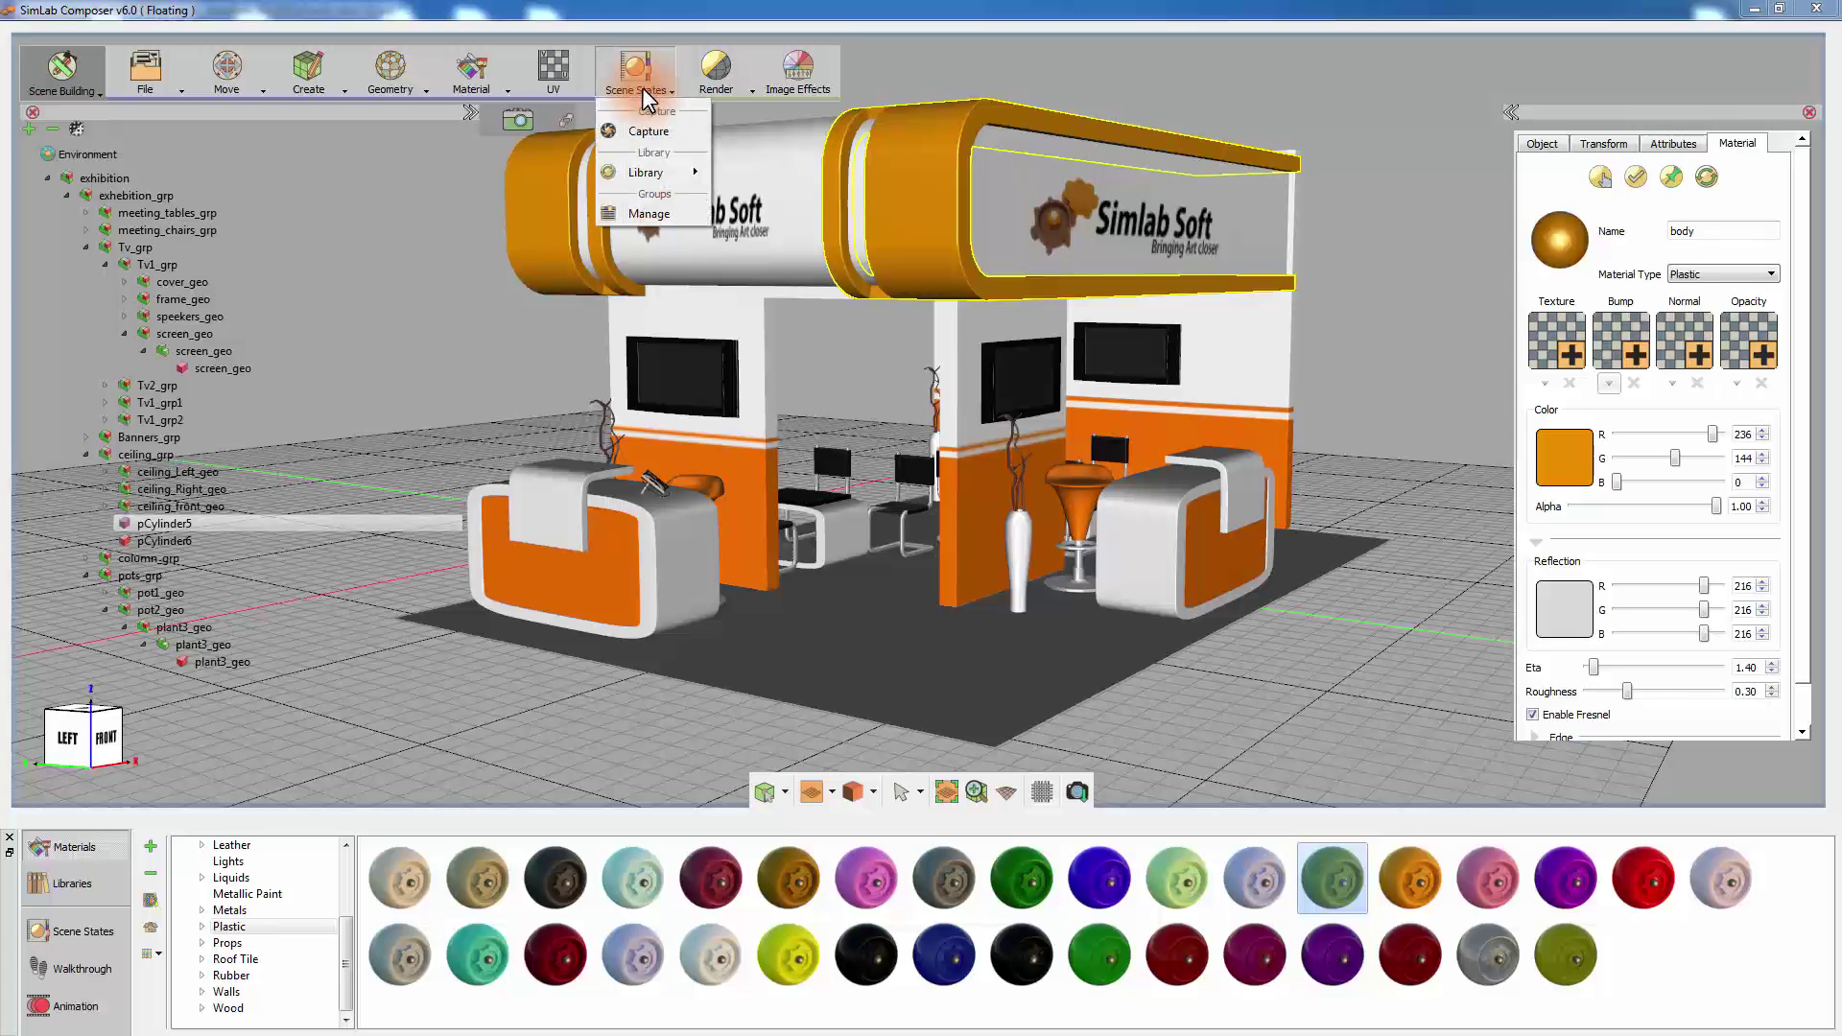
- Capture the orange booth as scene states from the perspective view and the top view
left_click(648, 130)
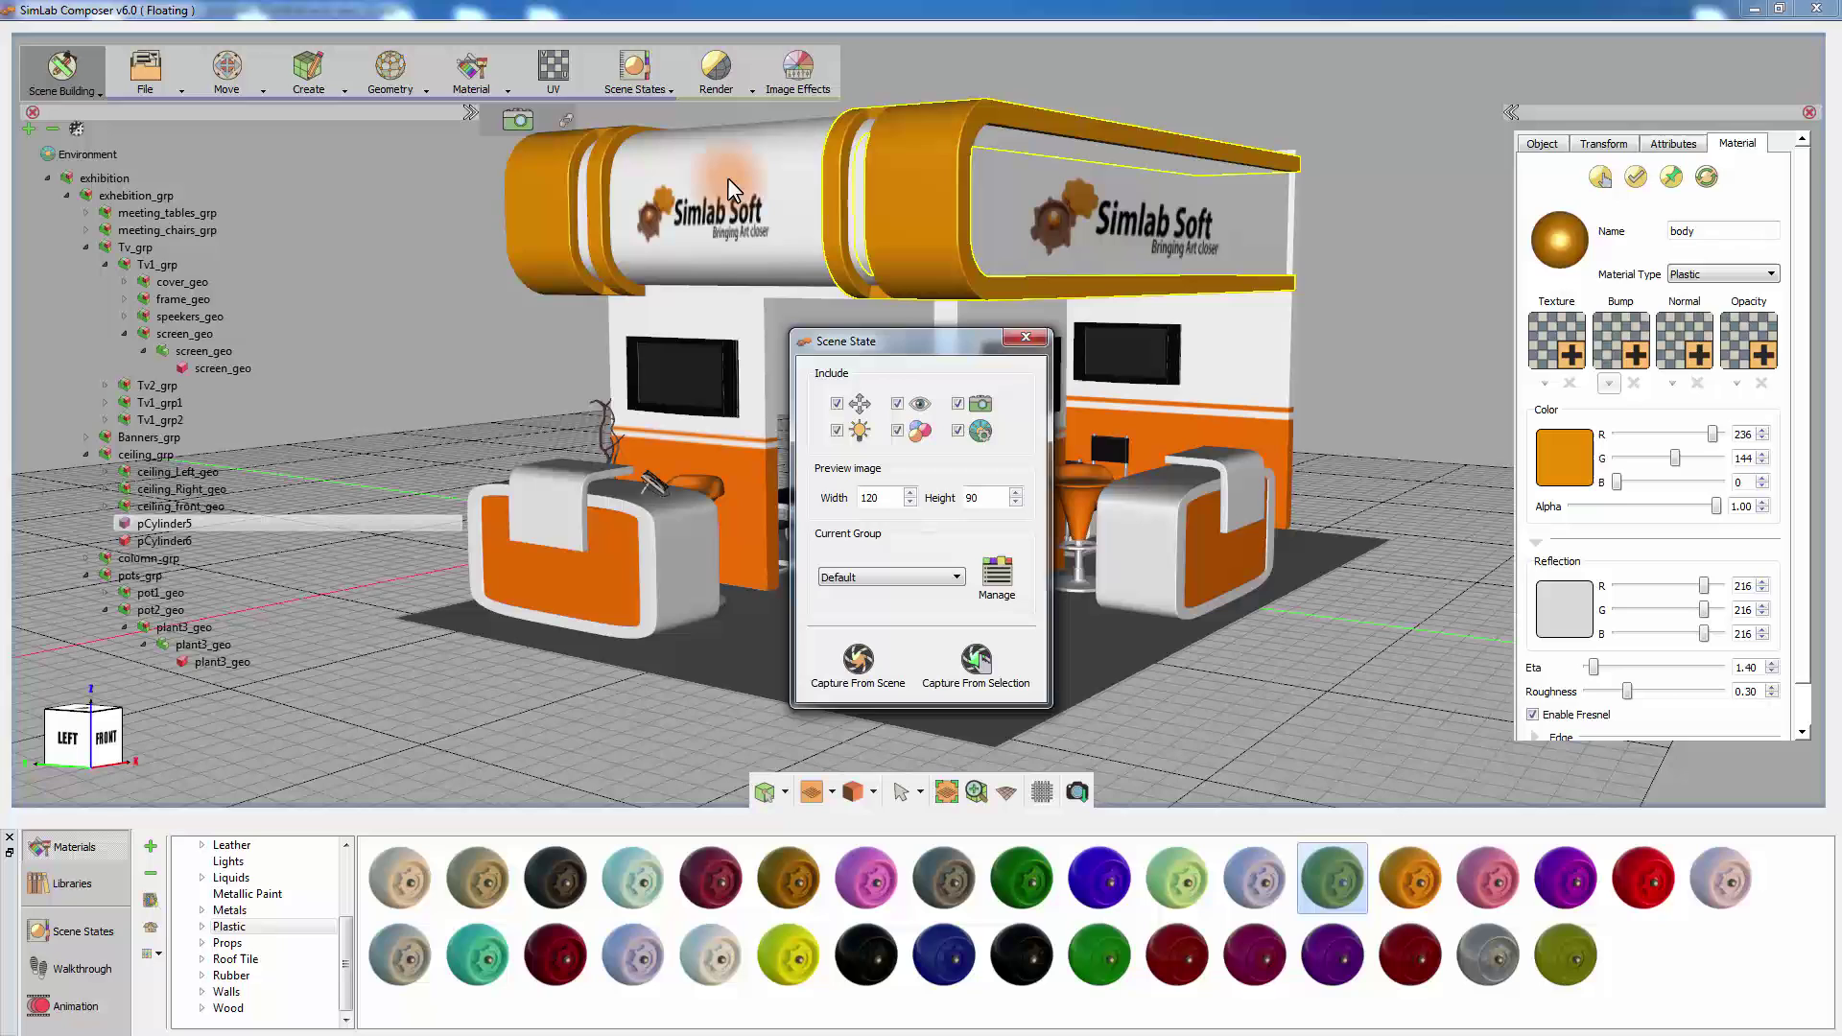
left_click_drag(897, 337, 1351, 365)
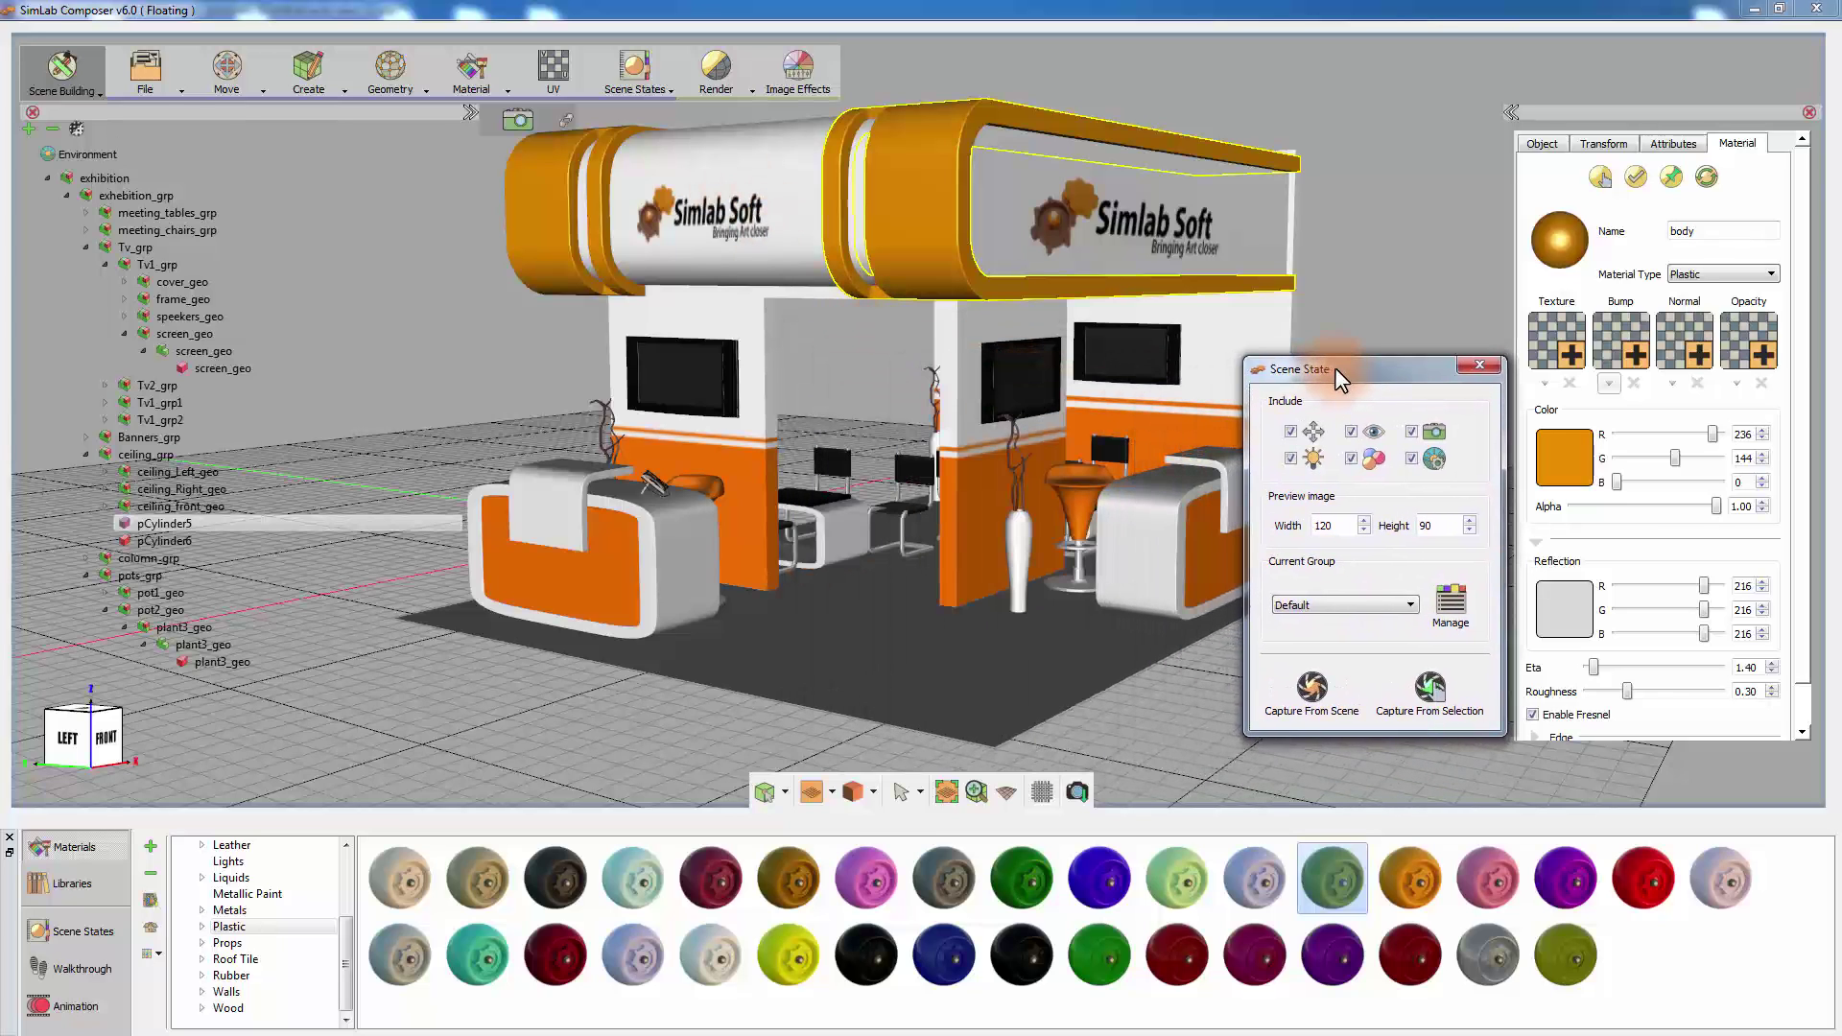
left_click(1309, 693)
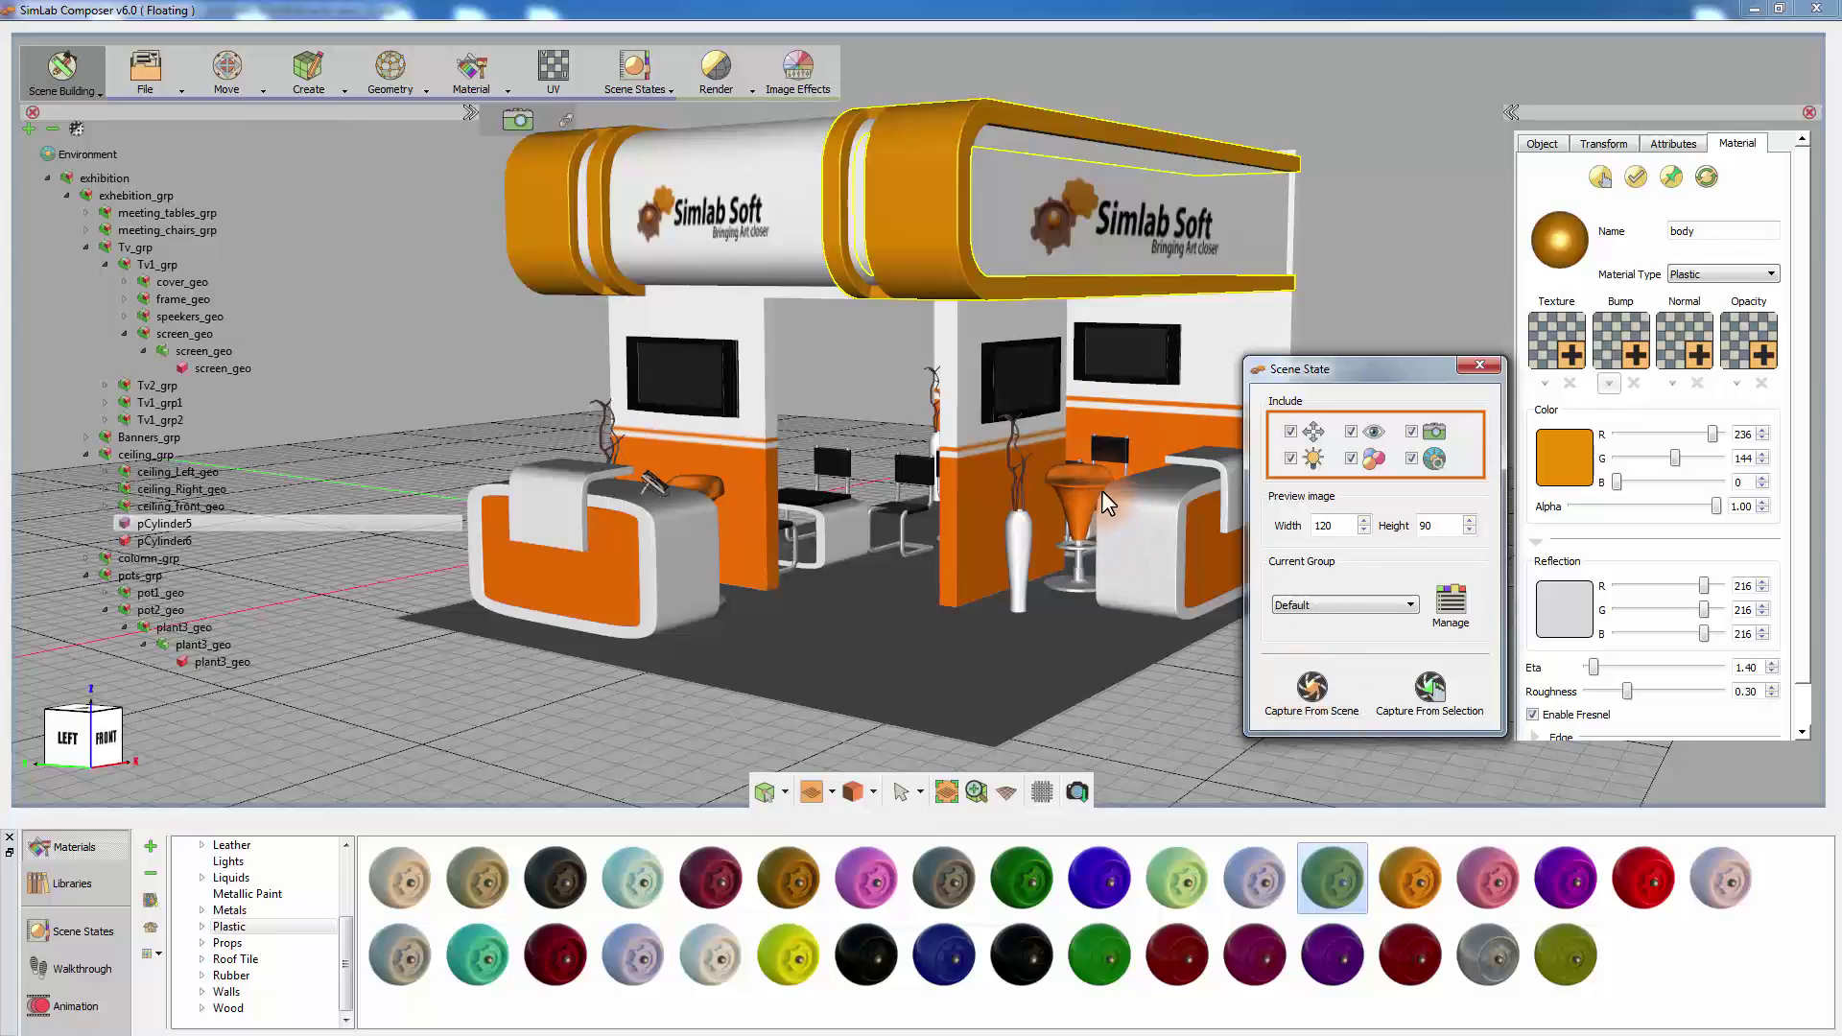
middle_click_drag(1153, 487, 987, 584)
left_click(1313, 699)
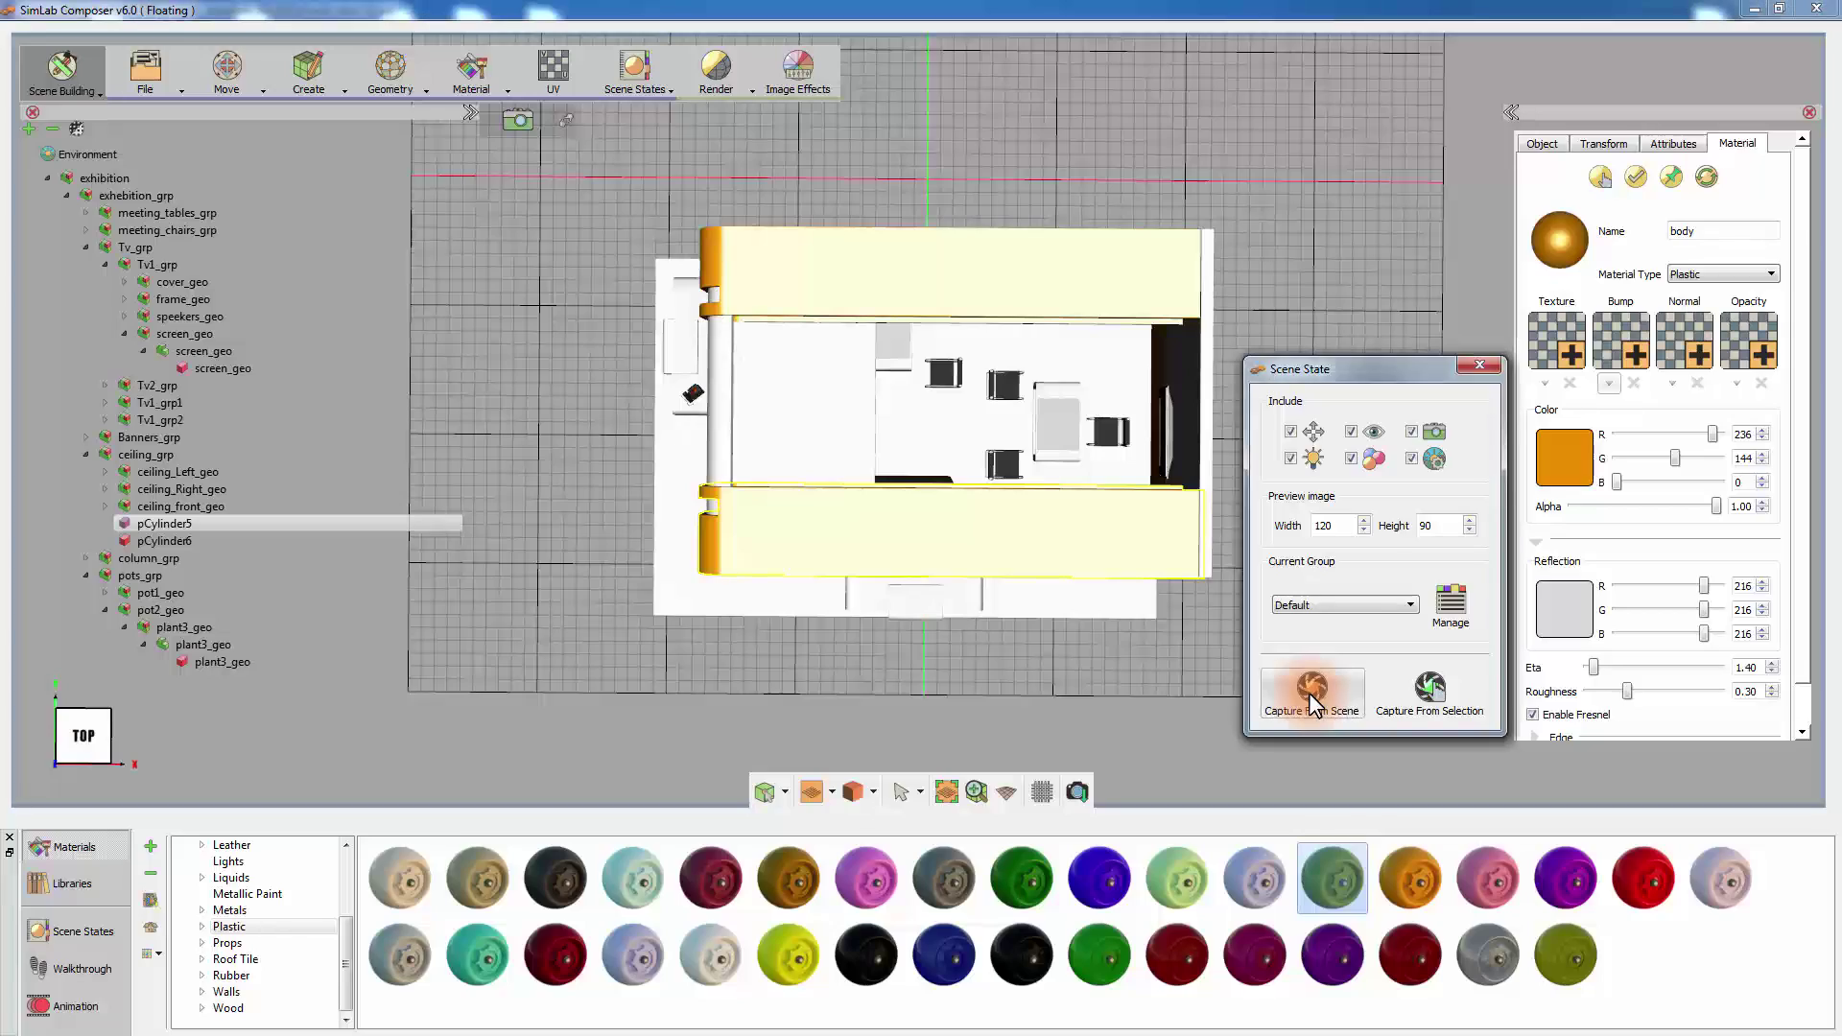
middle_click_drag(885, 681, 1222, 365)
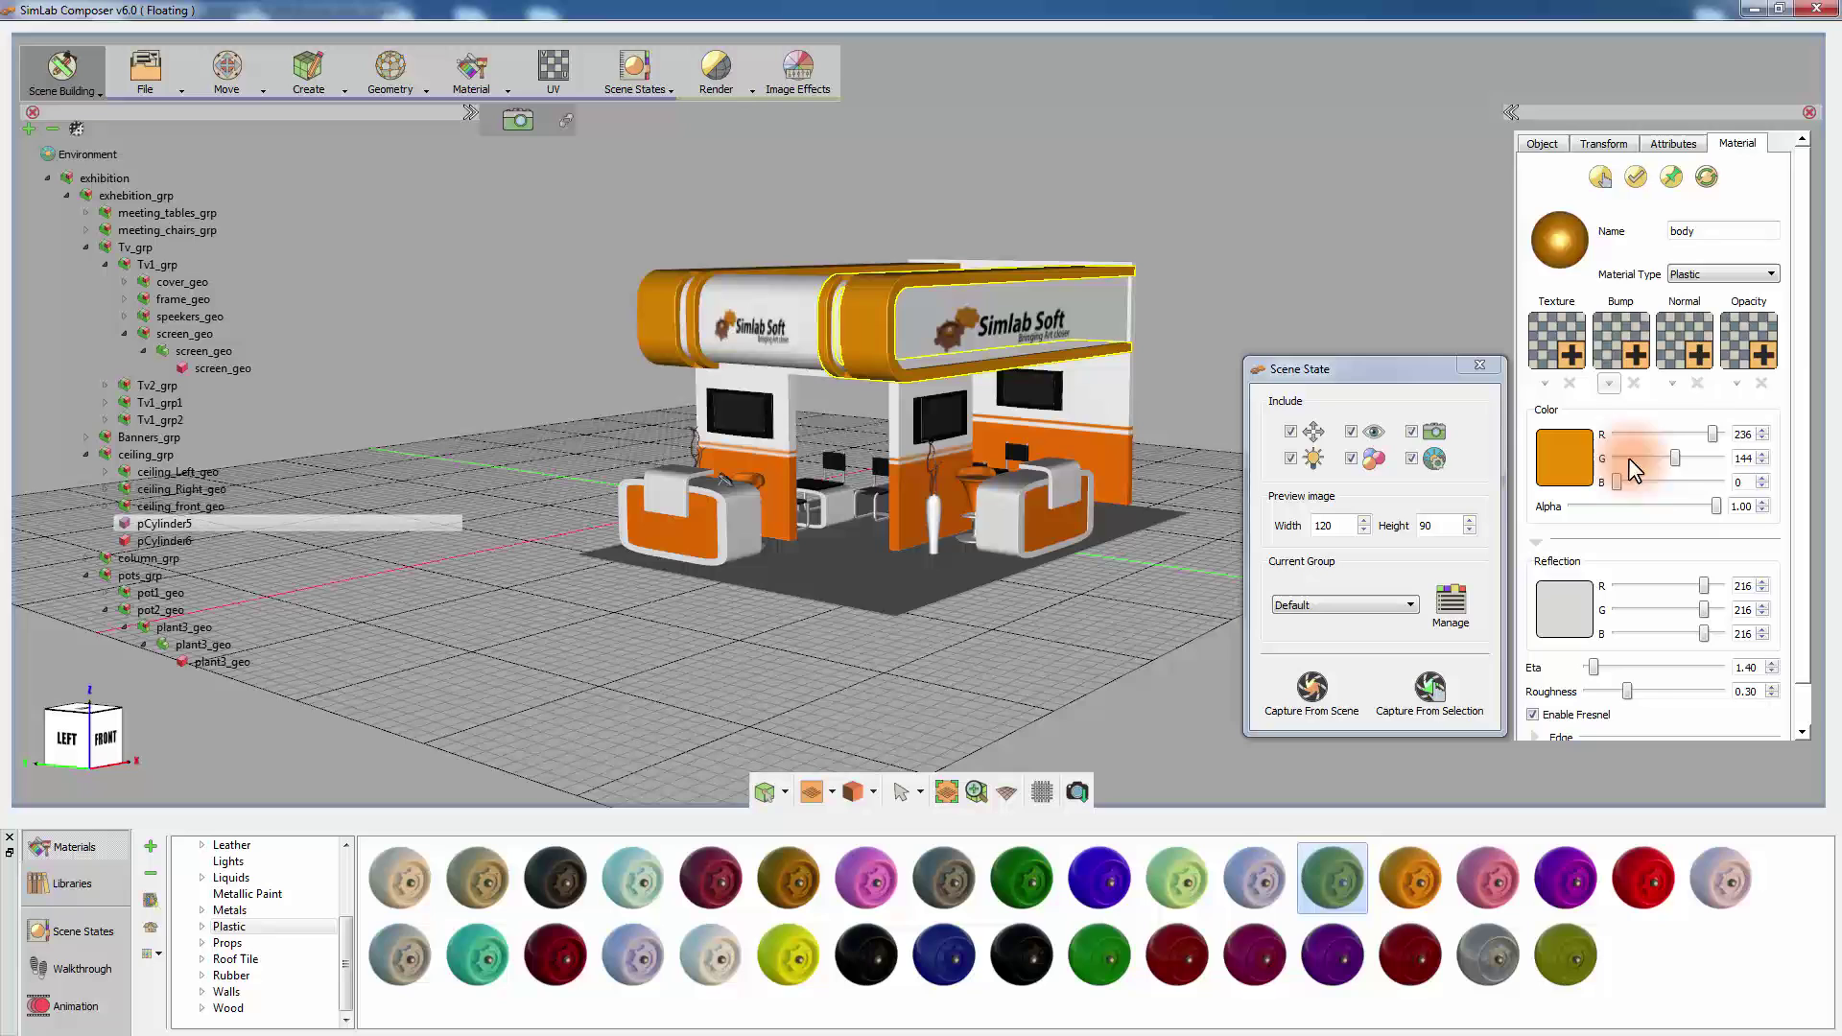
- Turn the banners green by dragging Color R to 80, and select the reception desk
left_click_drag(1712, 434, 1646, 439)
middle_click_drag(1130, 469, 1079, 610, "ctrl")
left_click(1079, 610)
- Make the reception desk pale yellow and capture this look as a new scene state
left_click(1564, 459)
left_click(1756, 377)
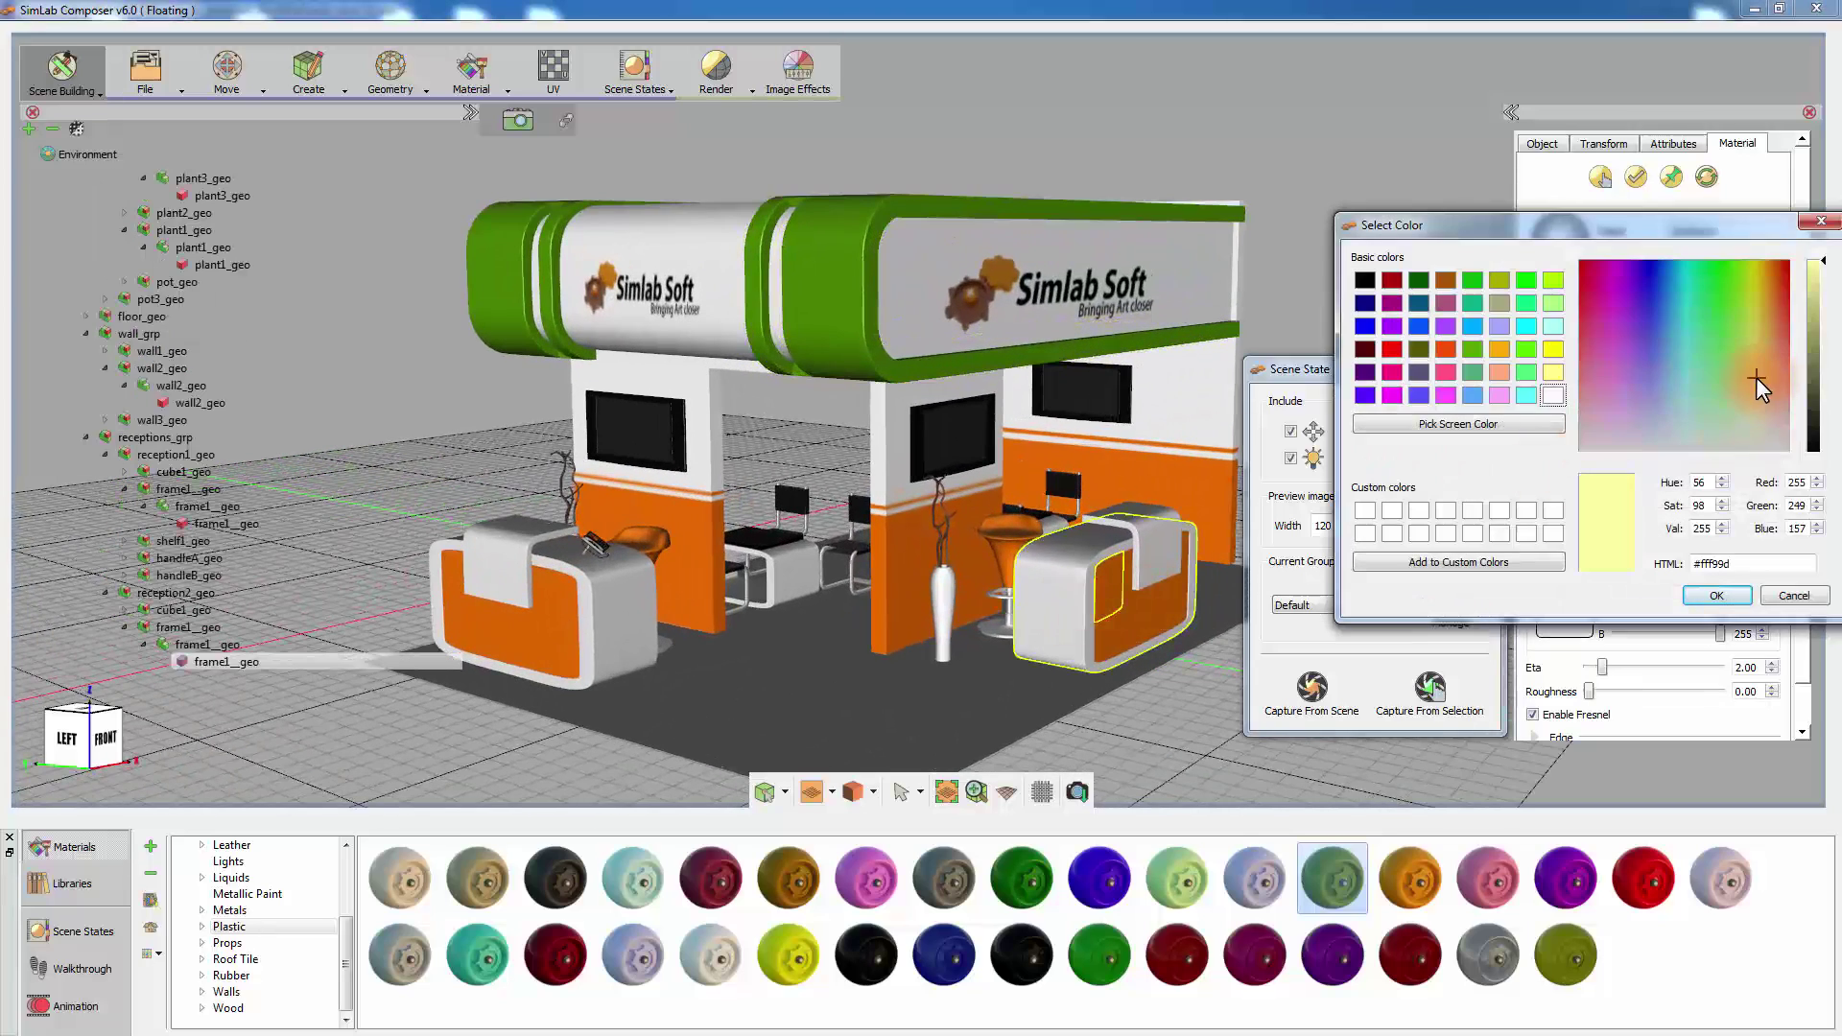
left_click(1714, 595)
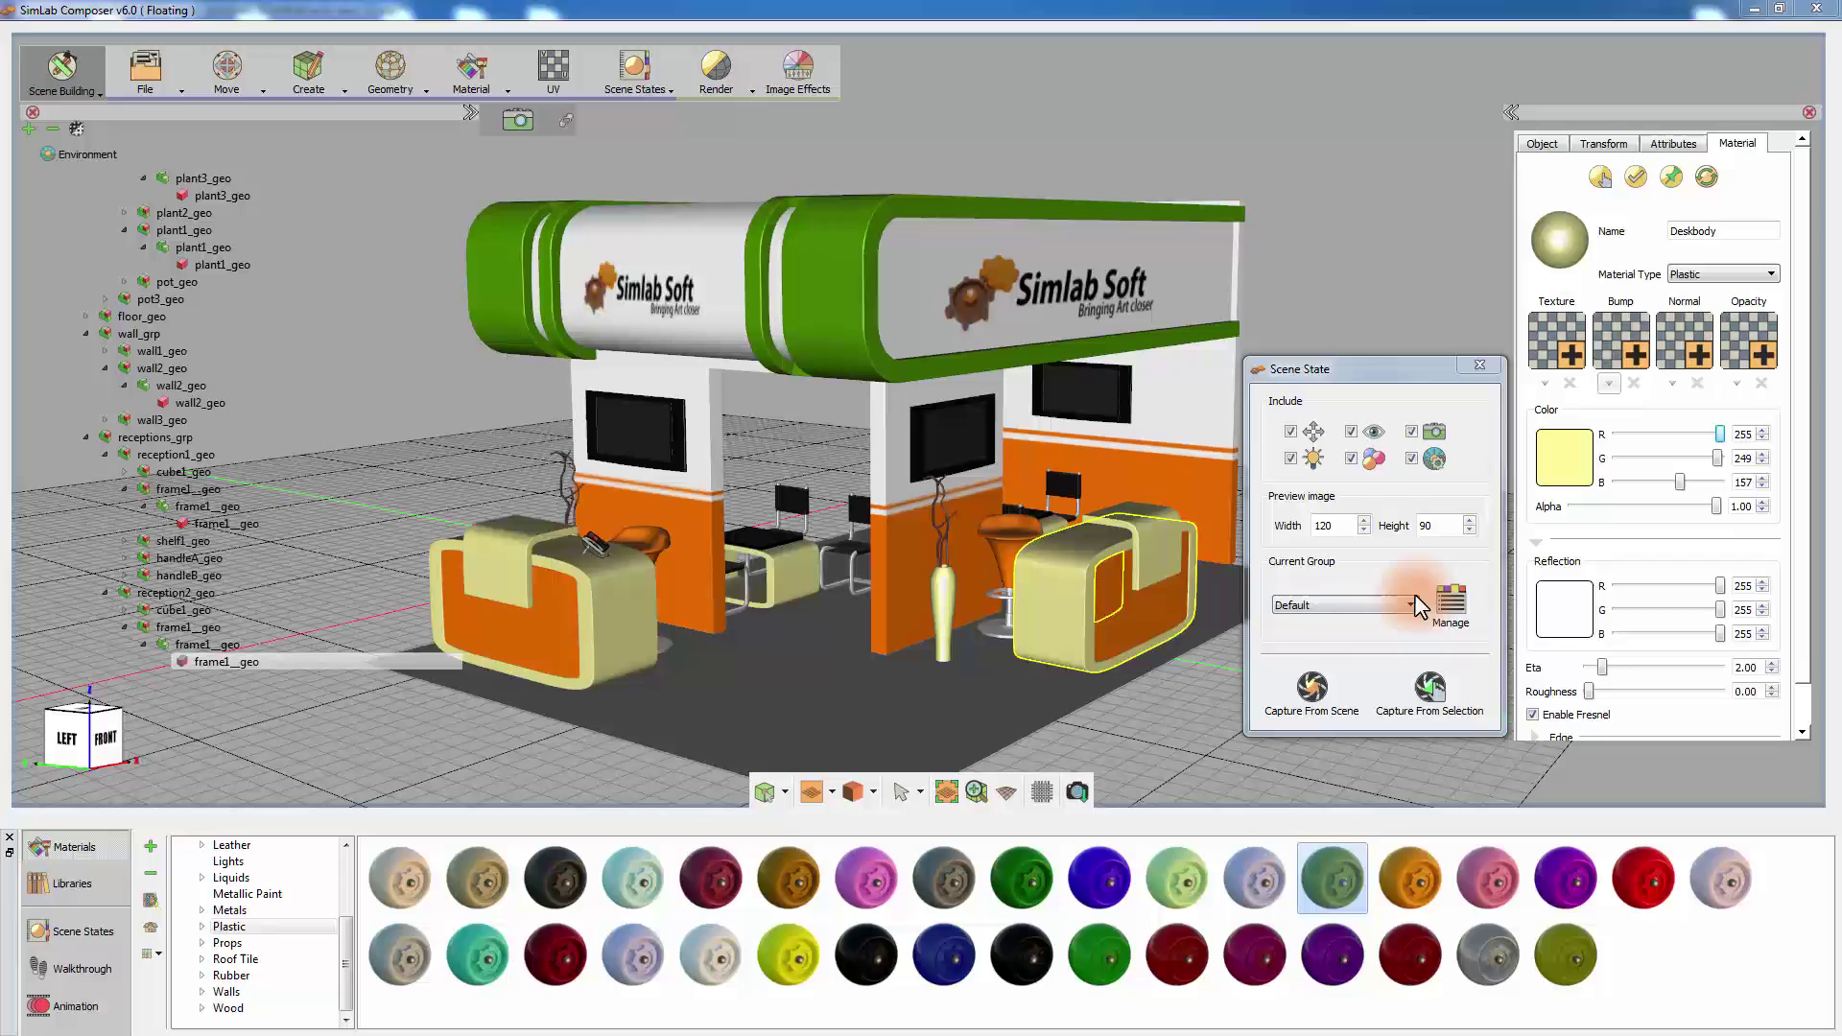
left_click(1313, 691)
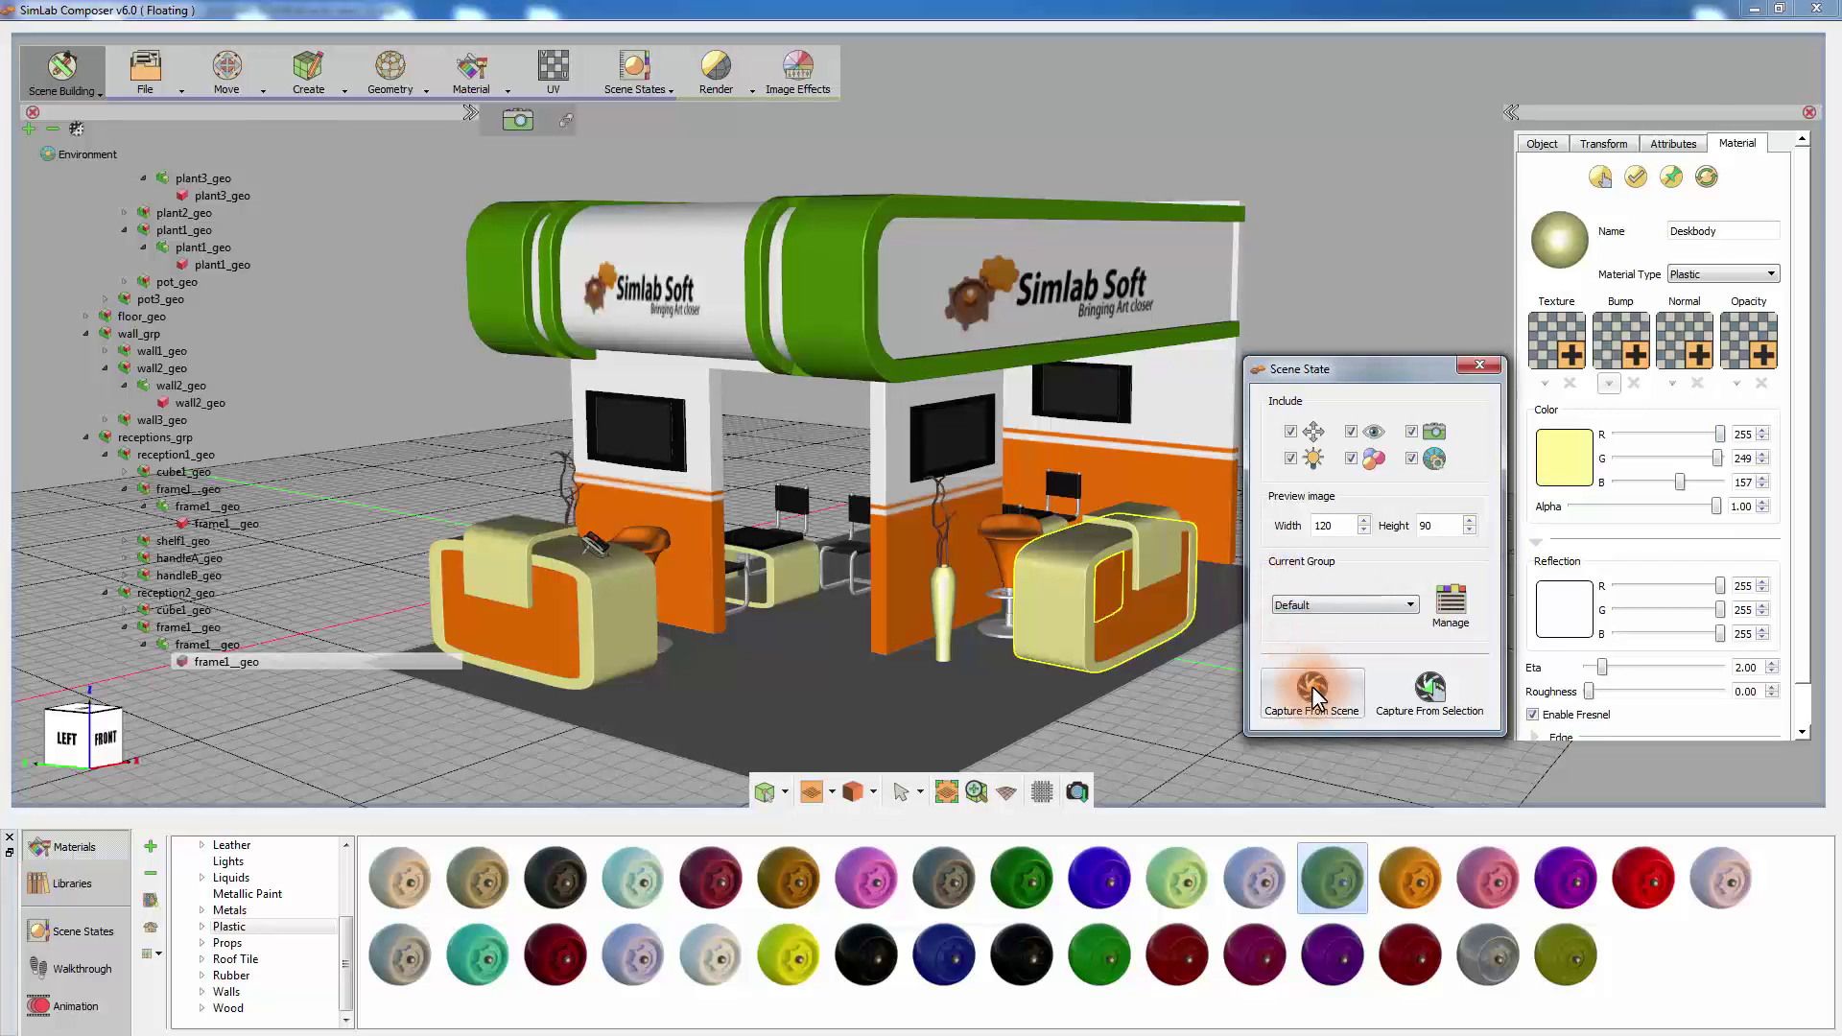
left_click(1476, 362)
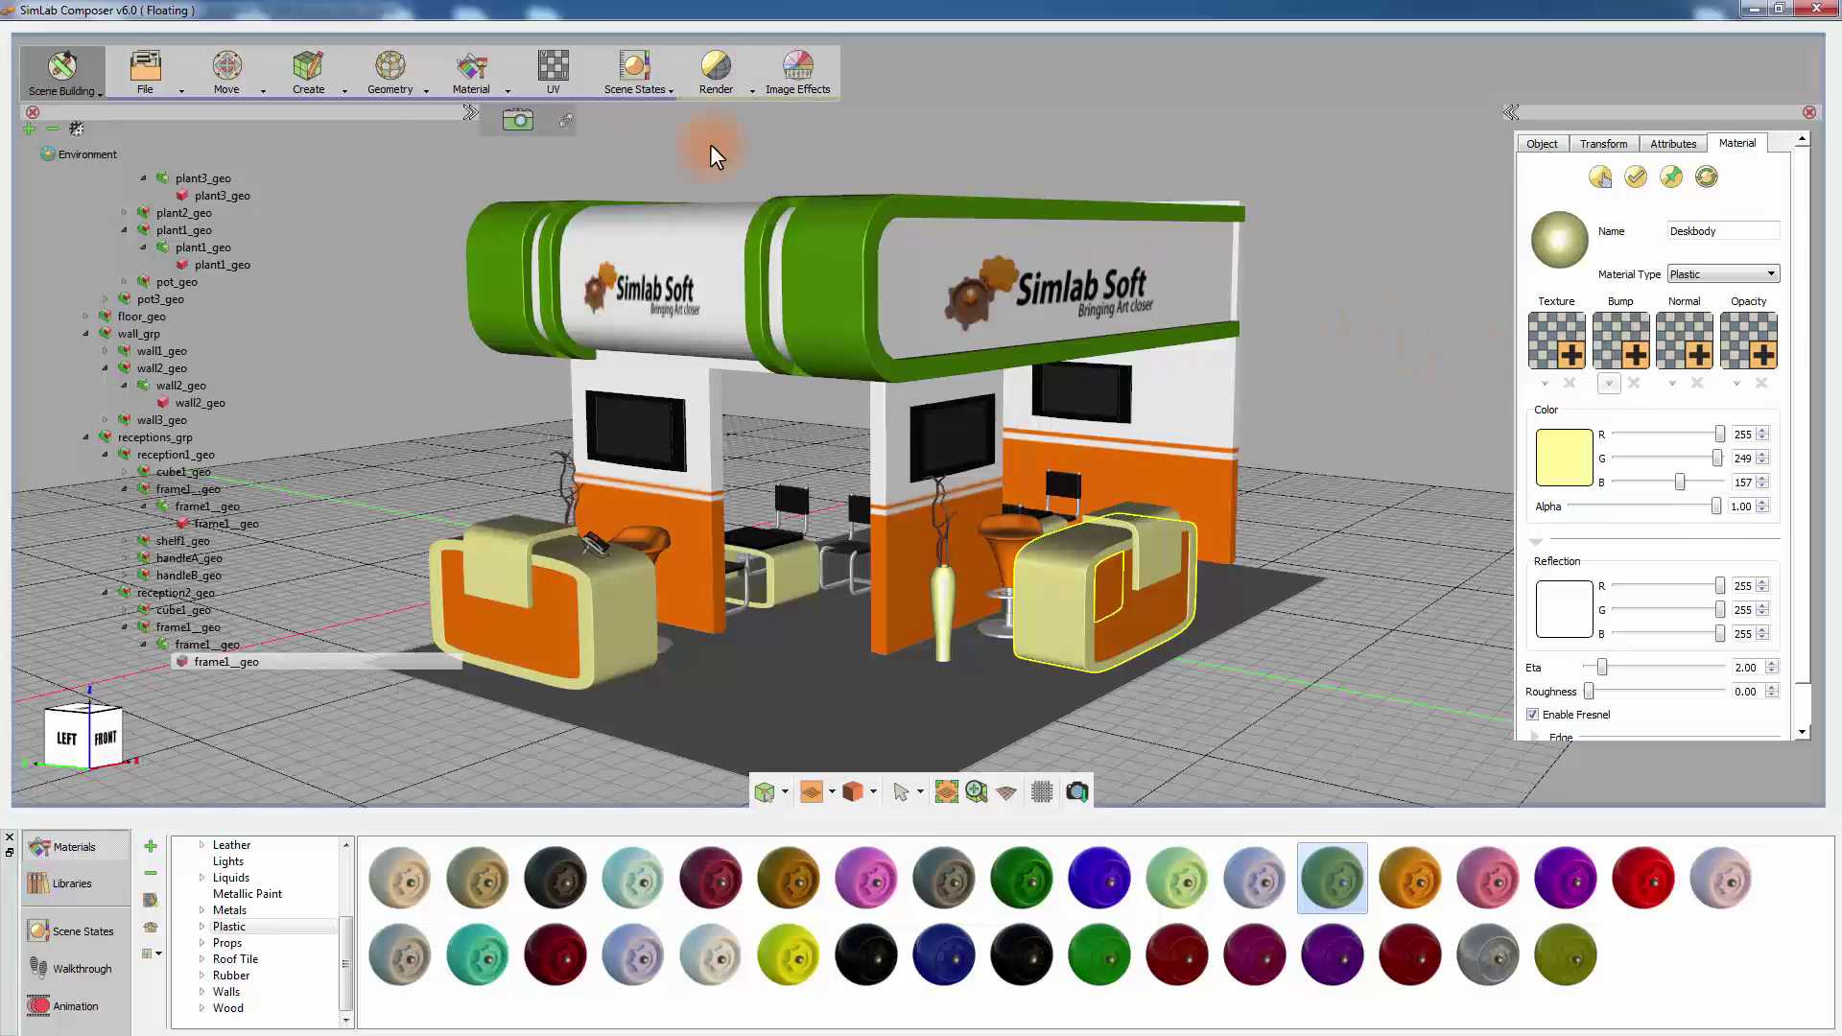
- Export the booth as the 3D PDF 'Exhibition' with all three scene states included
left_click(174, 82)
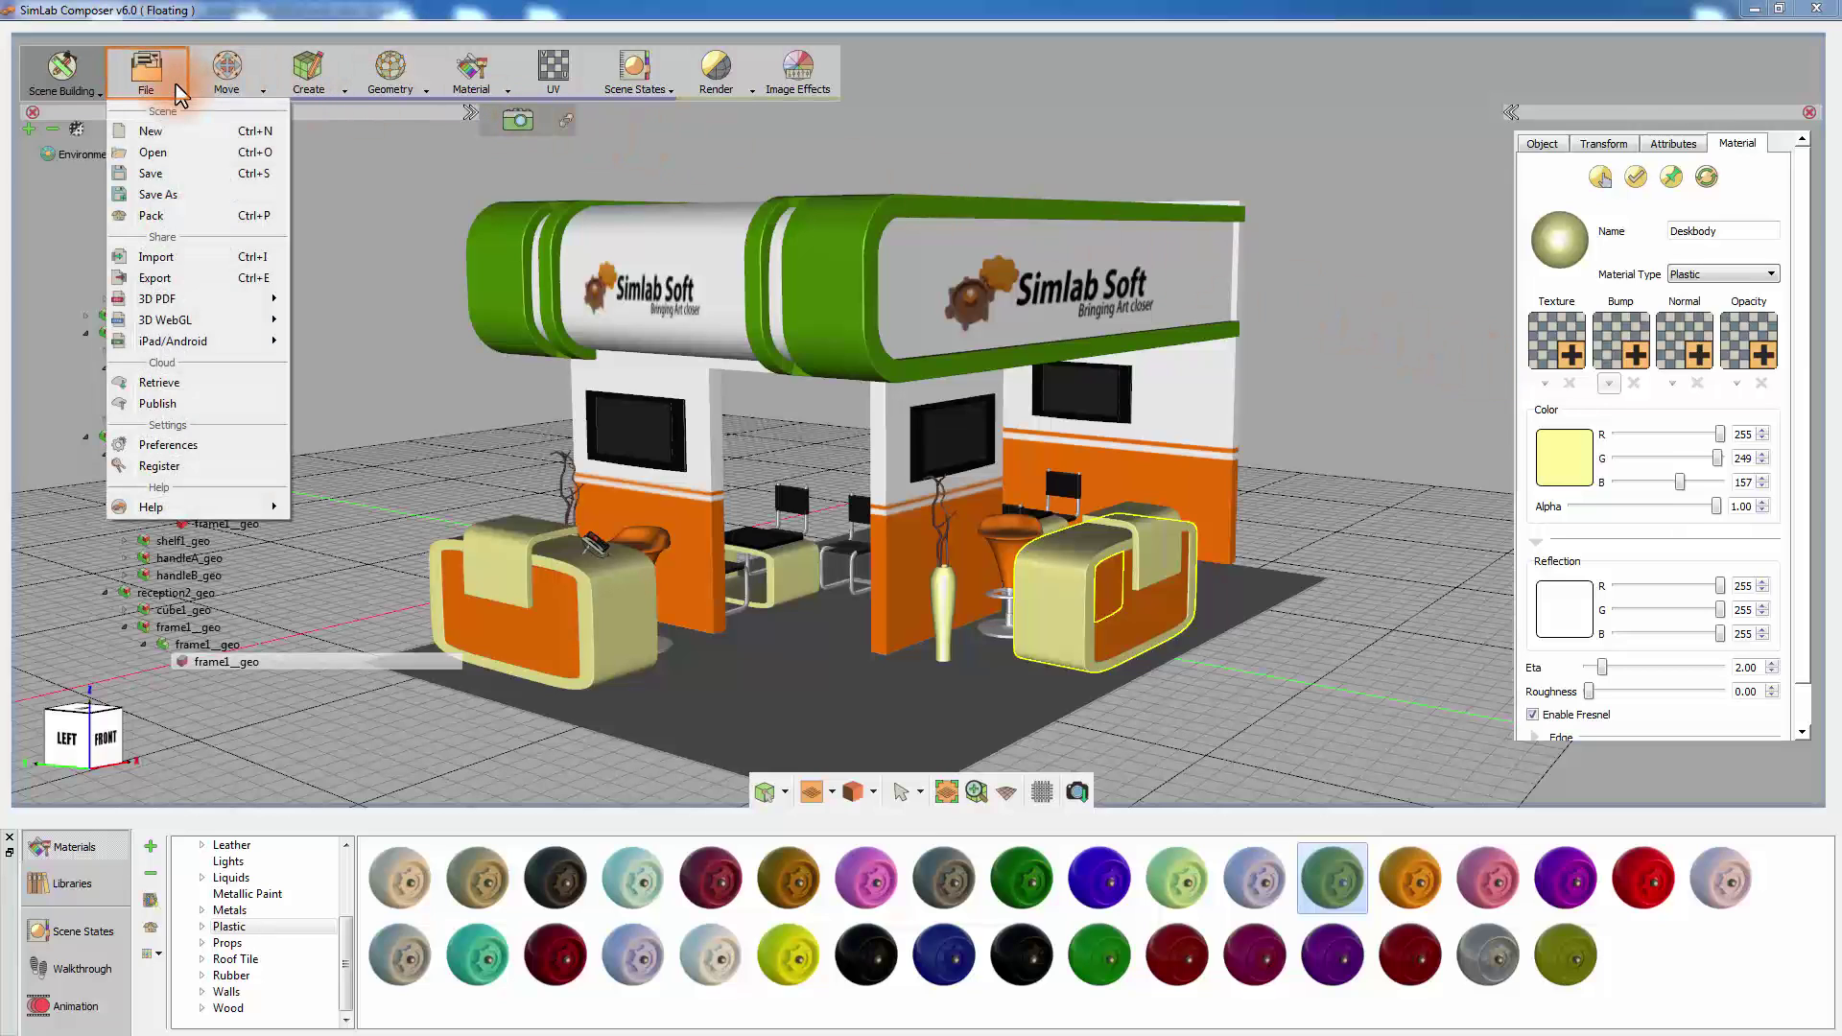
mouse_move(206, 303)
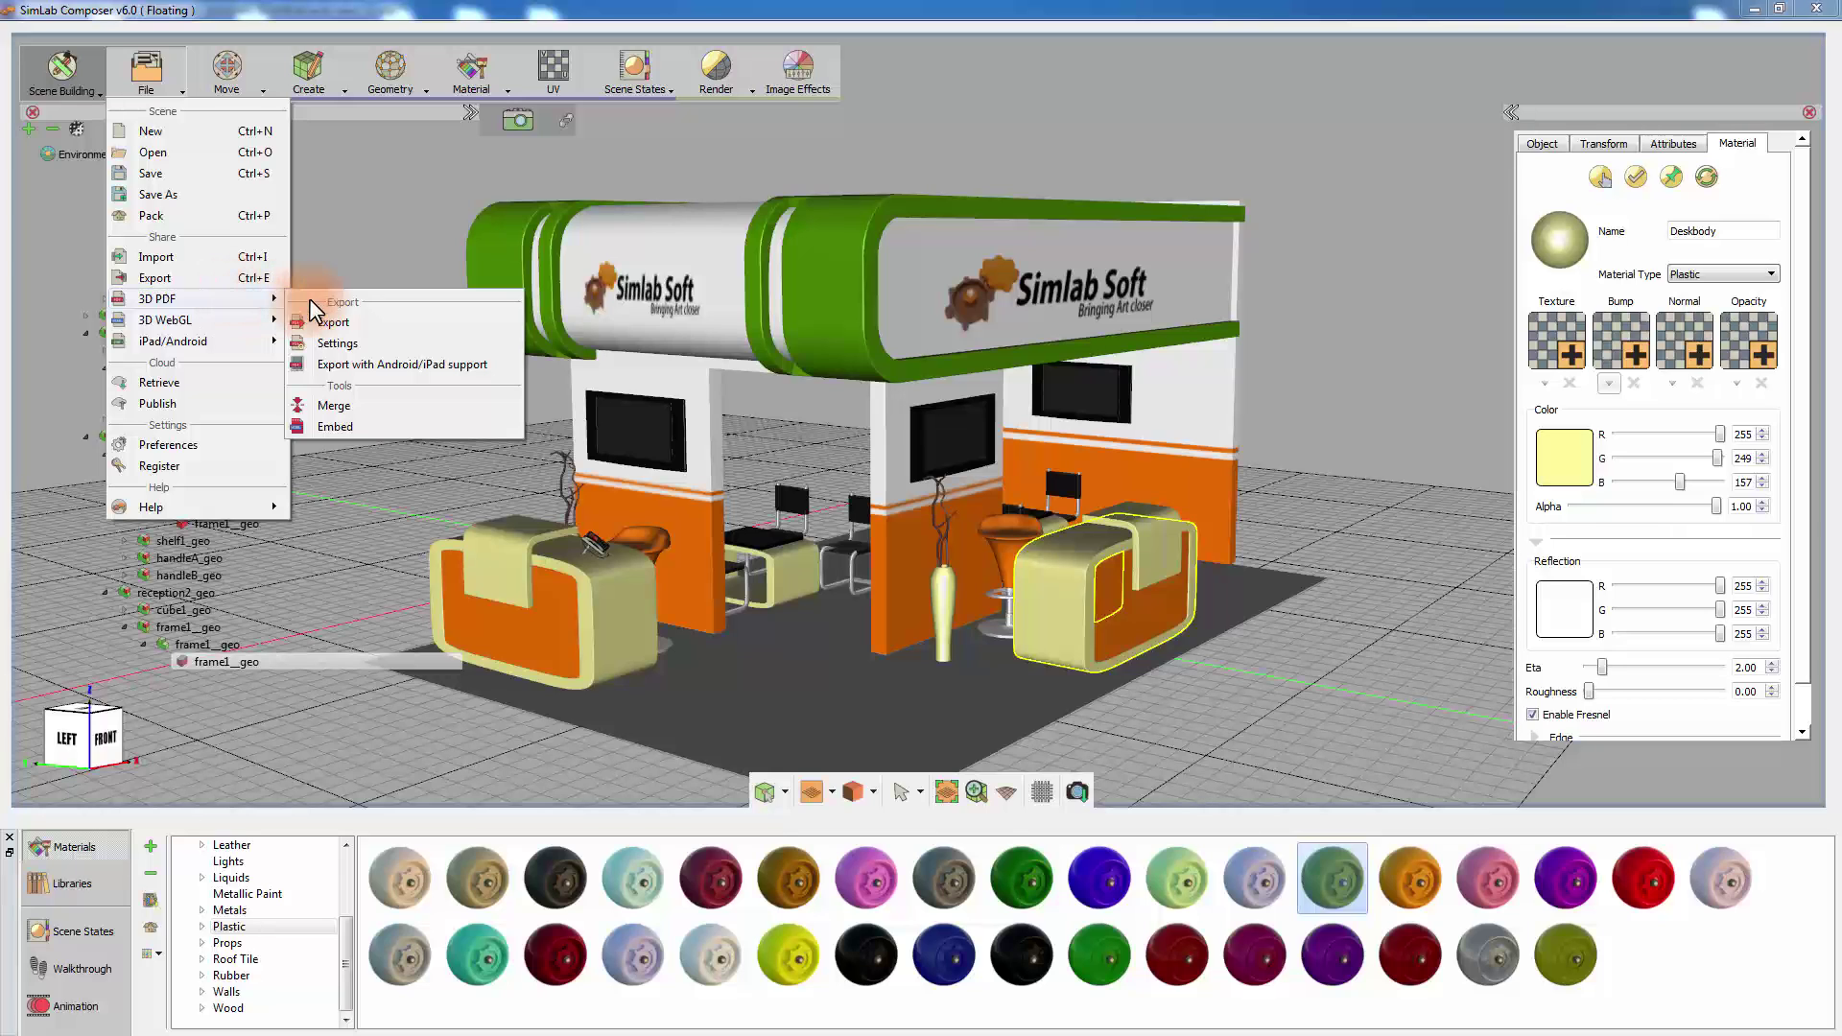
left_click(337, 324)
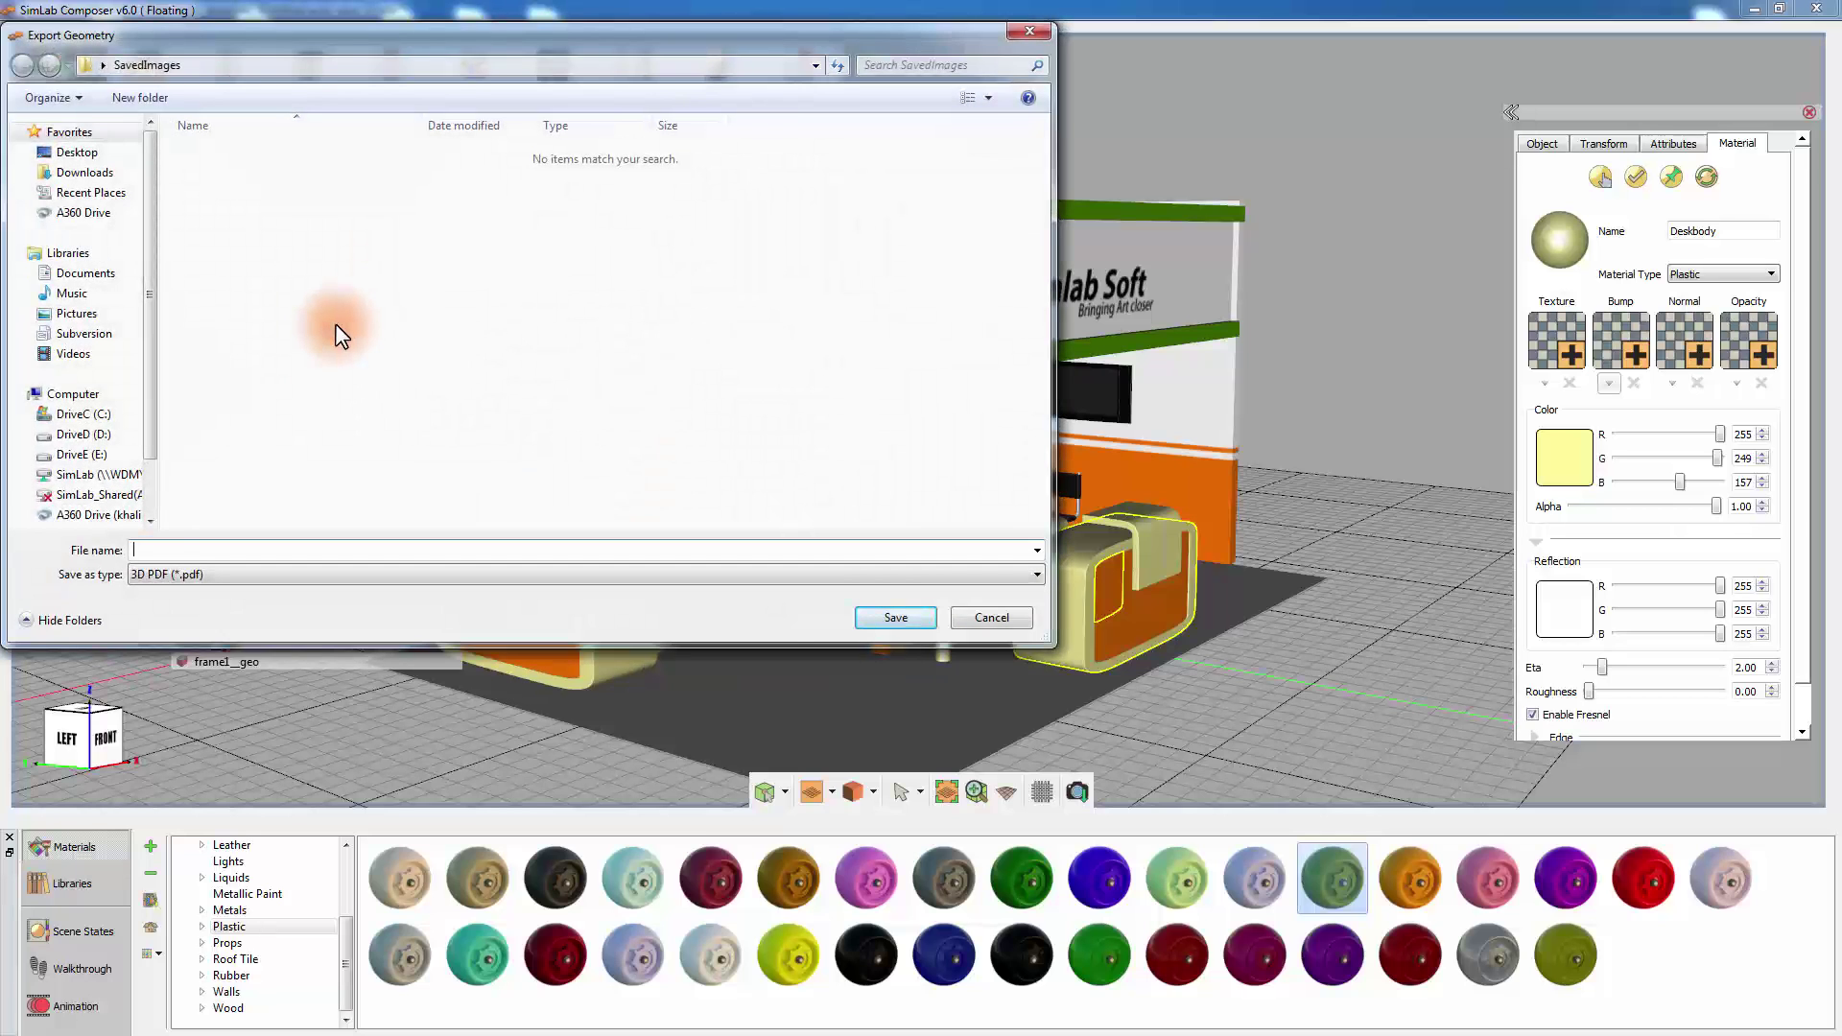
type("Exhibition")
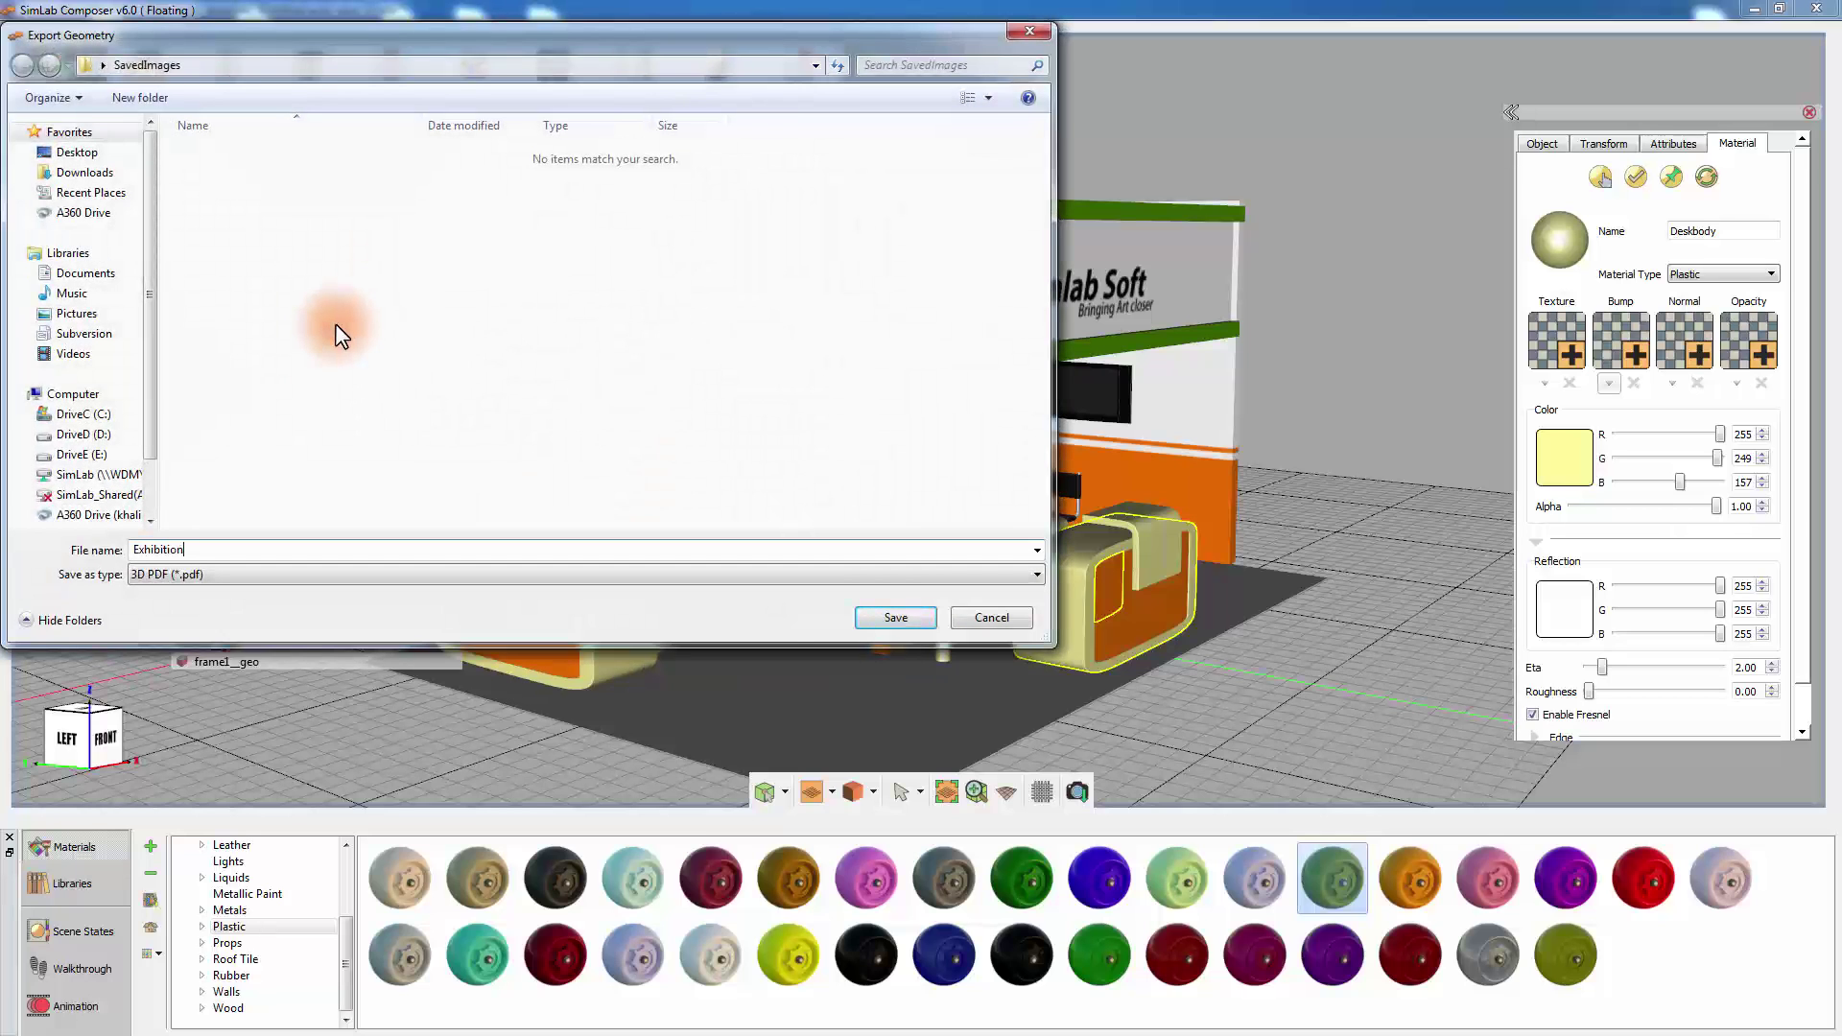
left_click(883, 613)
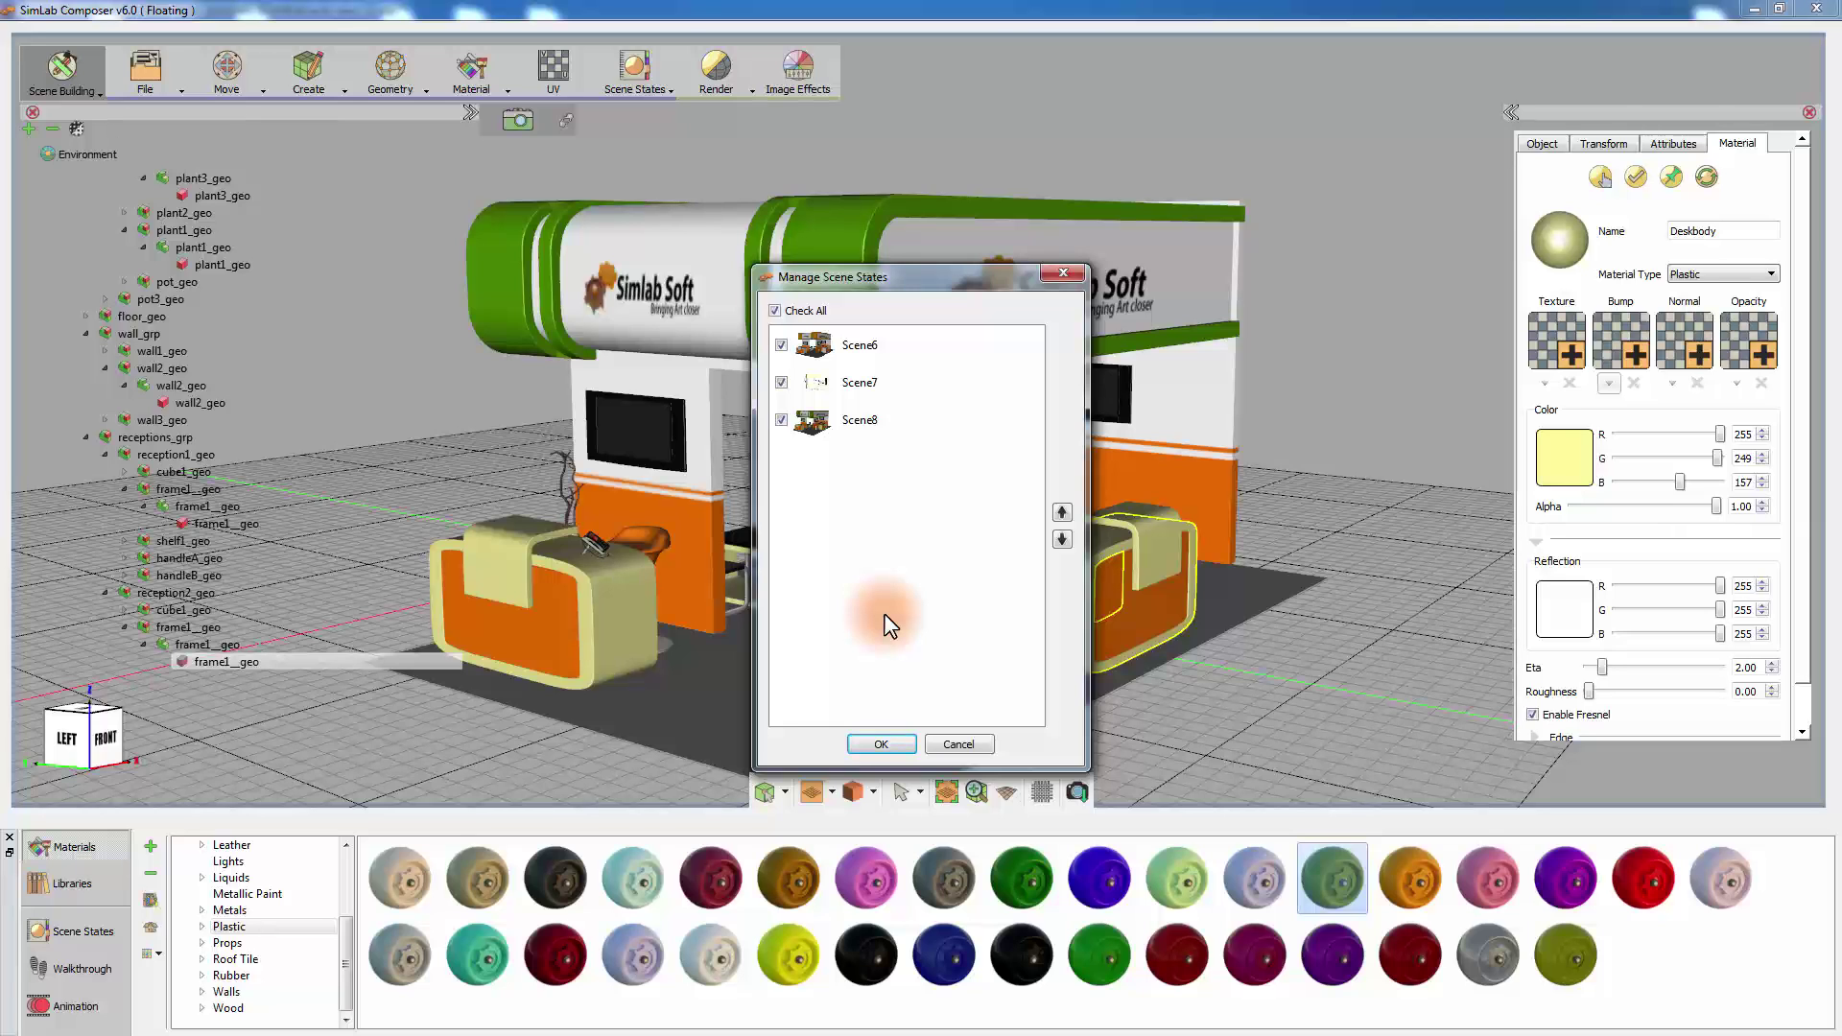
left_click(891, 745)
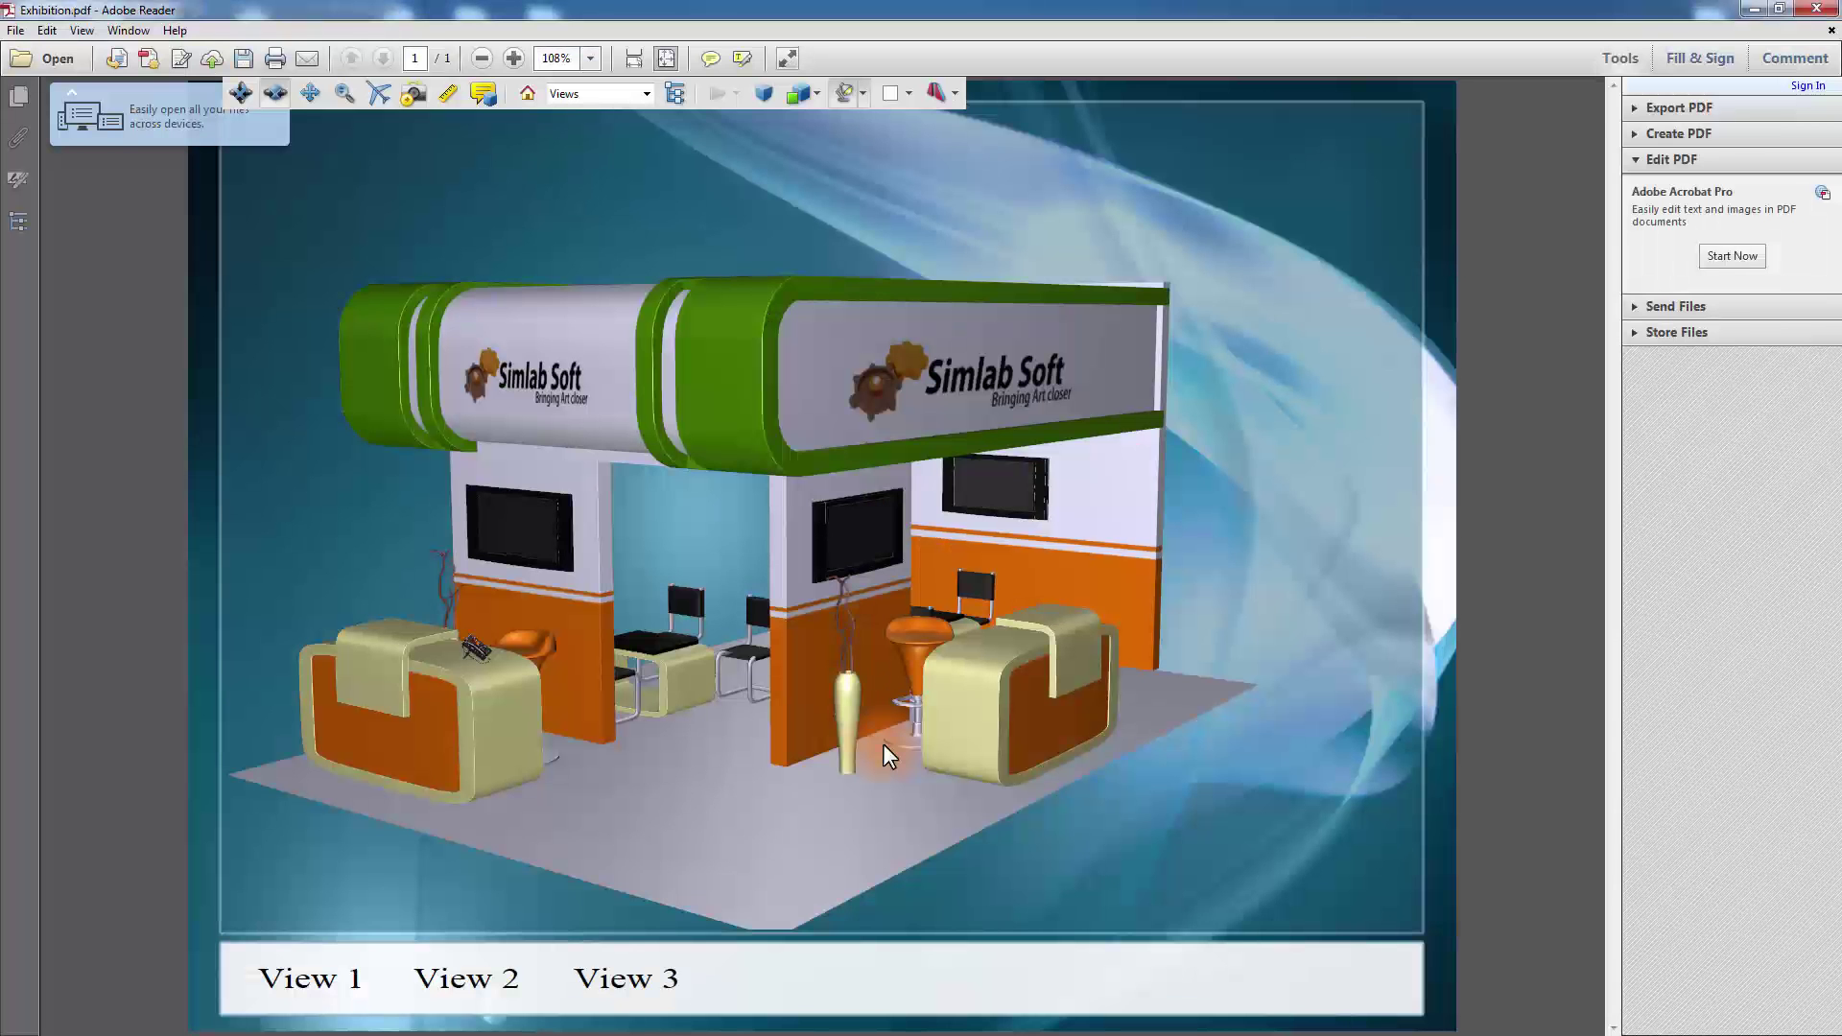
- Check View 1, View 2 and View 3 in Exhibition.pdf, then close Adobe Reader
left_click(315, 981)
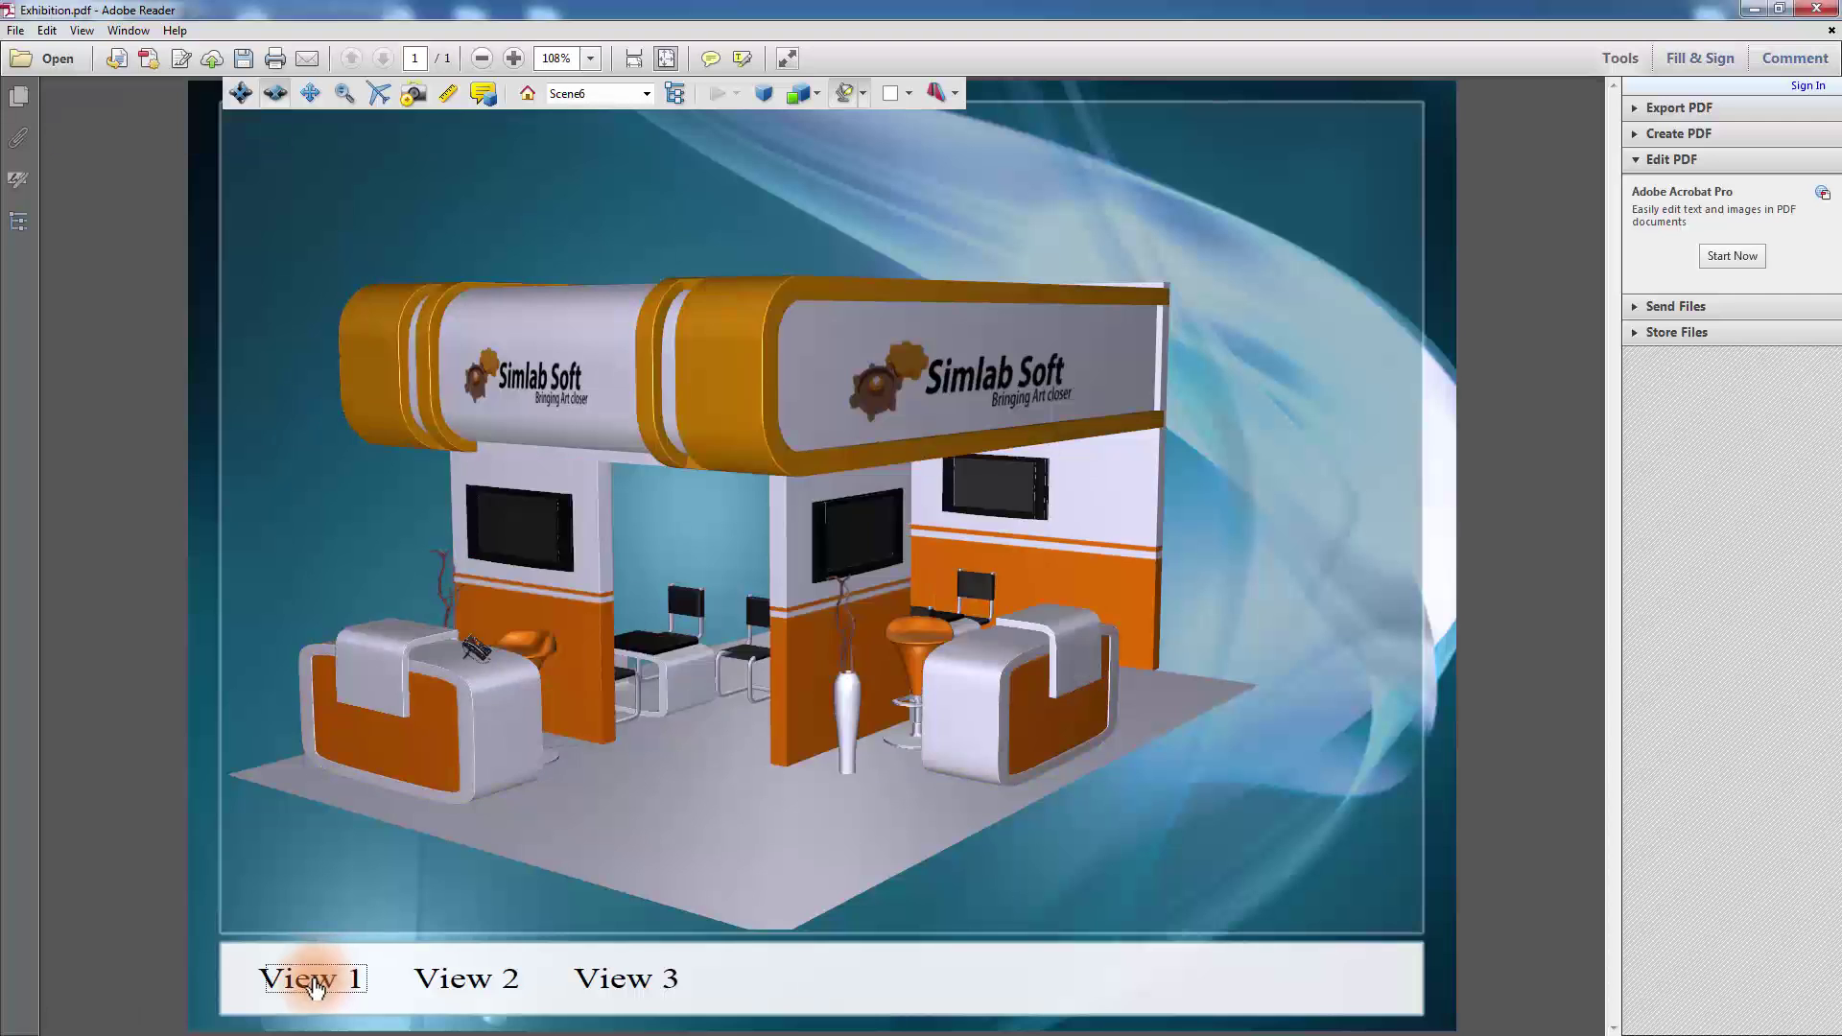
left_click(465, 981)
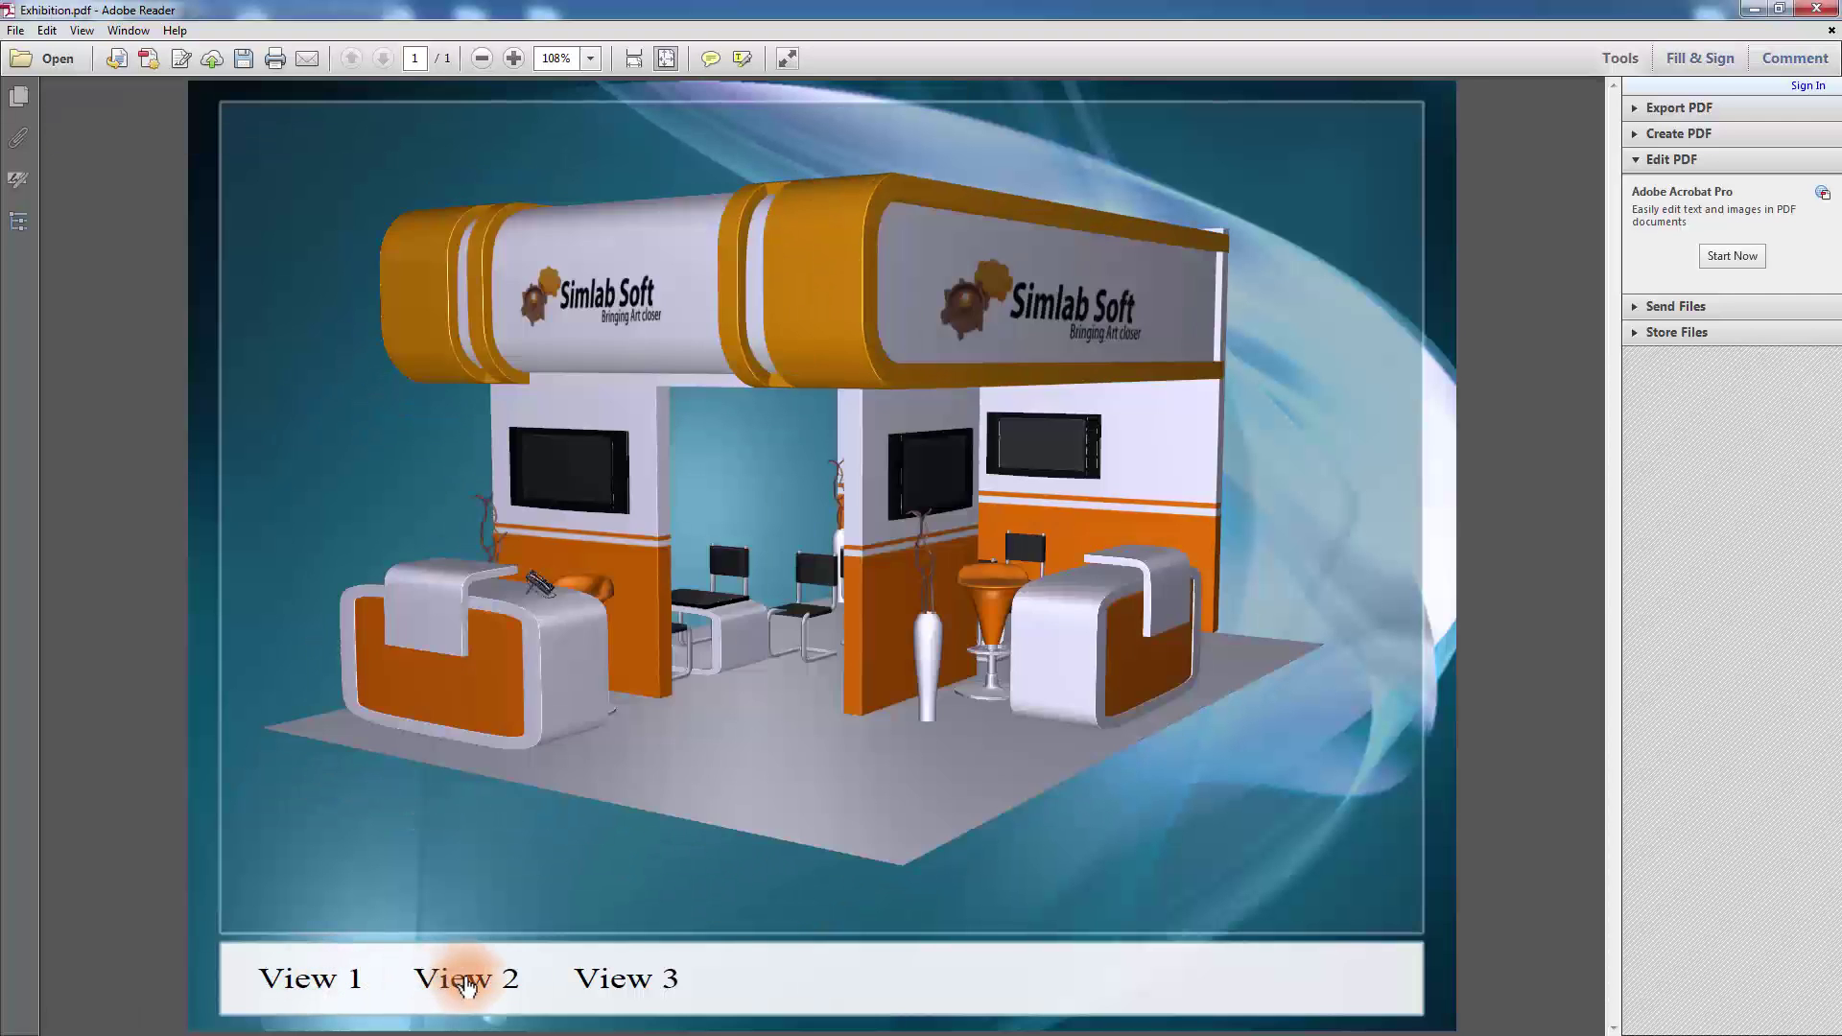
left_click(616, 983)
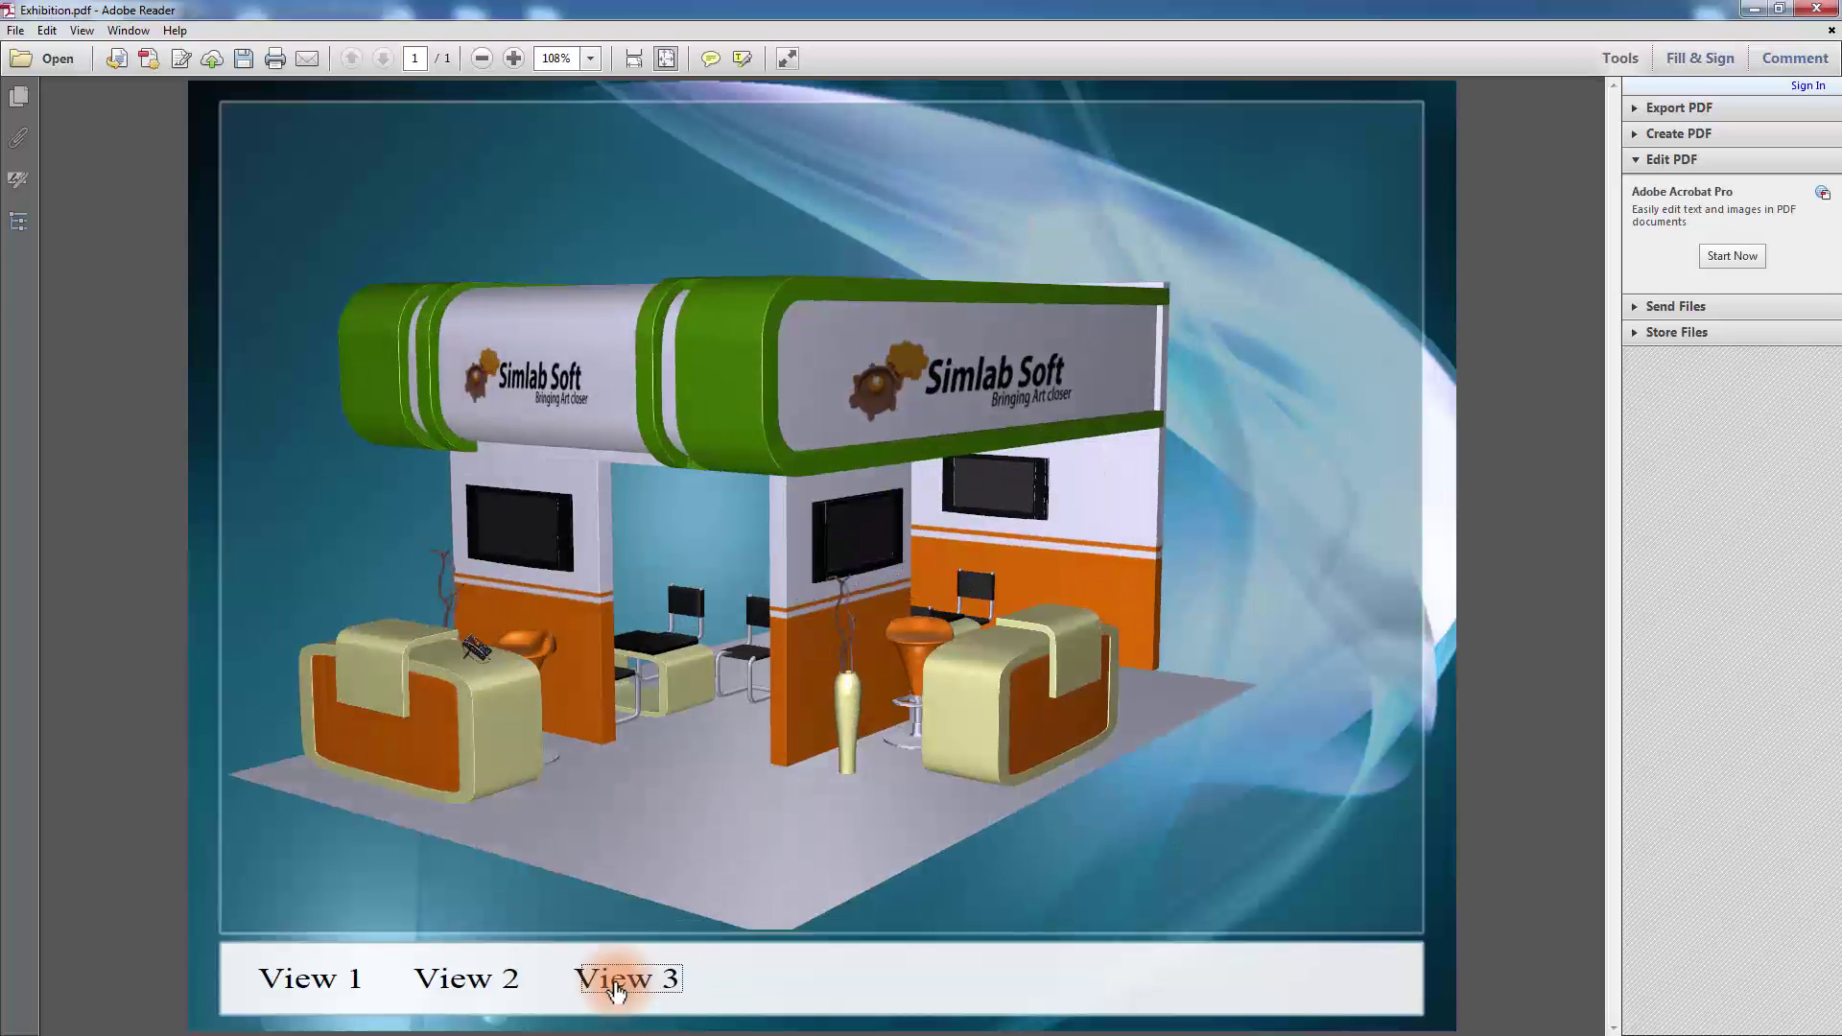
left_click(1822, 10)
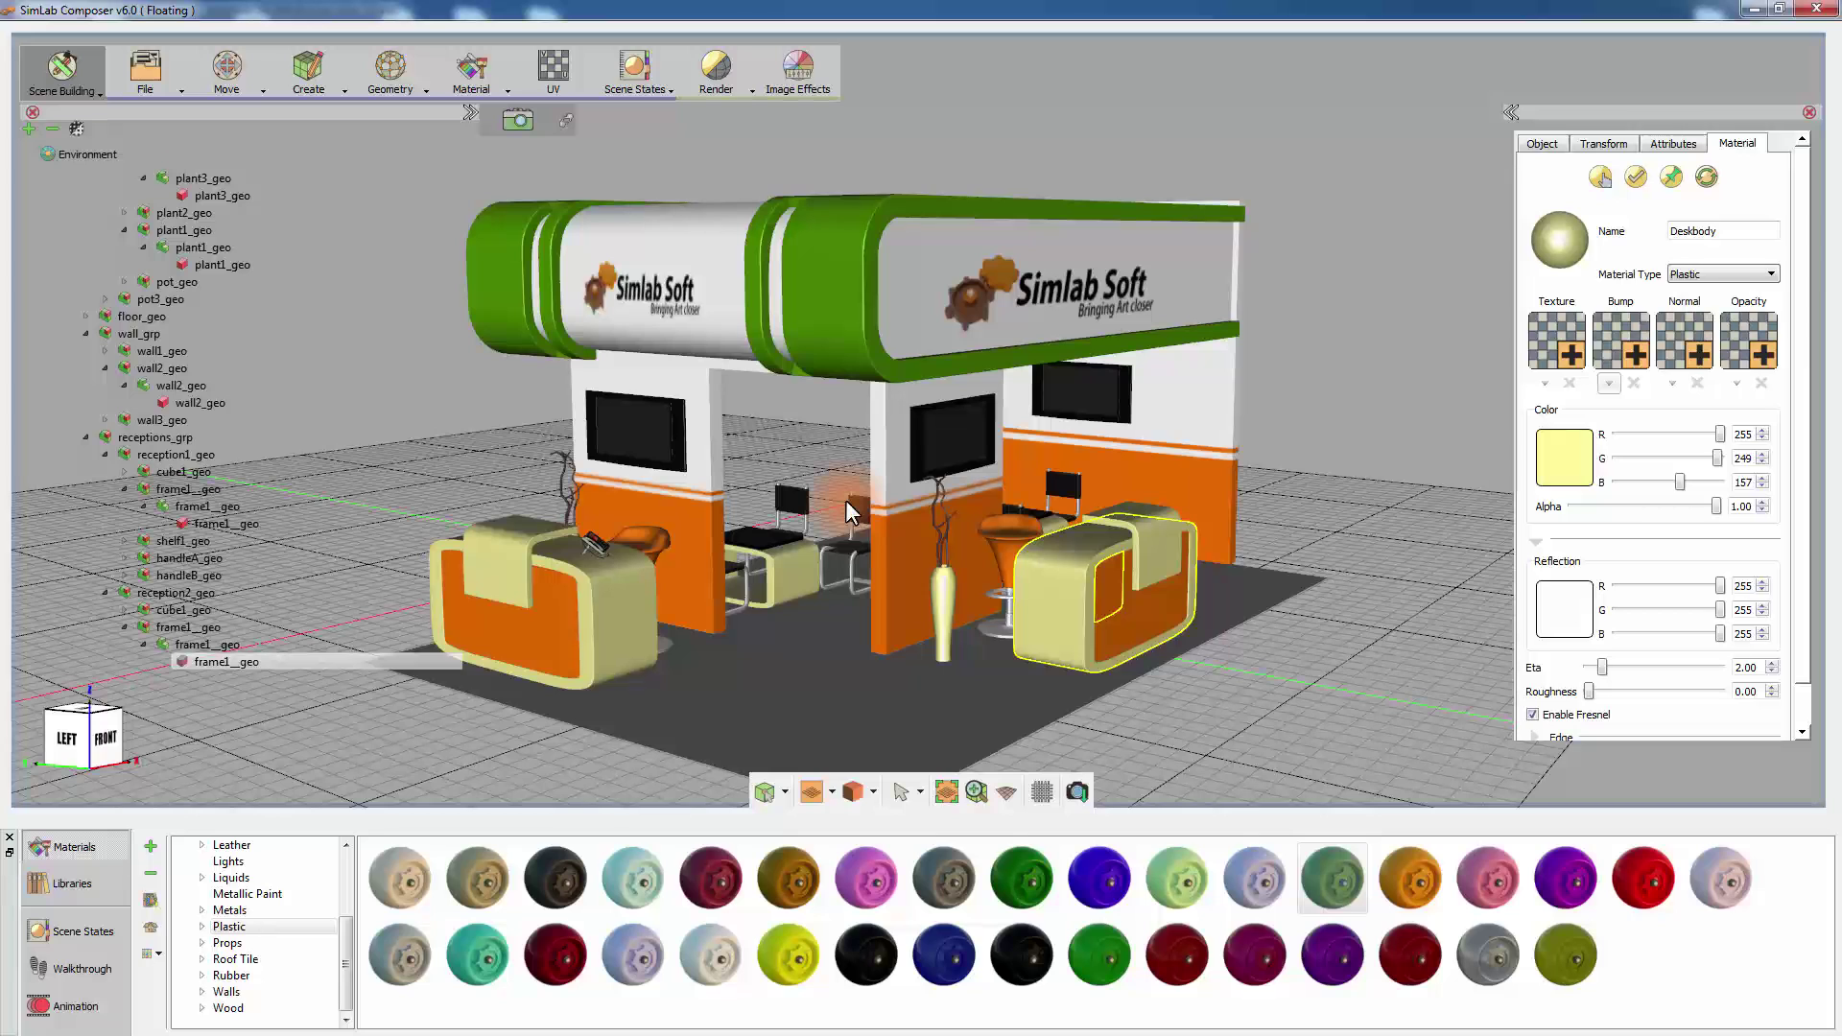